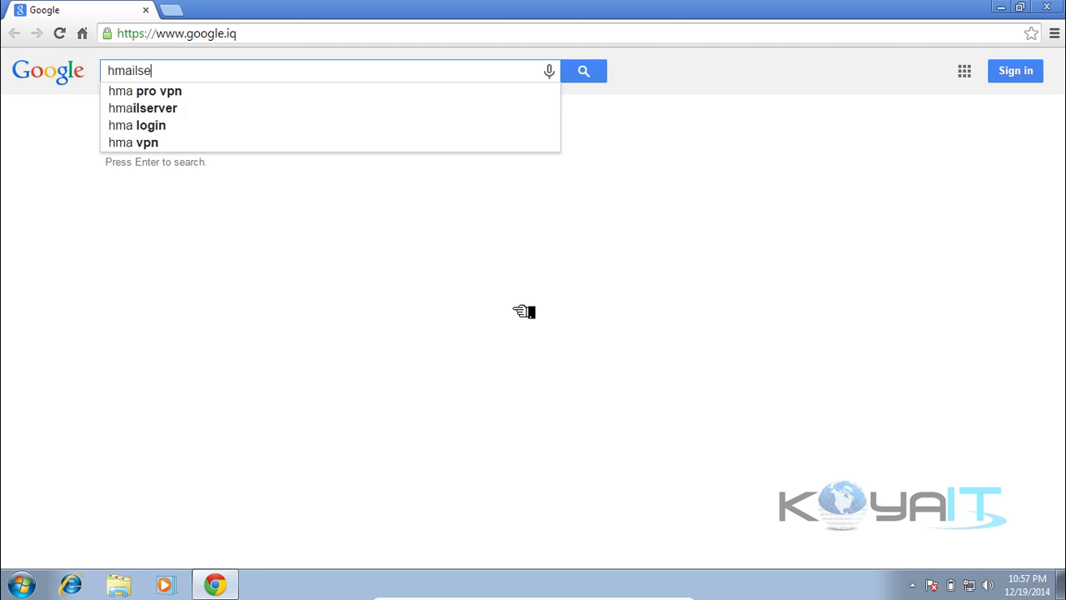
Search for hmailserver and download hMailServer 5.6 Build 2145 from the hmailserver.com Download page
{"action": "key", "text": "Return"}
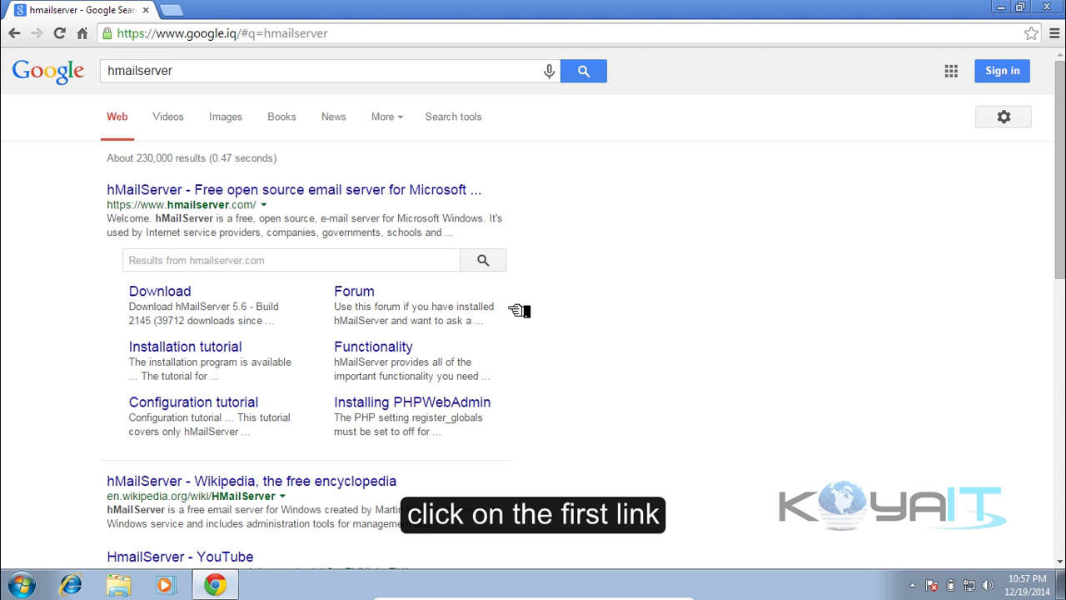
{"action": "left_click", "coordinate": [408, 209]}
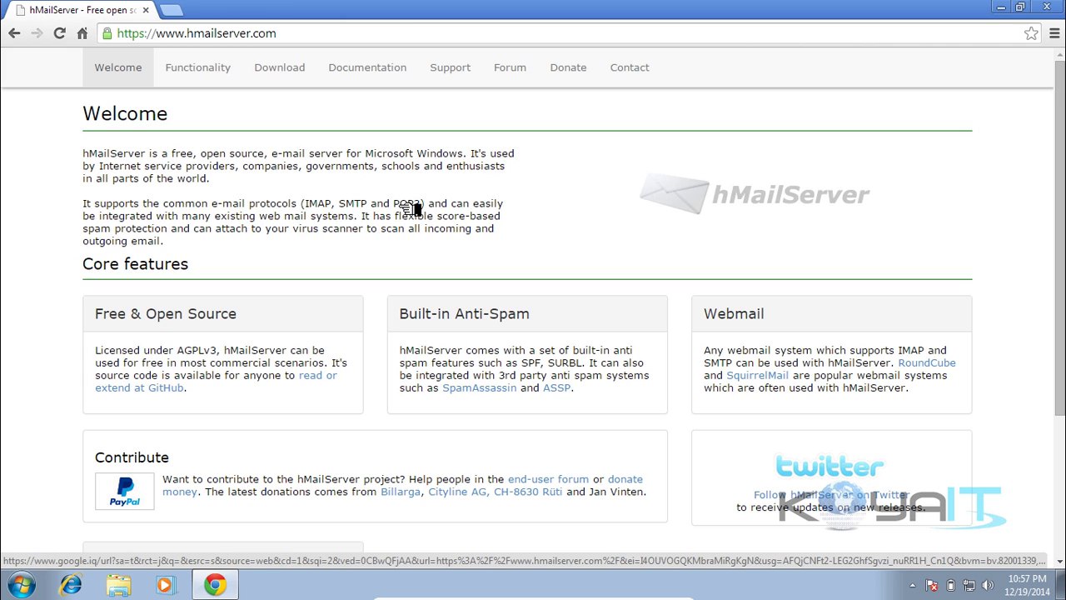
{"action": "left_click", "coordinate": [298, 86]}
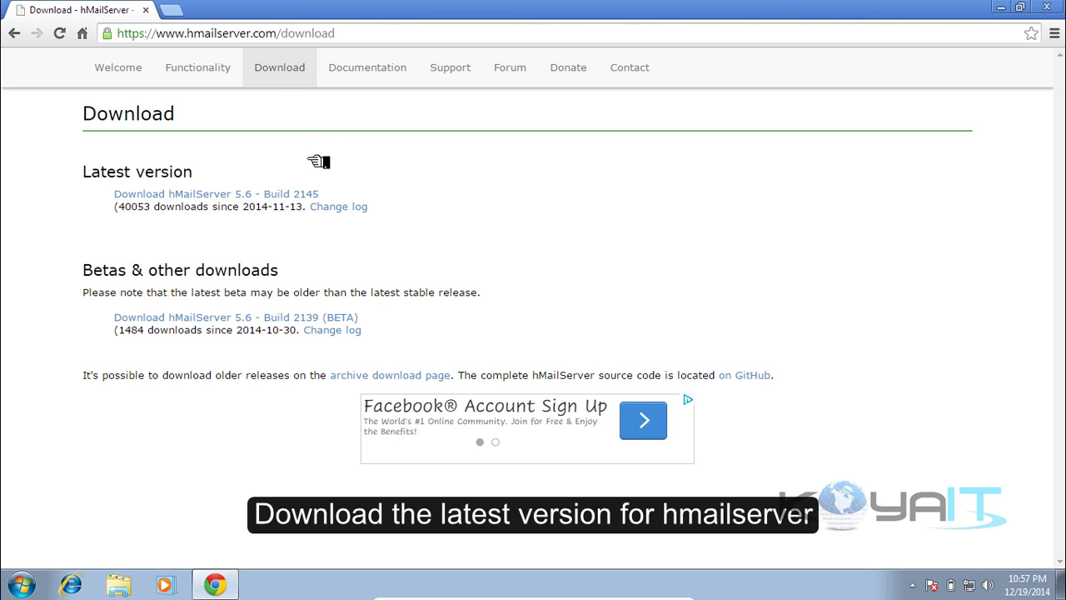
{"action": "left_click", "coordinate": [321, 203]}
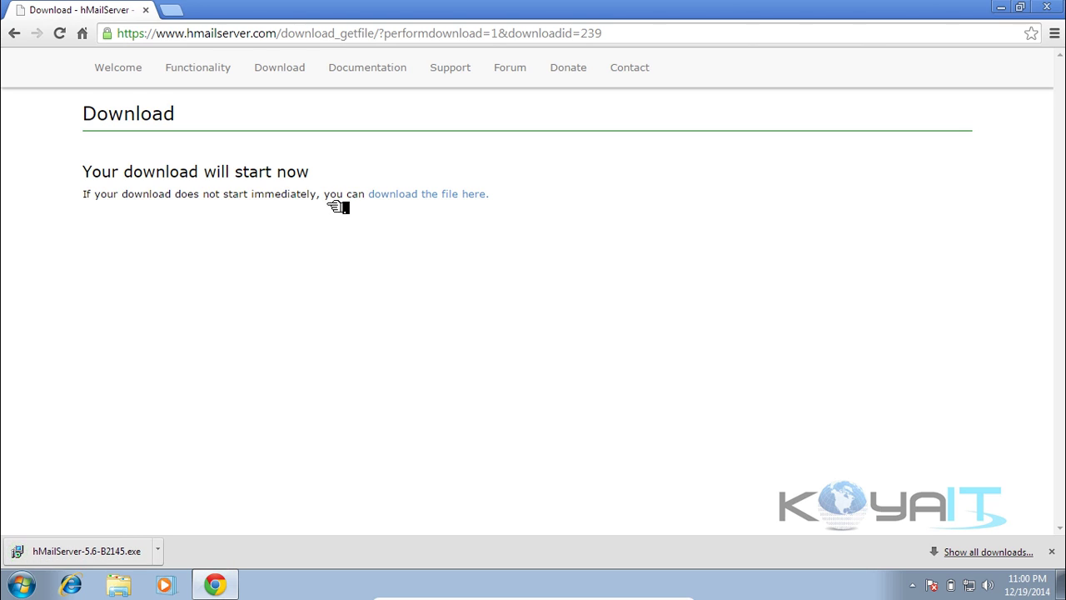
Open the Downloads folder and run hMailServer-5.6-B2145 past the security warning
{"action": "left_click", "coordinate": [987, 552]}
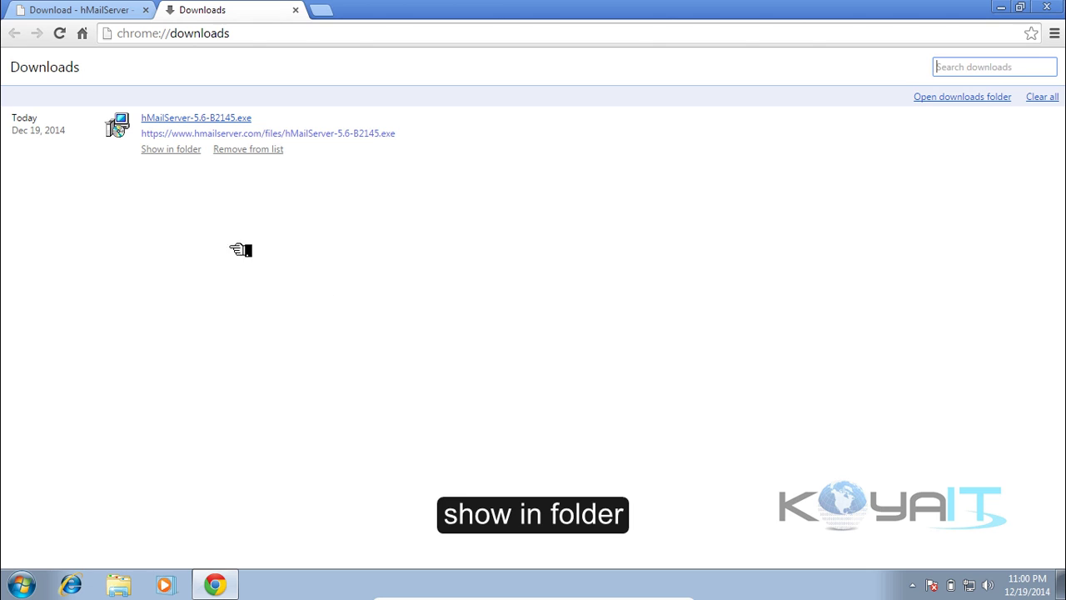
{"action": "left_click", "coordinate": [178, 158]}
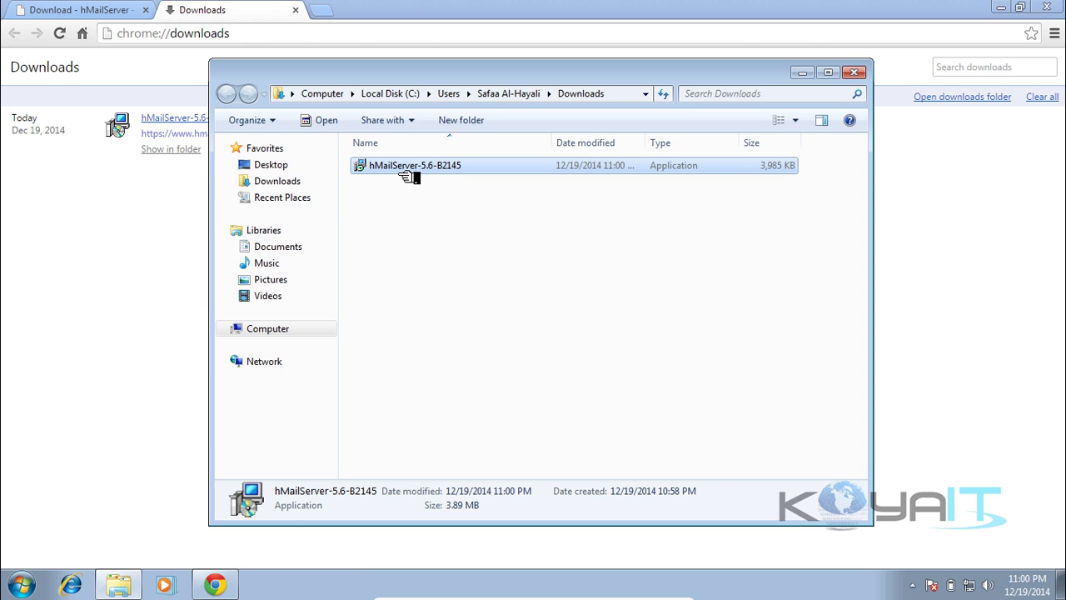
{"action": "right_click", "coordinate": [411, 178]}
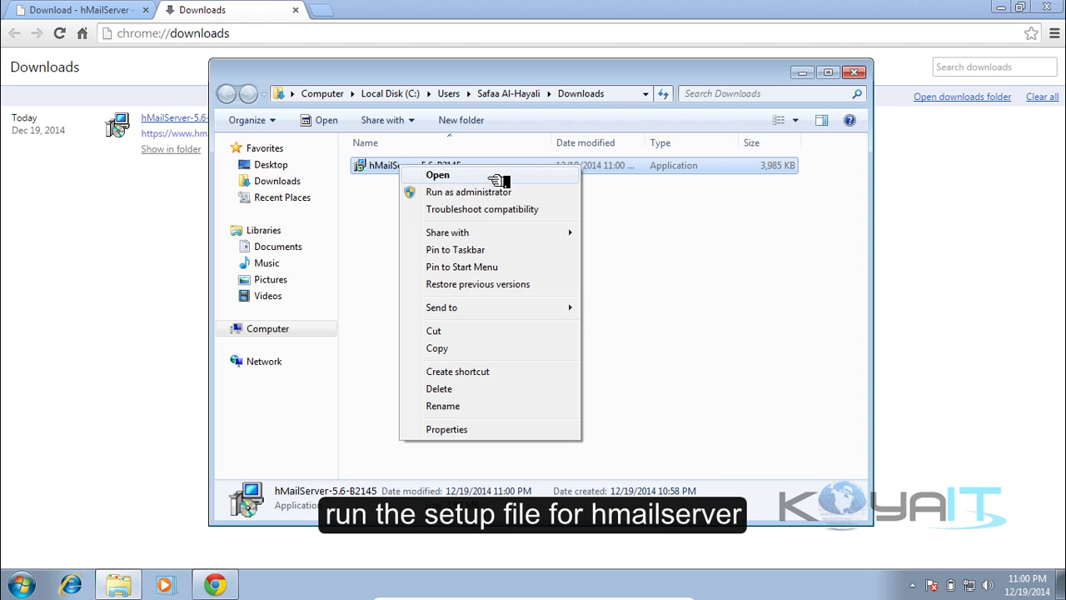
{"action": "left_click", "coordinate": [541, 182]}
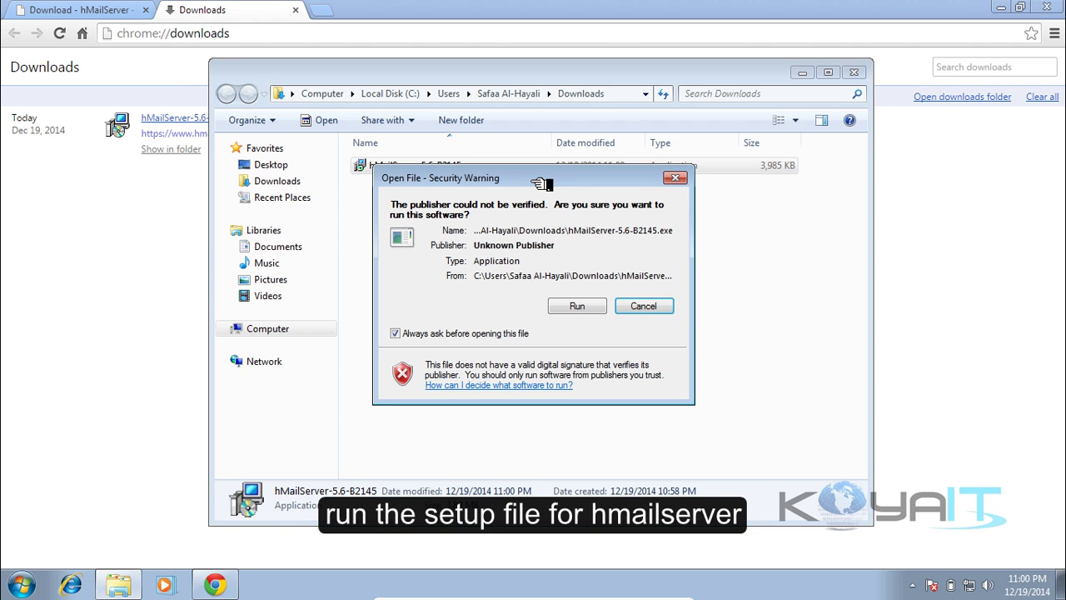
{"action": "left_click", "coordinate": [621, 308]}
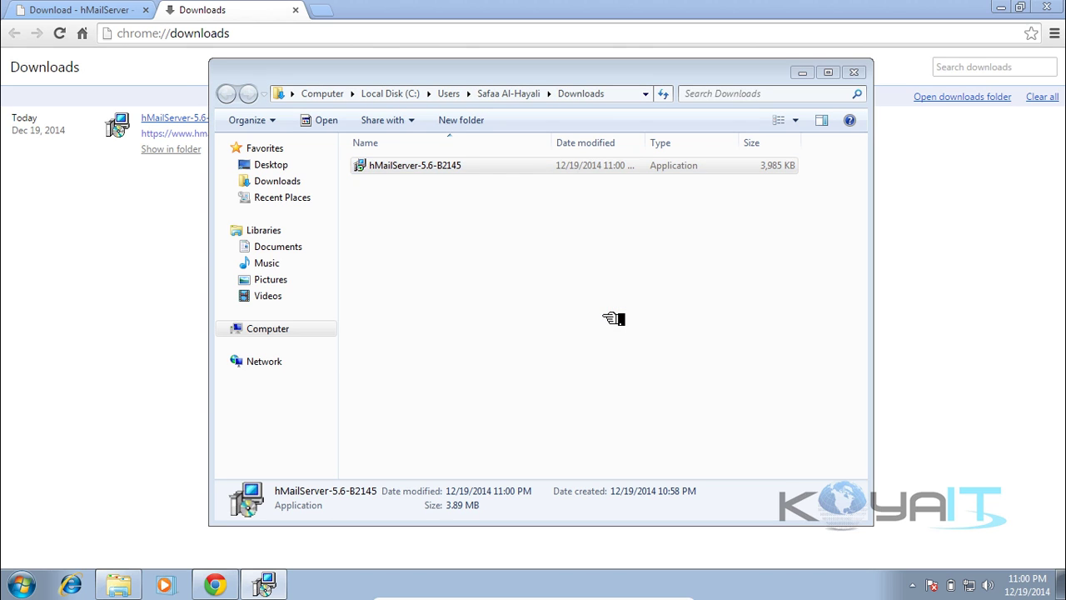
Accept the license and keep the default install location and full installation
{"action": "left_click", "coordinate": [652, 422]}
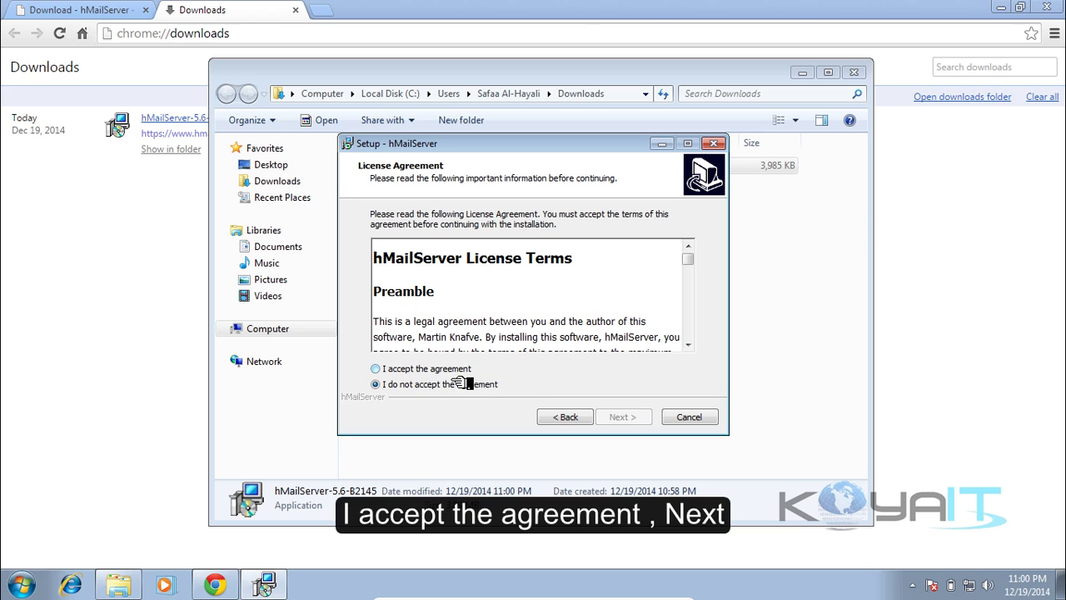
{"action": "left_click", "coordinate": [463, 374]}
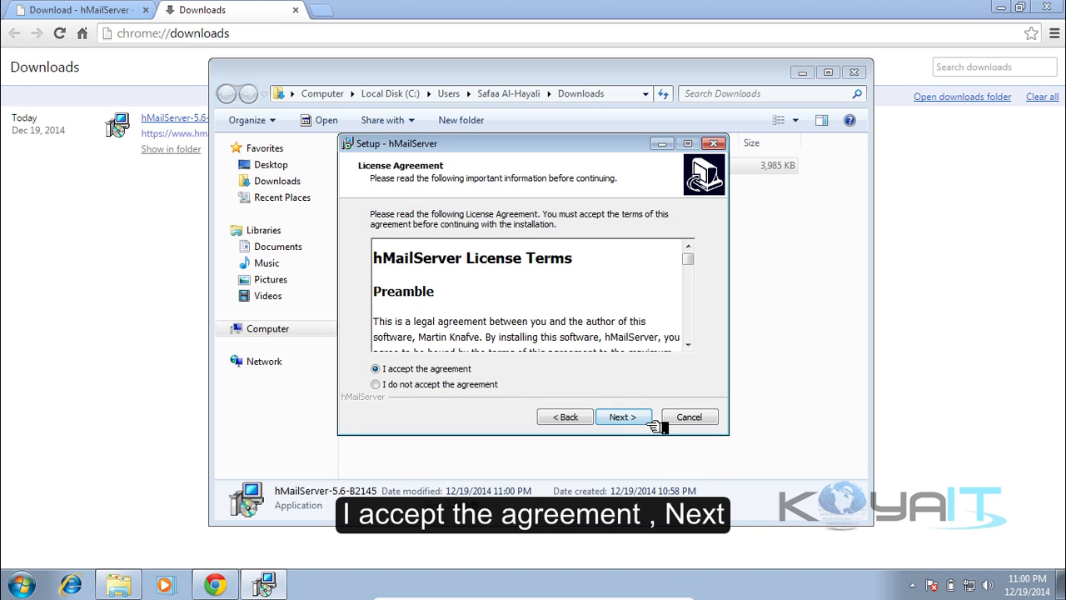
{"action": "left_click", "coordinate": [650, 421]}
{"action": "left_click", "coordinate": [657, 423]}
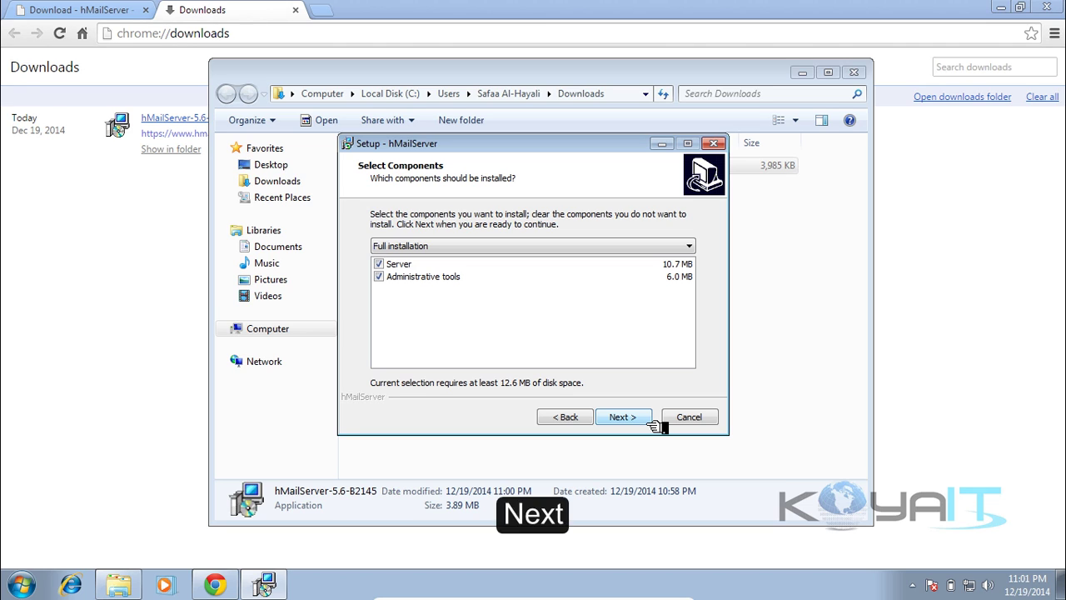
{"action": "left_click", "coordinate": [657, 424]}
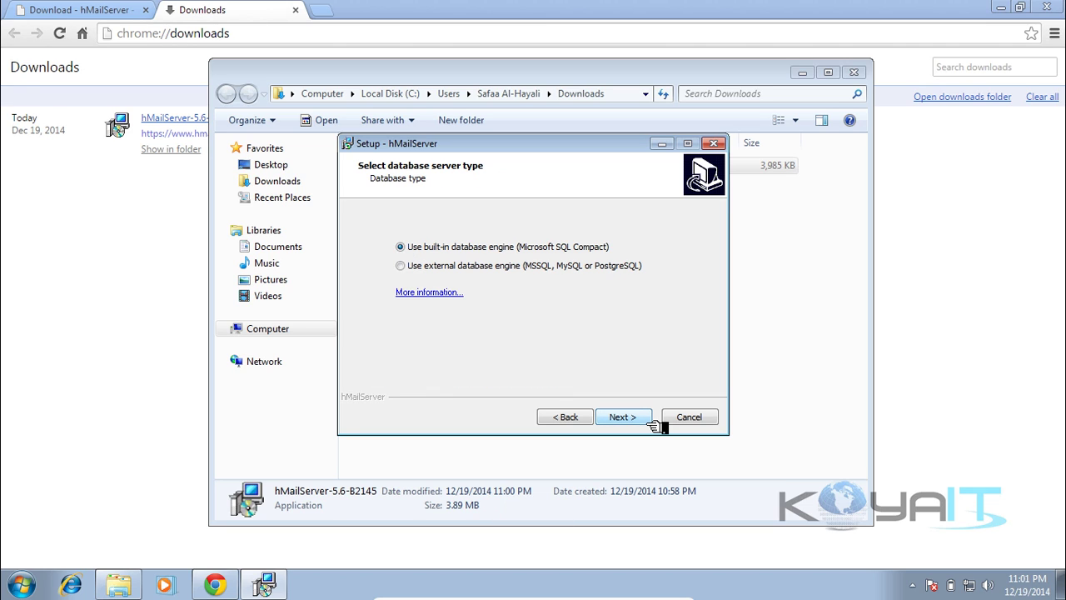
Choose an external database engine, set the administrator password and install hMailServer
{"action": "left_click", "coordinate": [507, 270]}
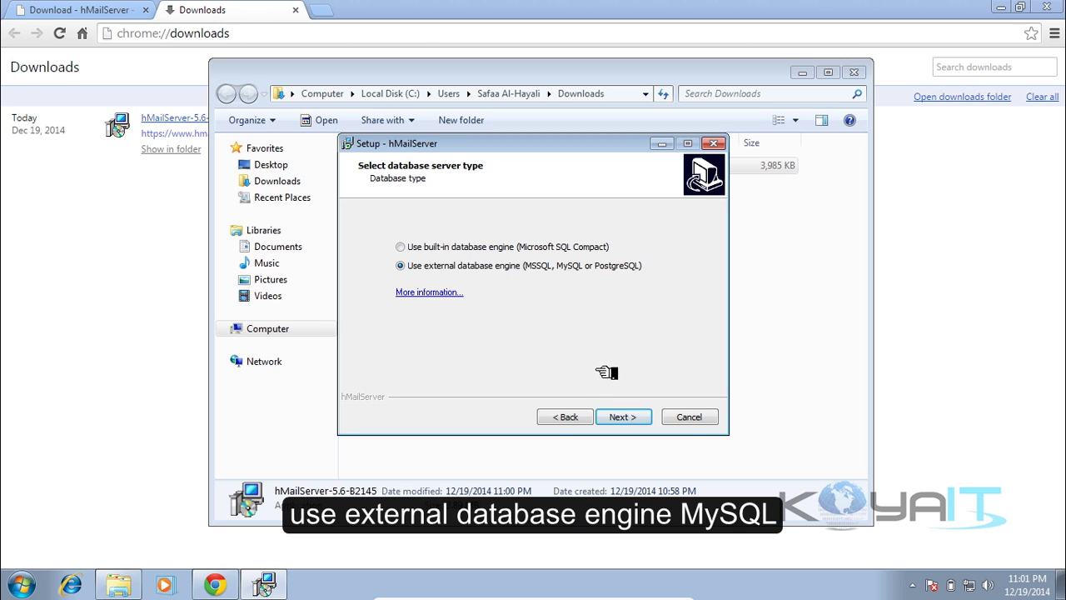
{"action": "left_click", "coordinate": [655, 423]}
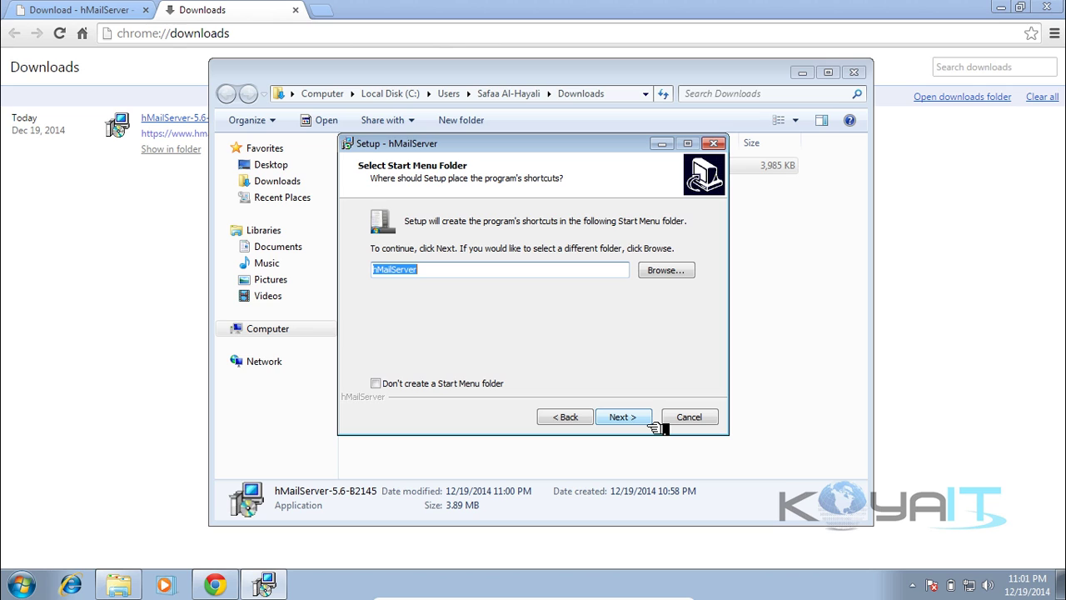
{"action": "left_click", "coordinate": [656, 423]}
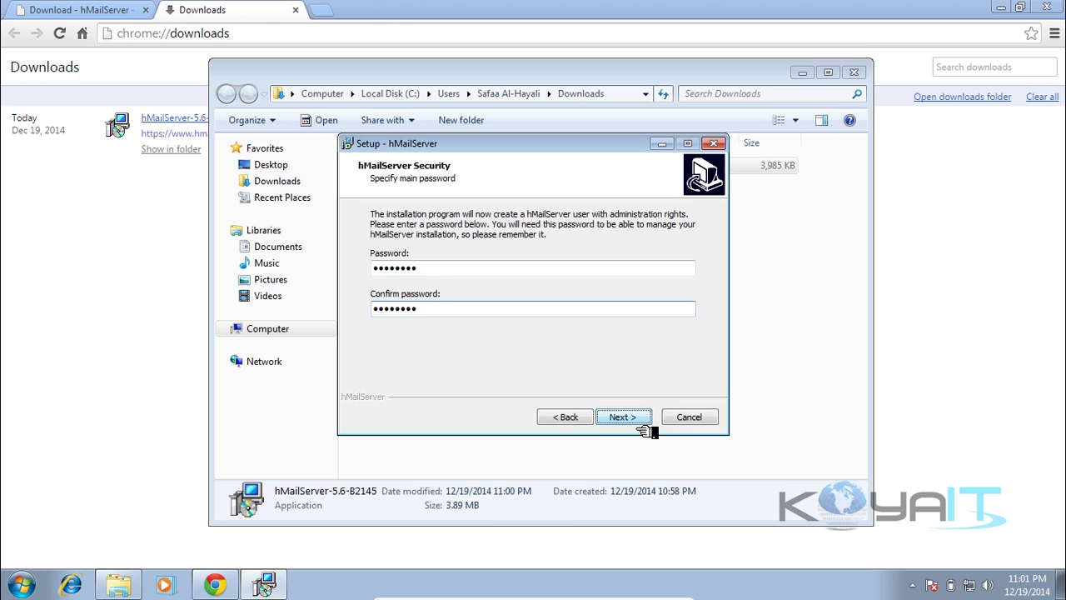
{"action": "left_click", "coordinate": [646, 429]}
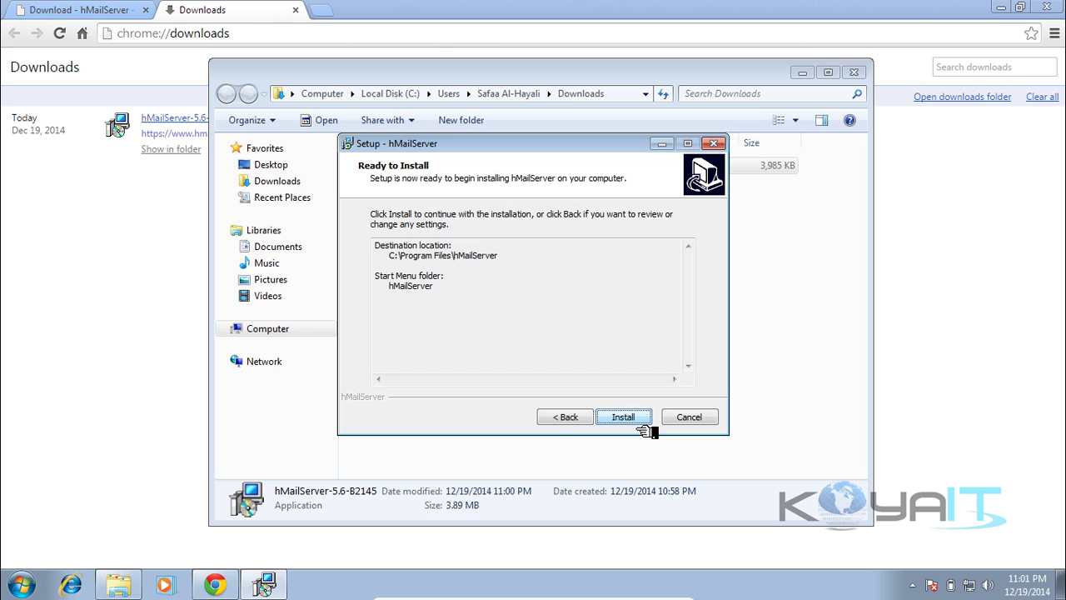
{"action": "left_click", "coordinate": [647, 429]}
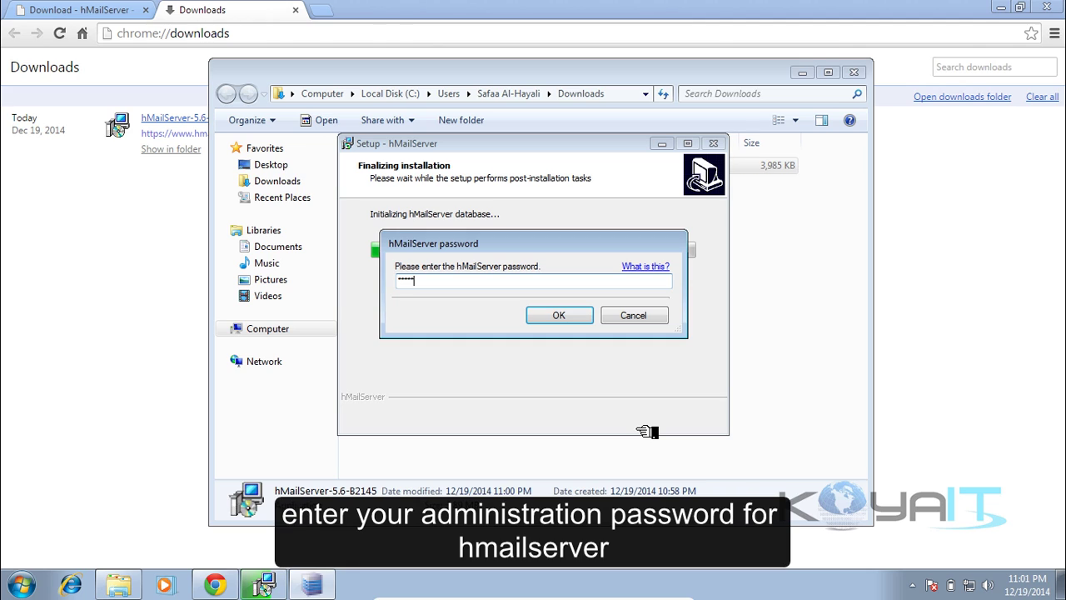
{"action": "type", "text": "•••"}
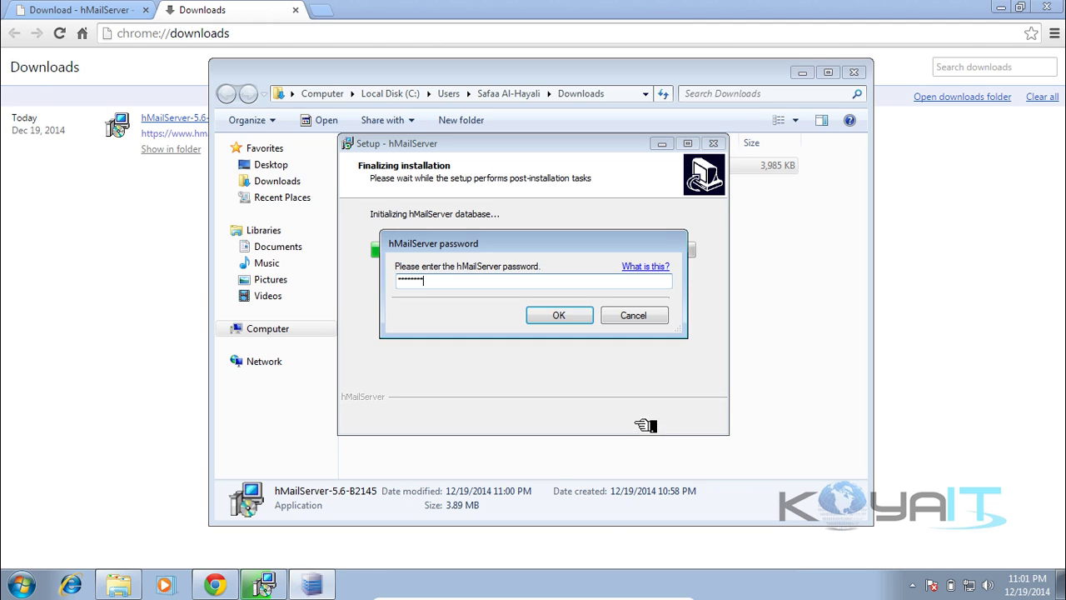
{"action": "left_click", "coordinate": [581, 321]}
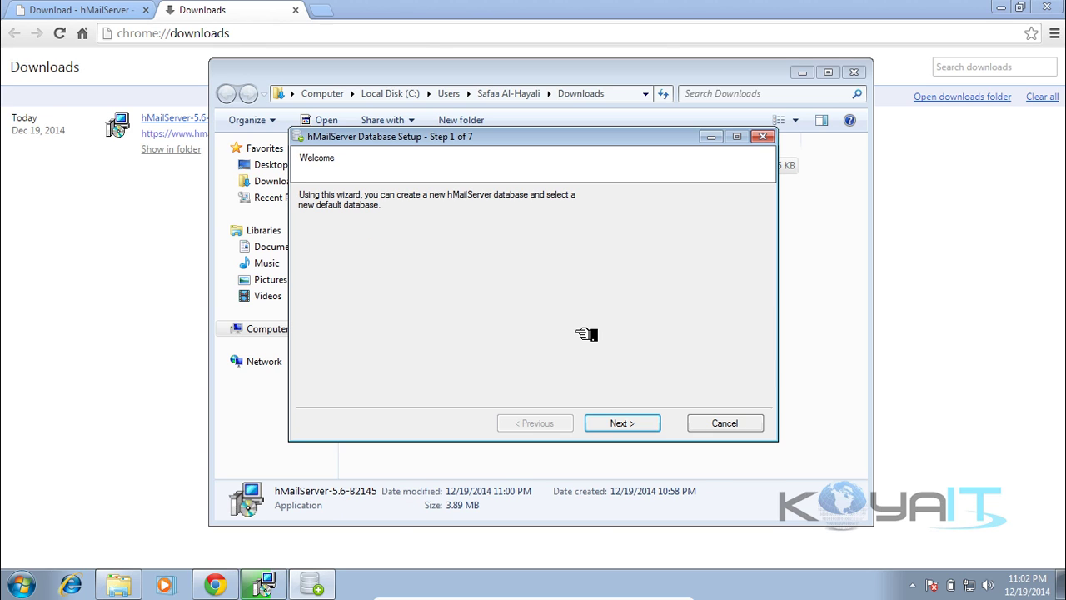
Choose to create a new hMailServer database of type MySQL
{"action": "left_click", "coordinate": [657, 431]}
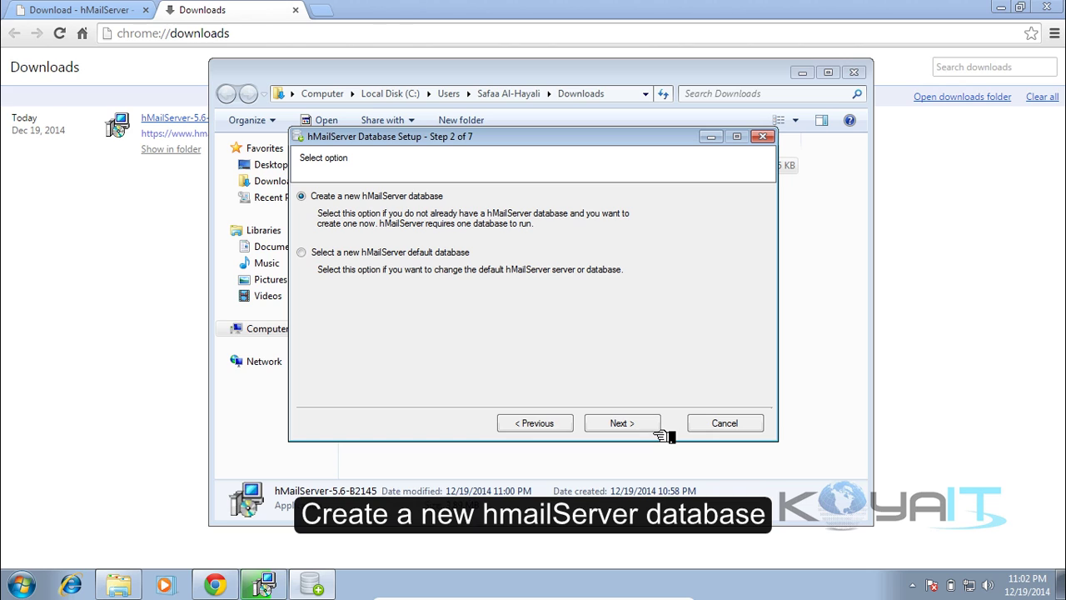
{"action": "left_click", "coordinate": [657, 431]}
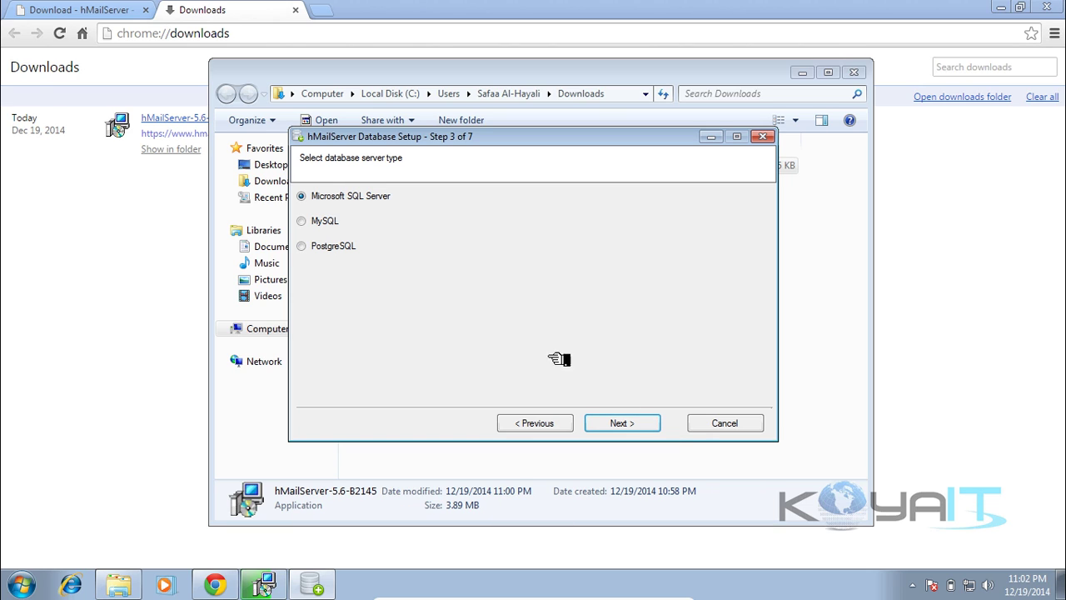
{"action": "left_click", "coordinate": [321, 222]}
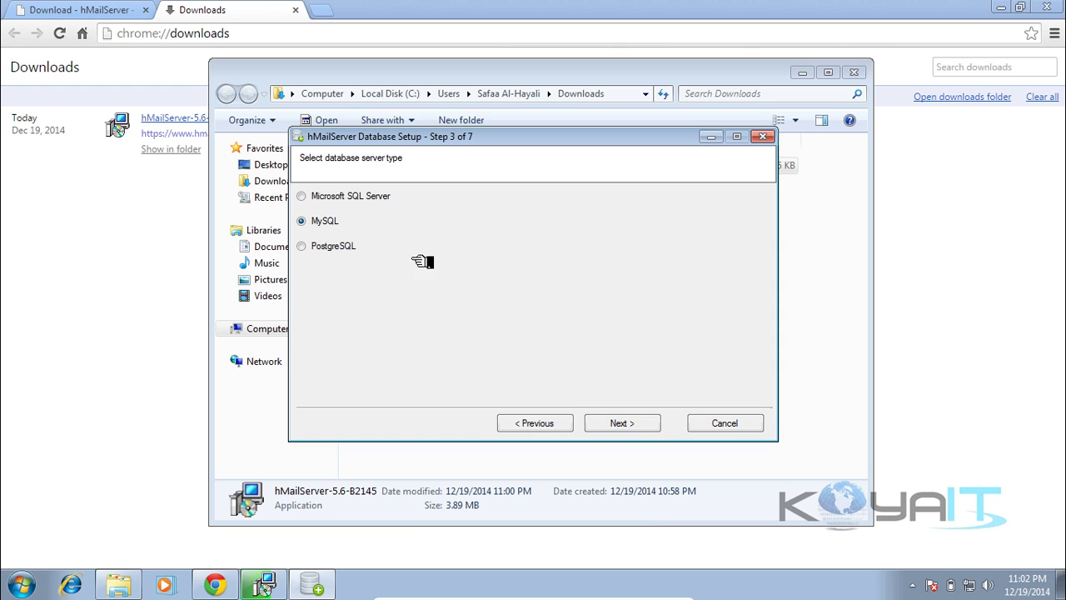
{"action": "left_click", "coordinate": [659, 431]}
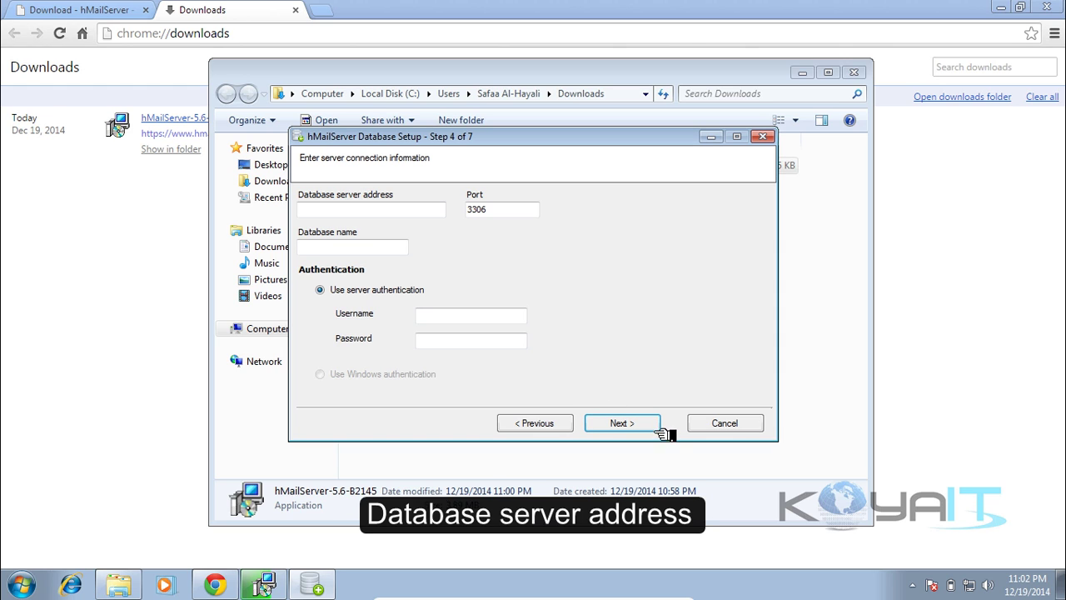
Enter server 127.0.0.1, port 3306, database hmailserverdb and user root
{"action": "left_click", "coordinate": [420, 210]}
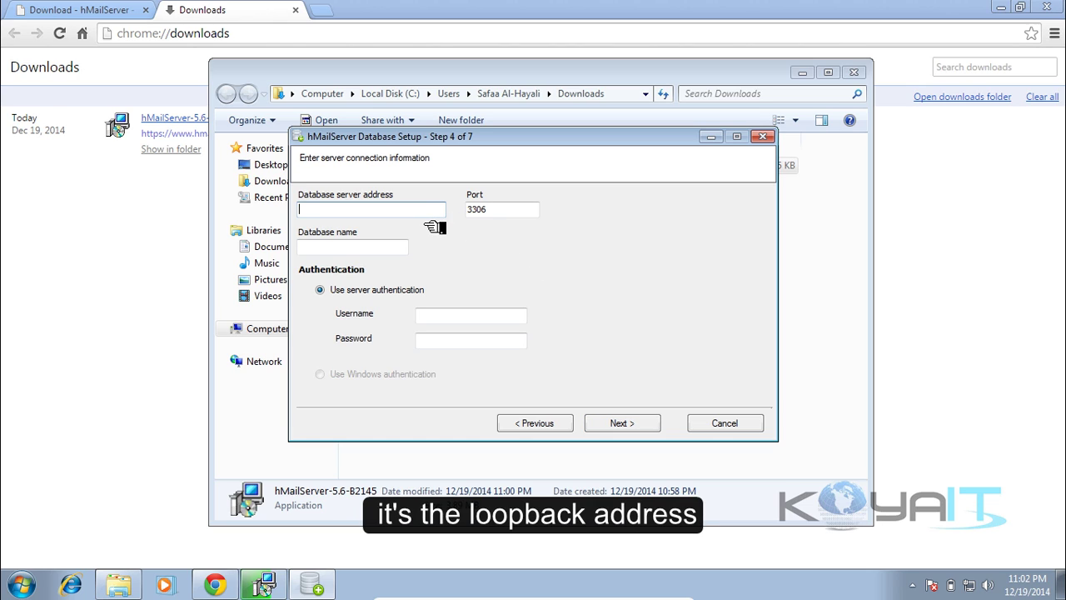
{"action": "type", "text": "127.0.0.1"}
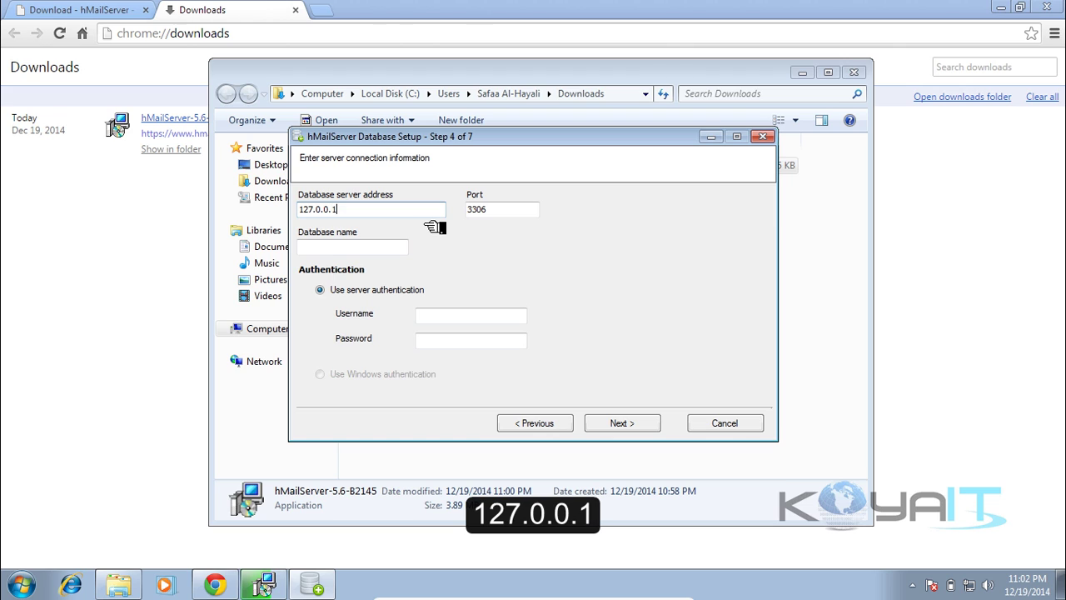
{"action": "left_click", "coordinate": [405, 249]}
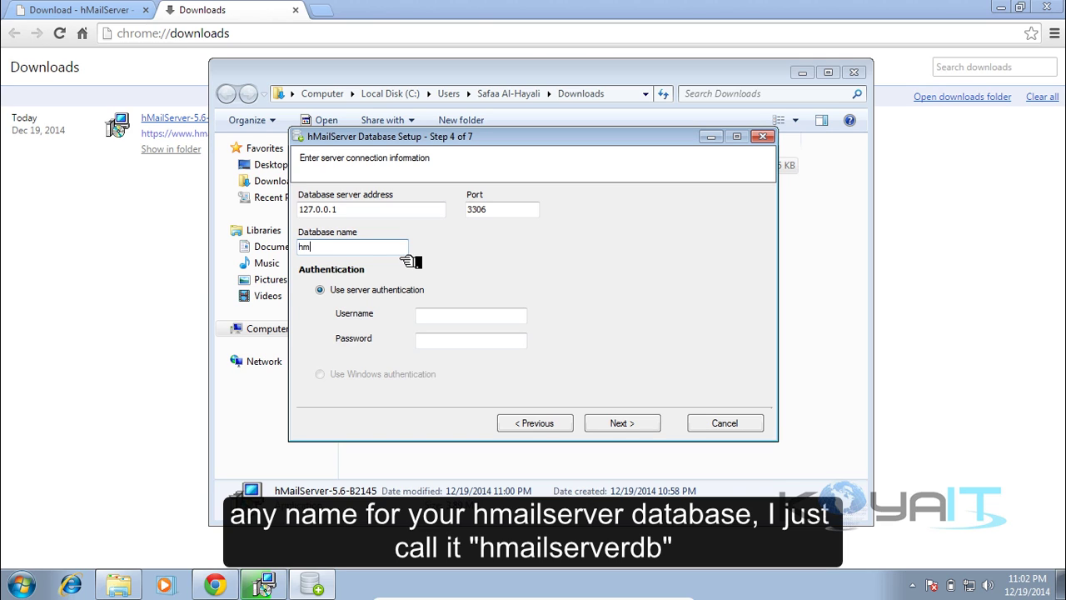
{"action": "type", "text": "rverdb"}
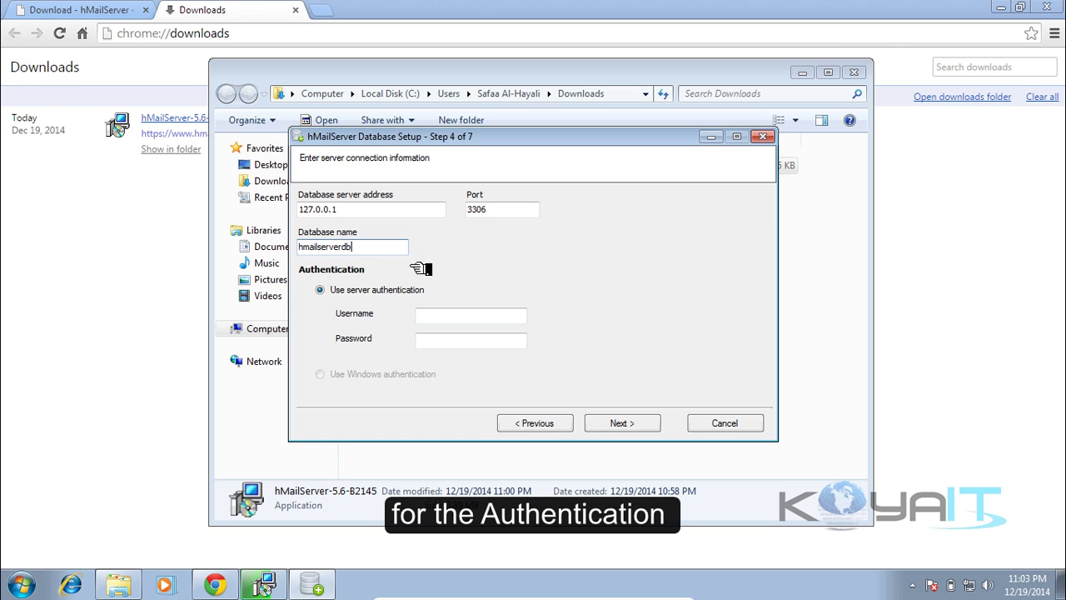
{"action": "left_click", "coordinate": [506, 315]}
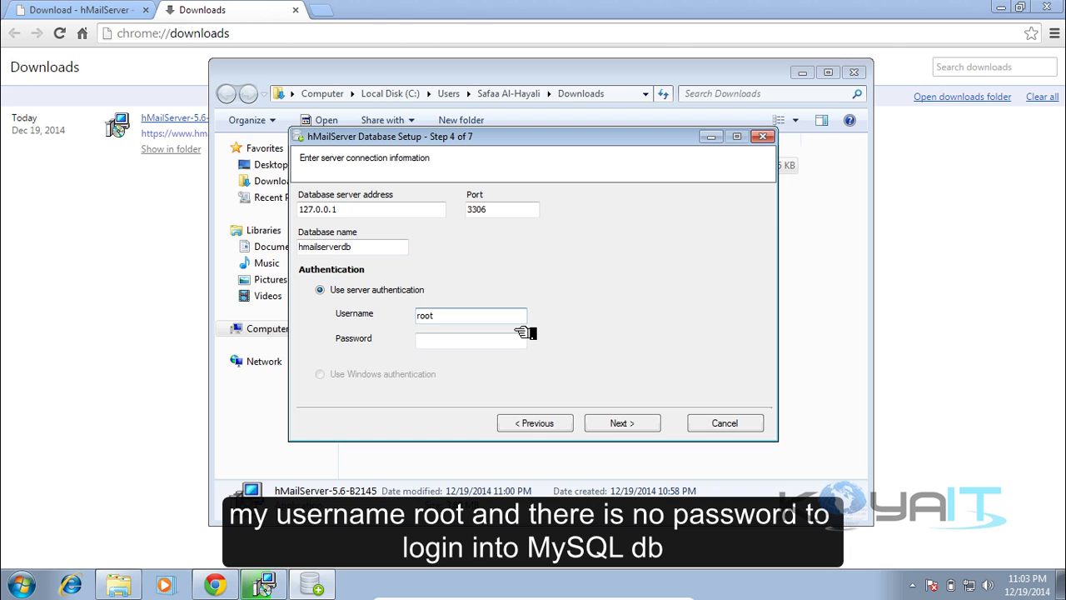
{"action": "left_click", "coordinate": [657, 429]}
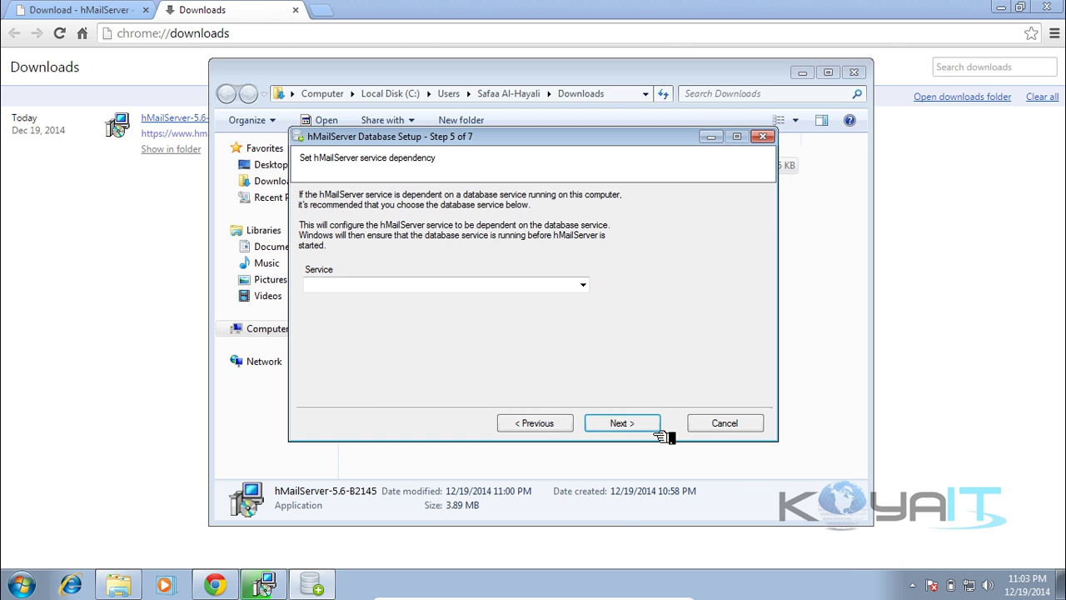
Set wampmysqld as the service dependency and run database creation, which fails loading libmysql.dll
{"action": "left_click", "coordinate": [585, 287]}
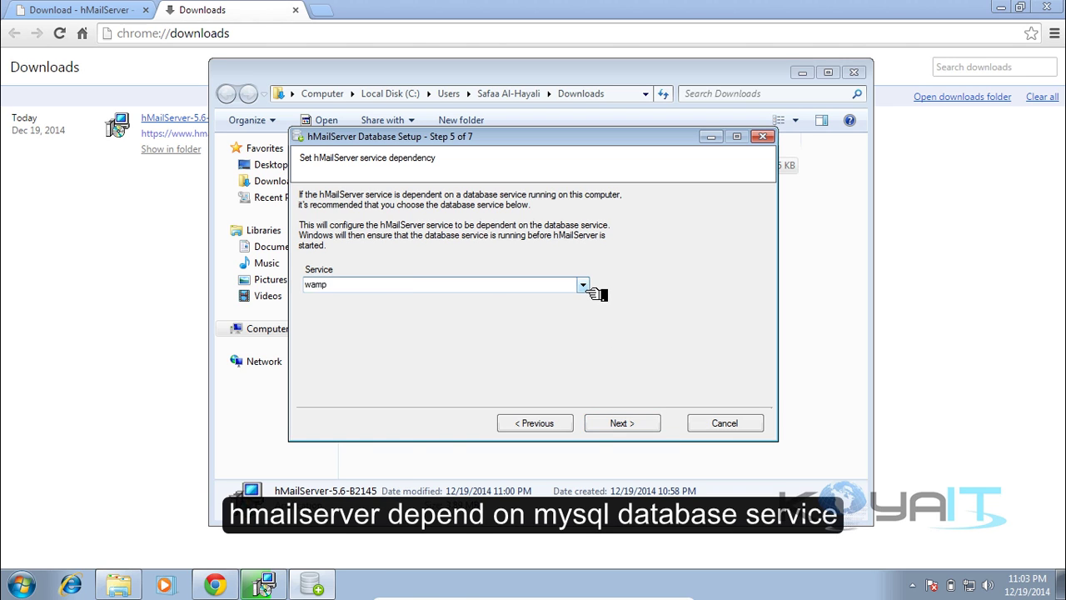
{"action": "left_click", "coordinate": [433, 310]}
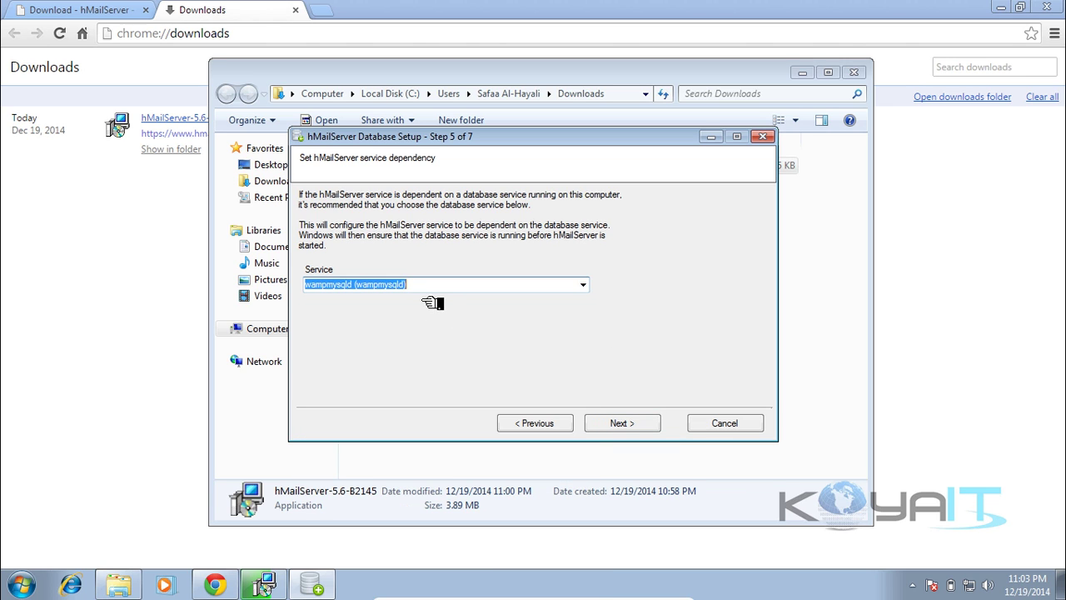
{"action": "left_click", "coordinate": [660, 428]}
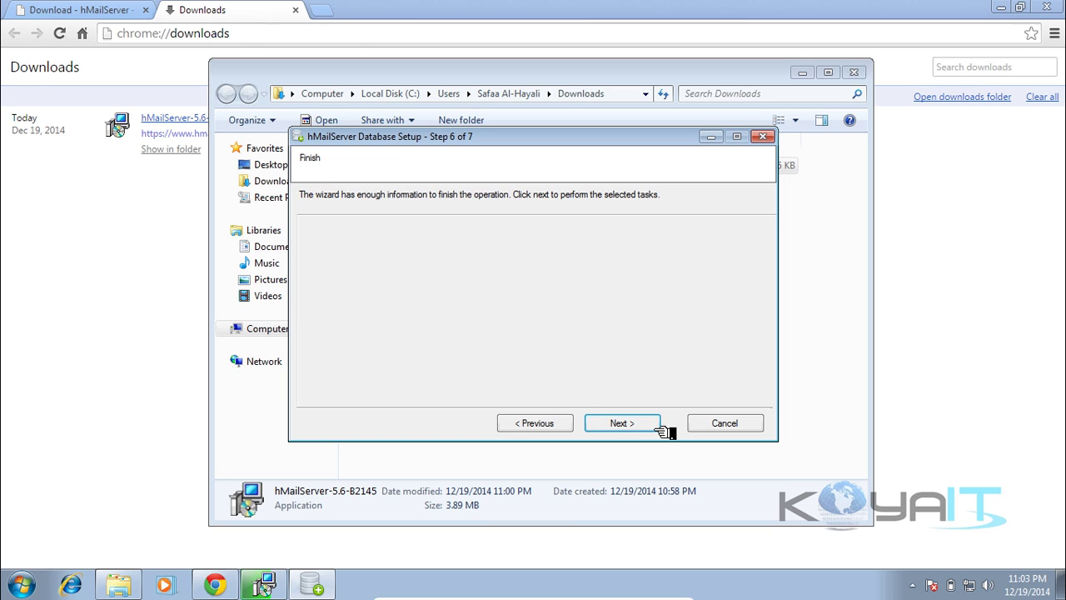
{"action": "left_click", "coordinate": [662, 429]}
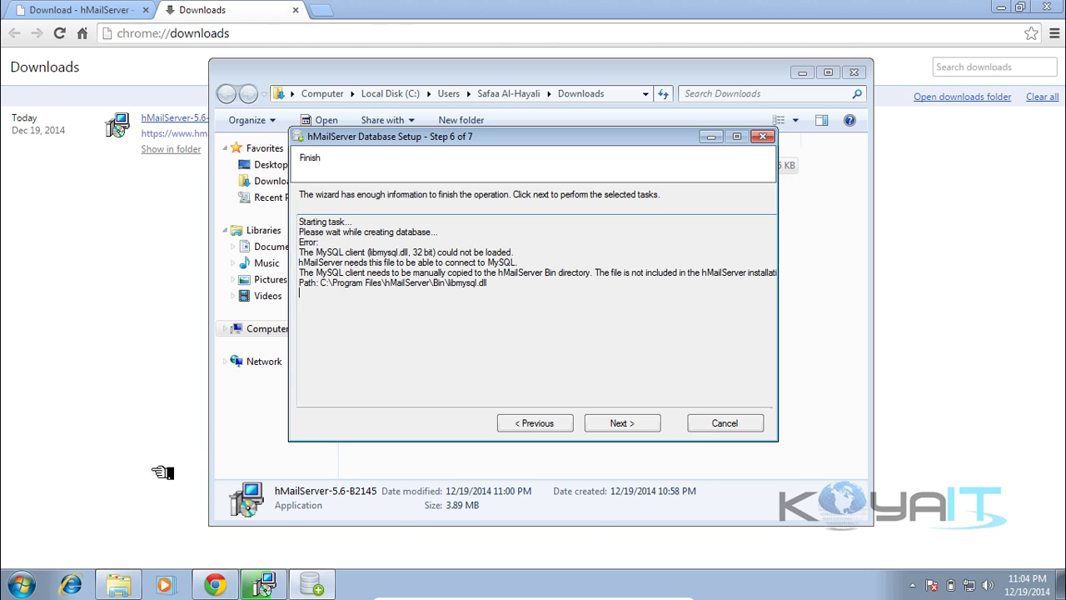
Browse to C:\wamp\bin\mysql\mysql5.6.17\lib in Windows Explorer
{"action": "left_click", "coordinate": [21, 584]}
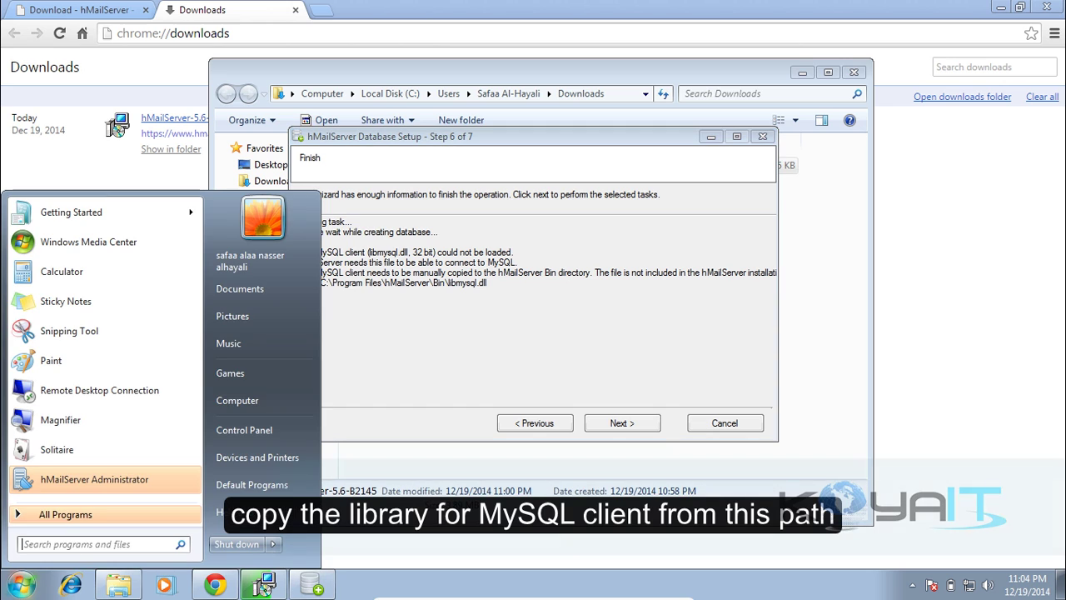
{"action": "left_click", "coordinate": [292, 407]}
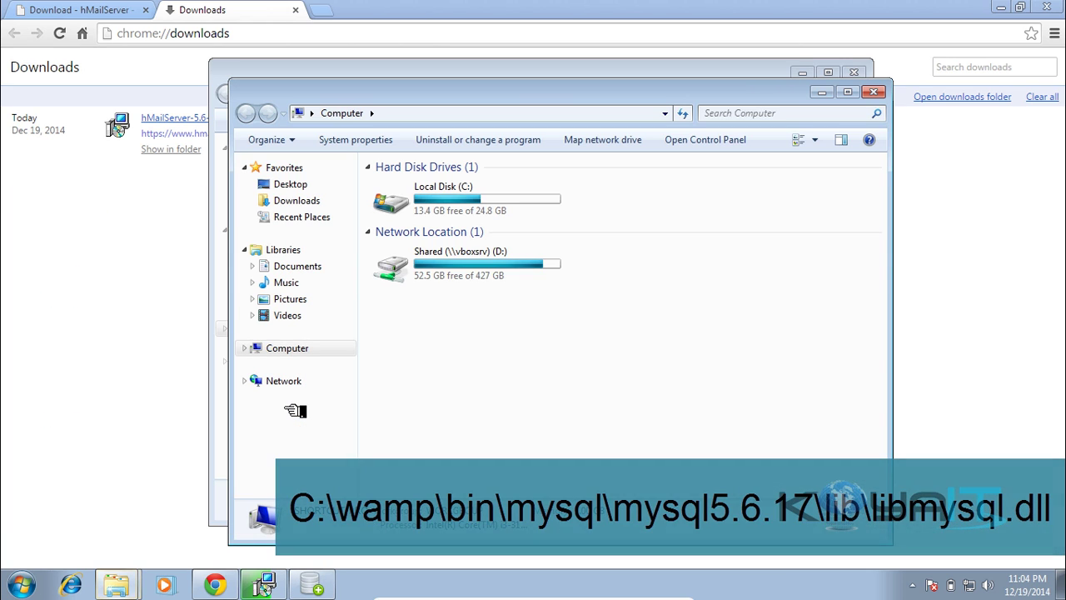
{"action": "left_click", "coordinate": [525, 202]}
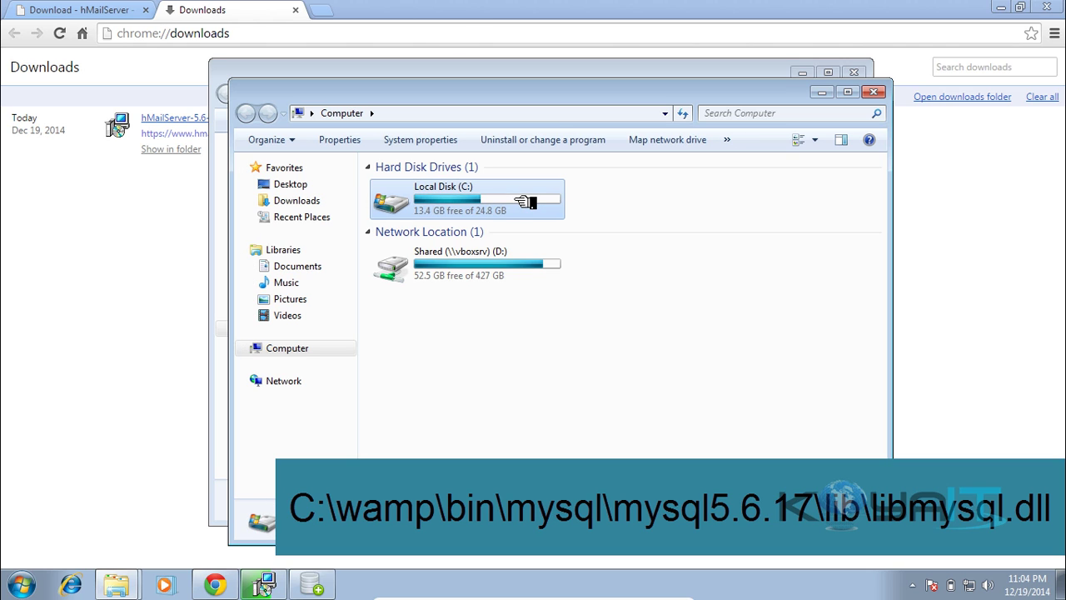
{"action": "double_click", "coordinate": [525, 201]}
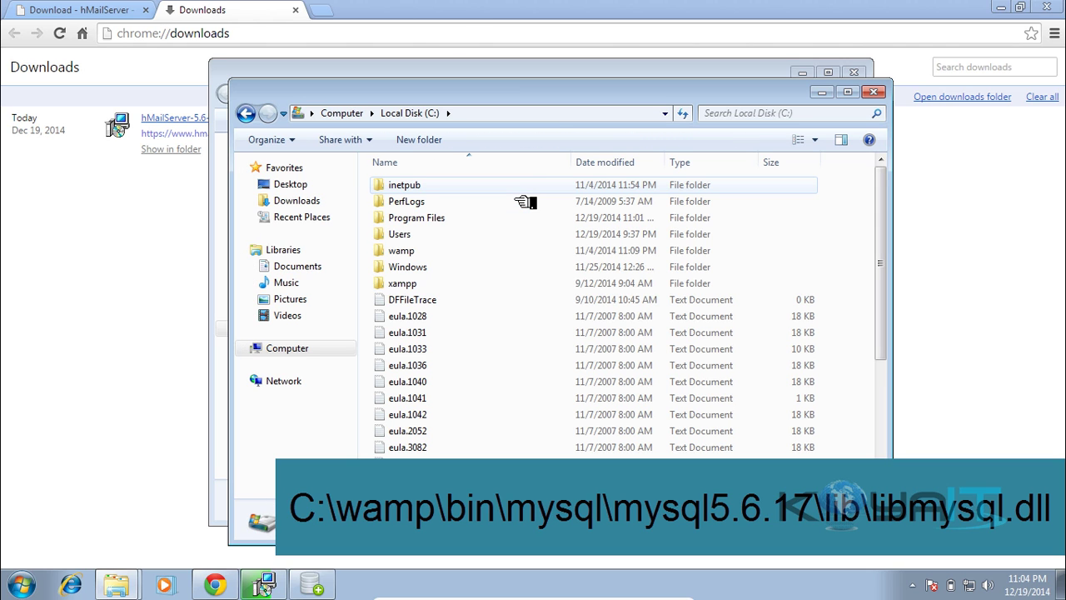
{"action": "double_click", "coordinate": [540, 253]}
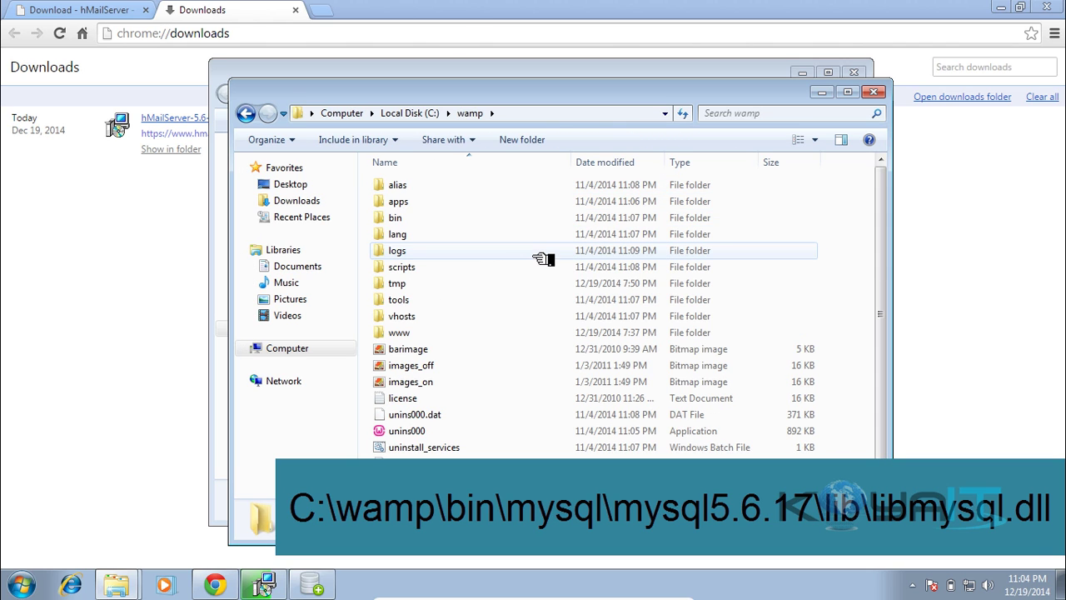
{"action": "double_click", "coordinate": [542, 226]}
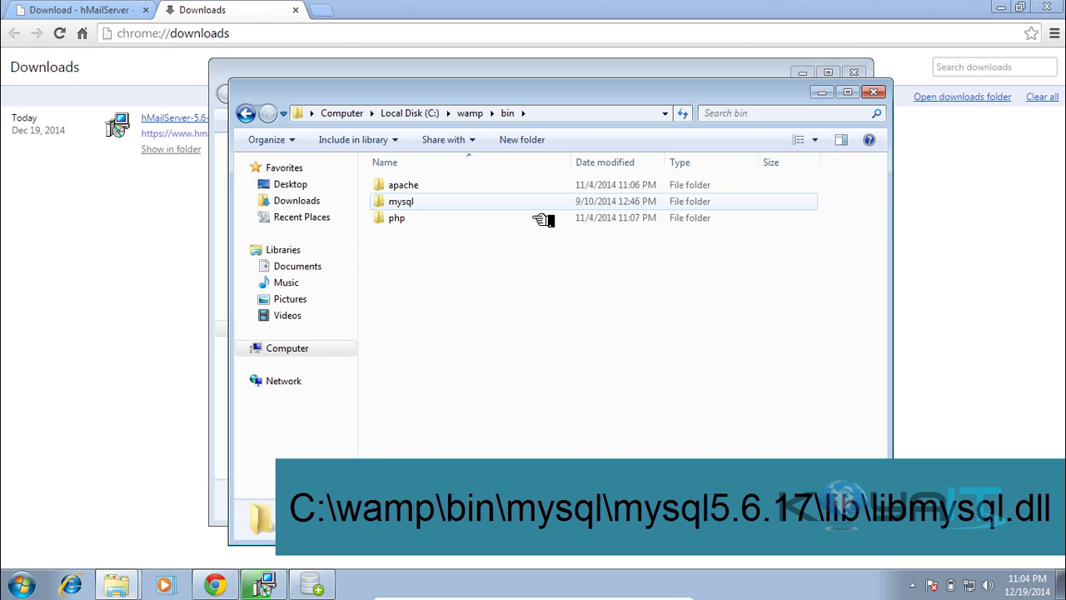
{"action": "double_click", "coordinate": [533, 202]}
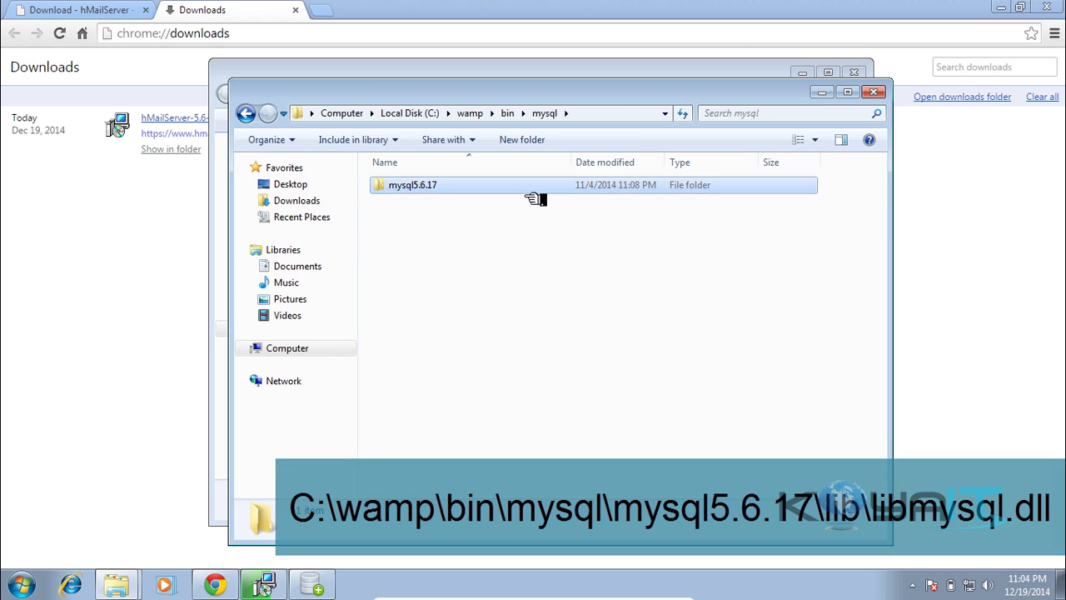
{"action": "double_click", "coordinate": [533, 198]}
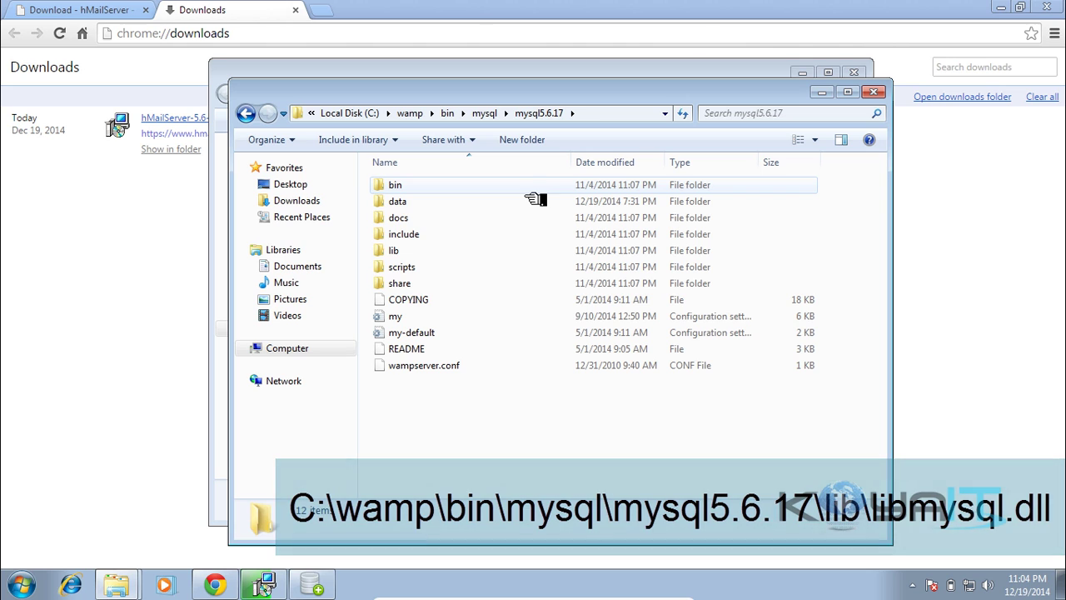
{"action": "double_click", "coordinate": [531, 252]}
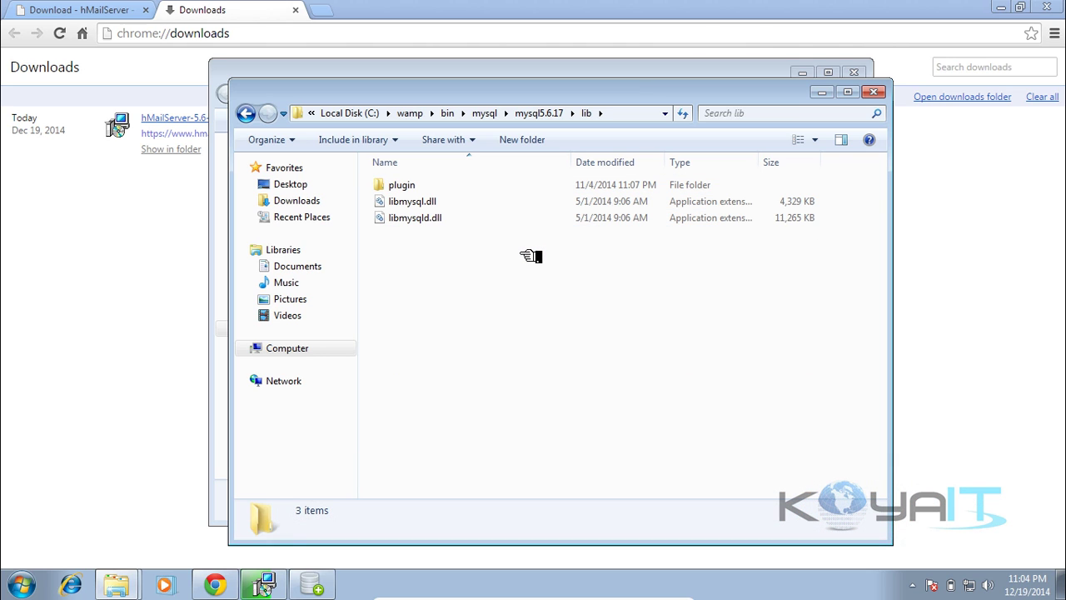
Copy libmysql.dll and move the Explorer window aside to reveal the setup error
{"action": "left_click", "coordinate": [449, 208]}
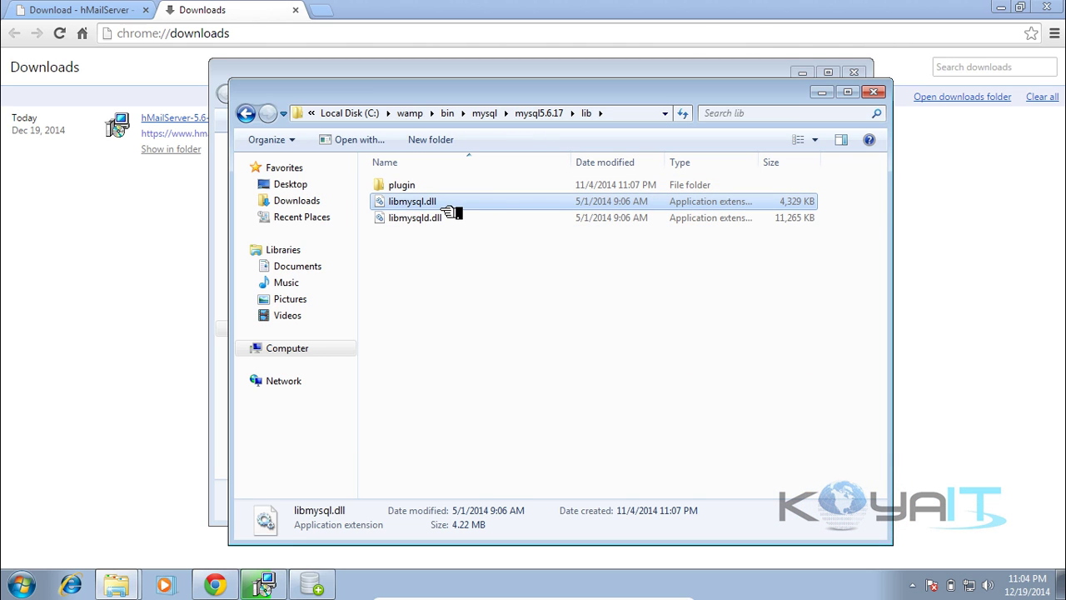
{"action": "right_click", "coordinate": [442, 210]}
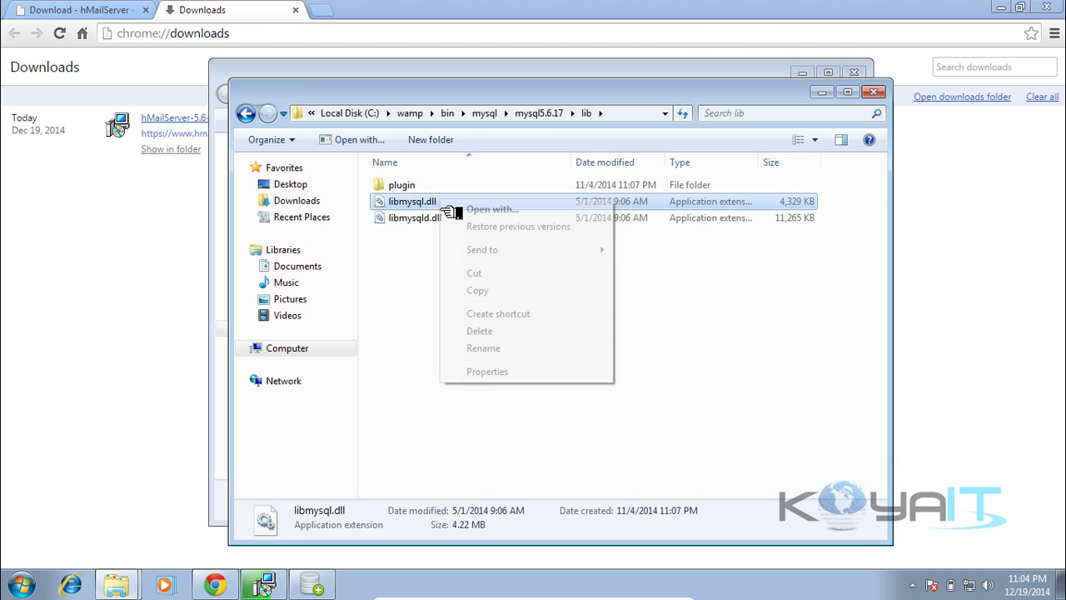
{"action": "left_click", "coordinate": [500, 299]}
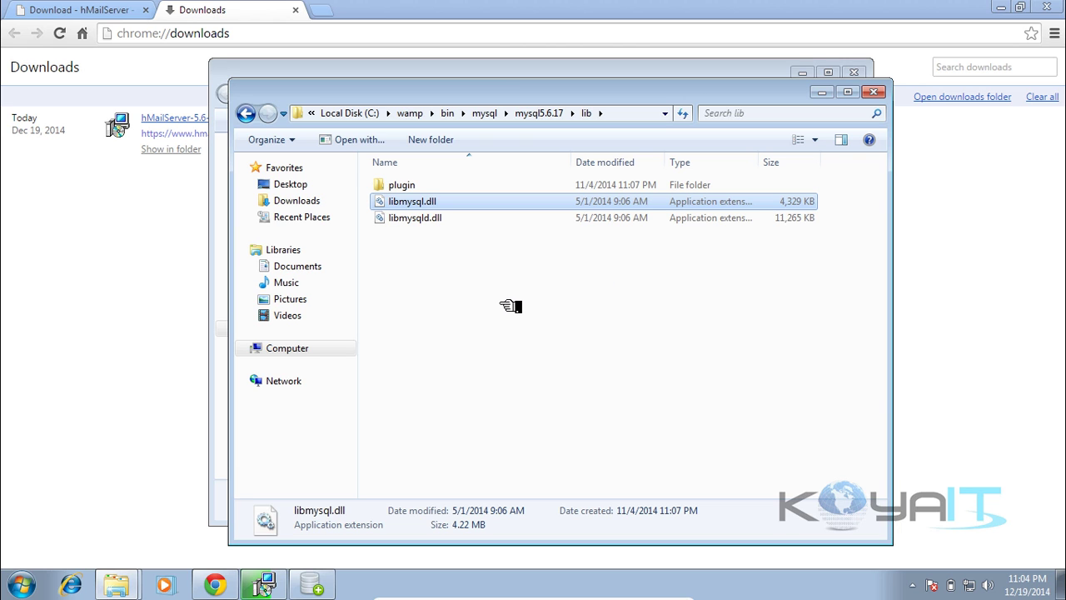
{"action": "left_click_drag", "start_coordinate": [448, 113], "coordinate": [895, 117]}
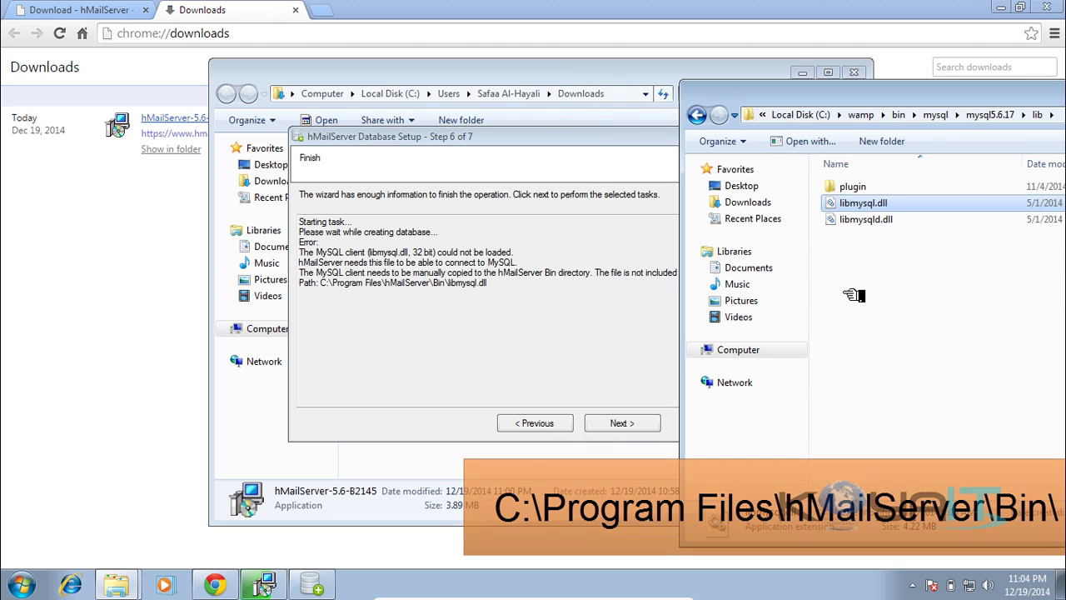
Navigate to C:\Program Files\hMailServer\Bin
{"action": "left_click", "coordinate": [800, 114]}
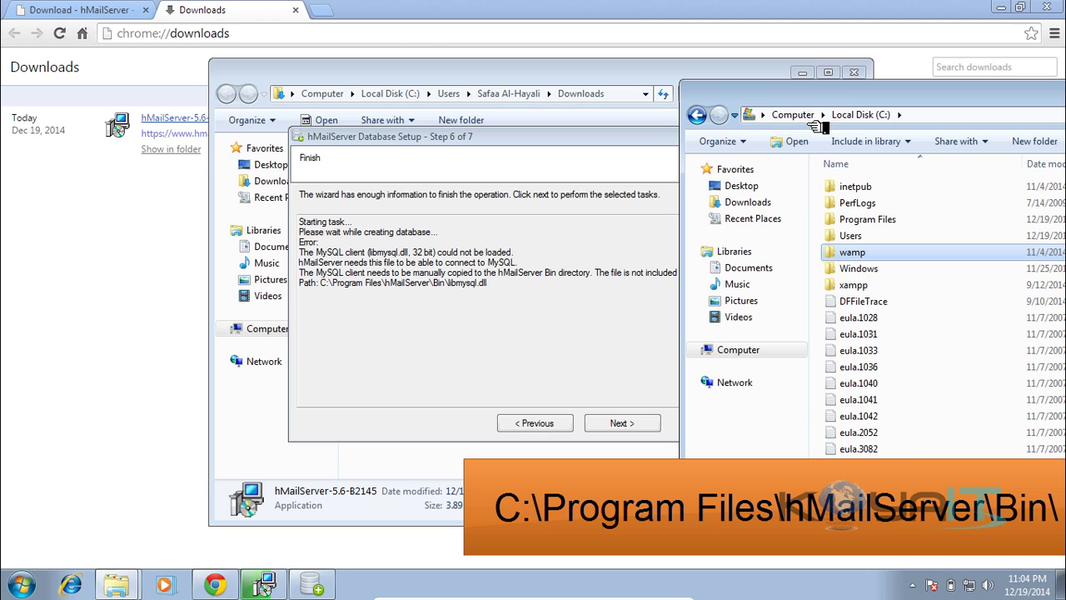
{"action": "double_click", "coordinate": [872, 222]}
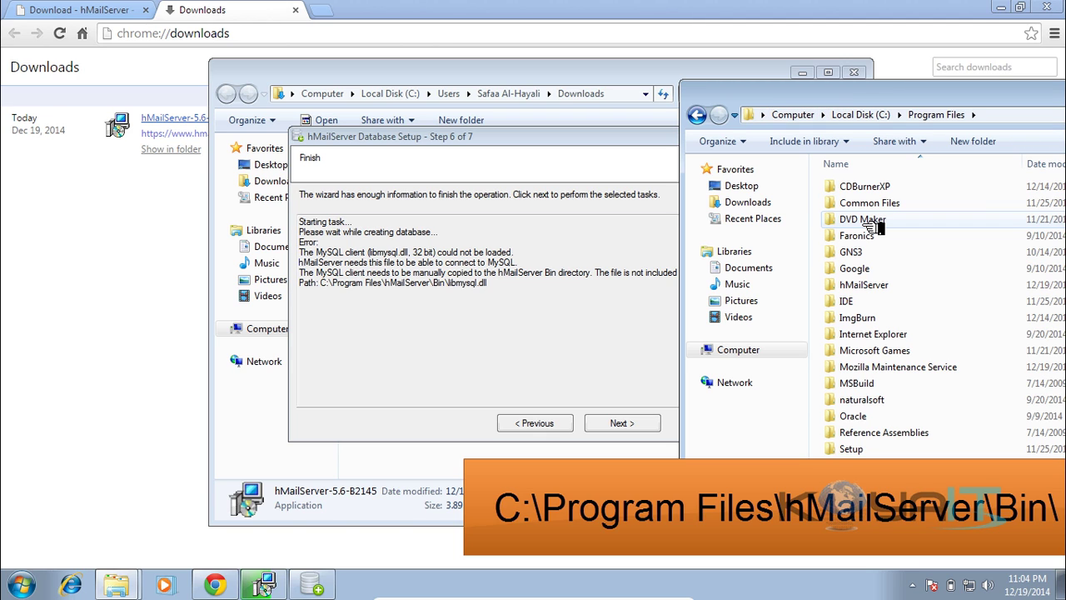
{"action": "left_click", "coordinate": [871, 221]}
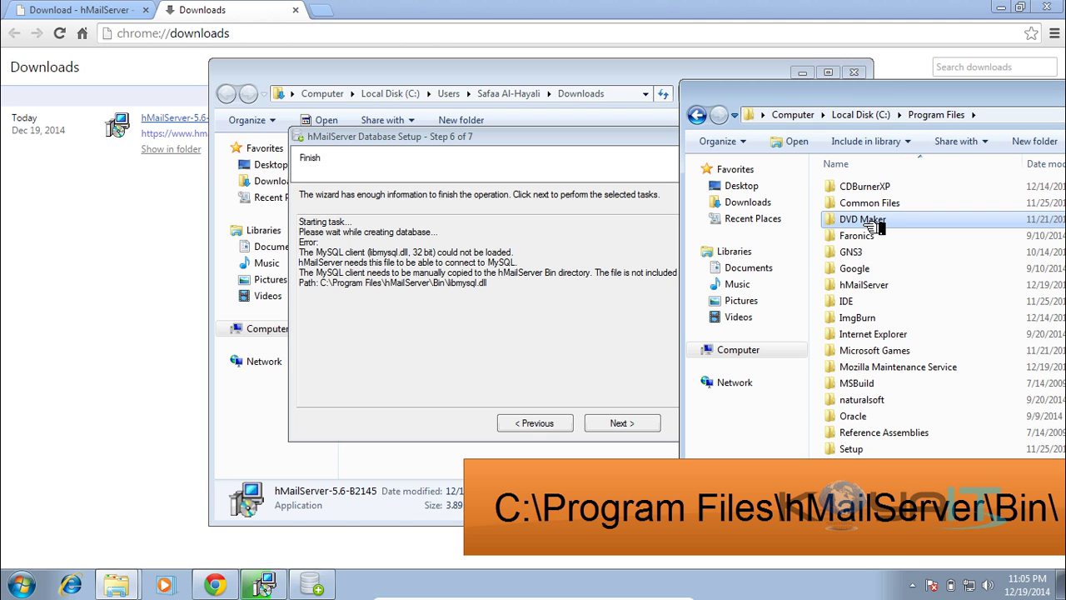
{"action": "key", "text": "h"}
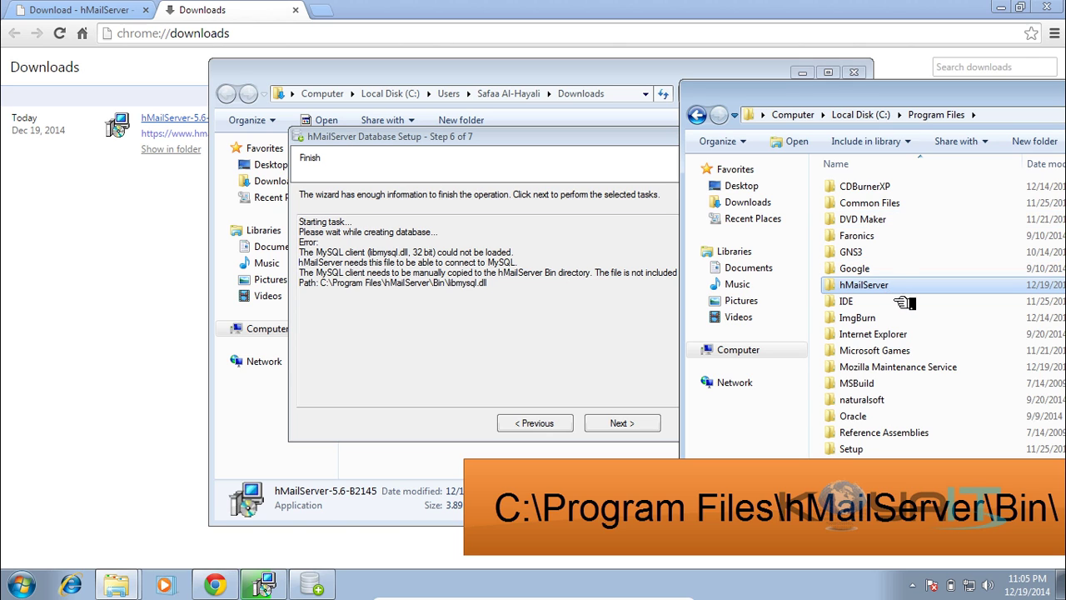
{"action": "key", "text": "Return"}
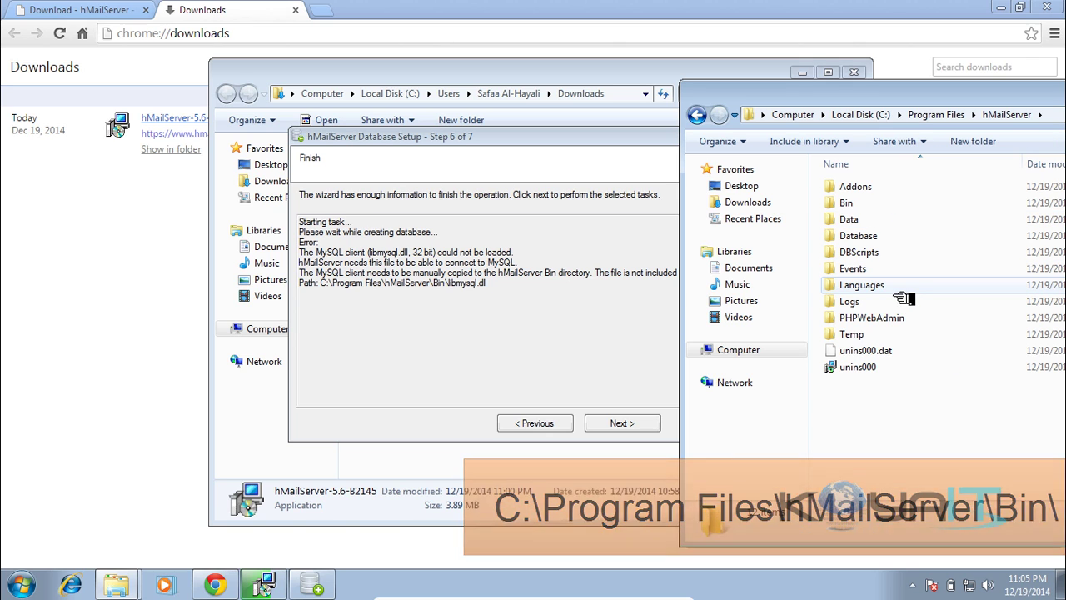
{"action": "double_click", "coordinate": [873, 206]}
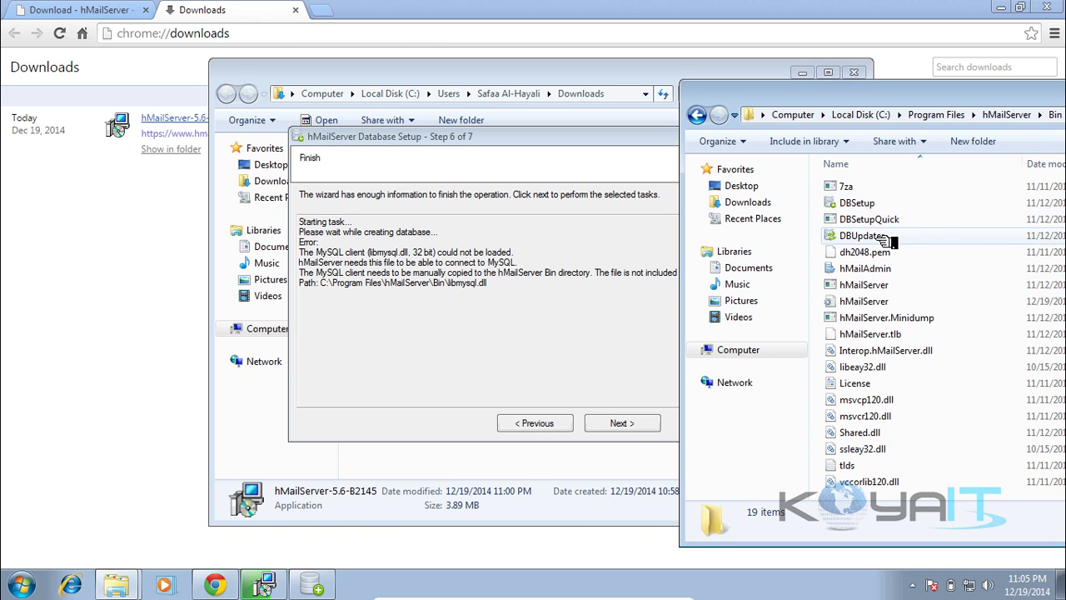
Paste libmysql.dll into the Bin folder, approving with the administrator password
{"action": "right_click", "coordinate": [897, 495]}
{"action": "left_click", "coordinate": [934, 393]}
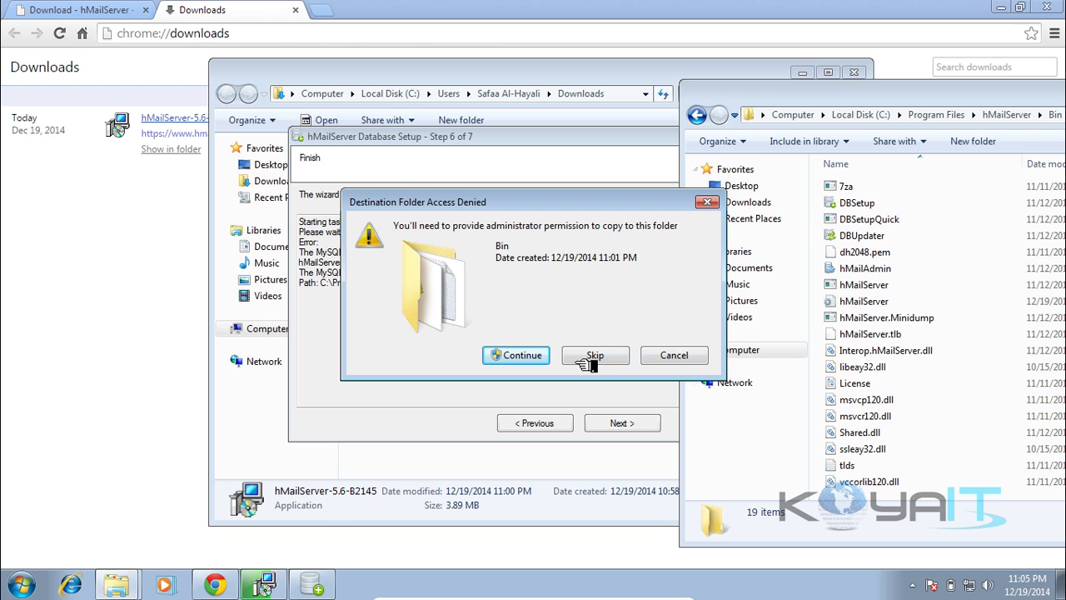
{"action": "left_click", "coordinate": [518, 356]}
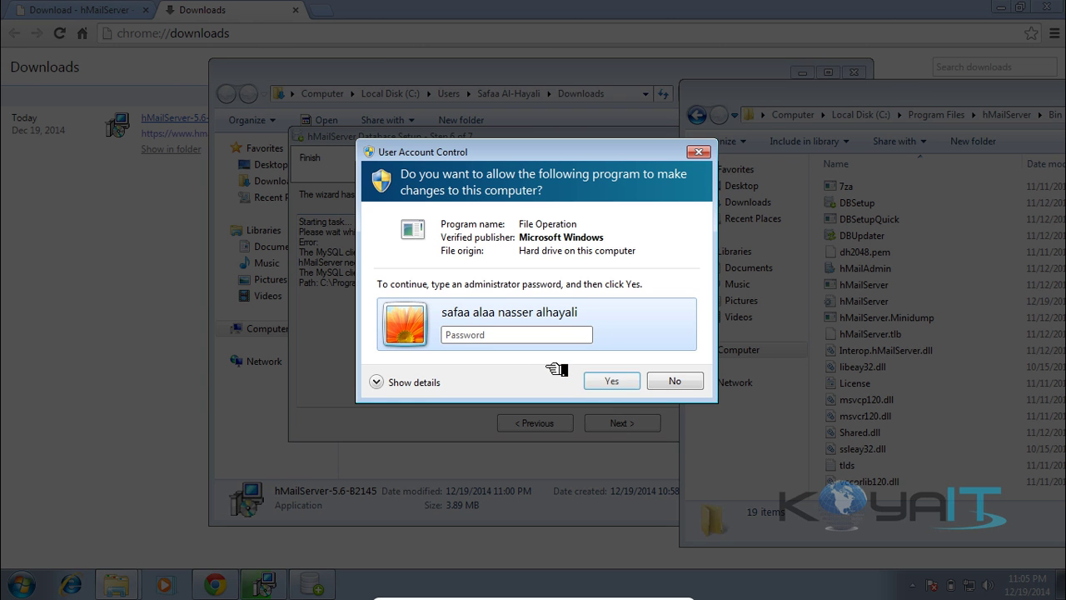
{"action": "key", "text": "Return"}
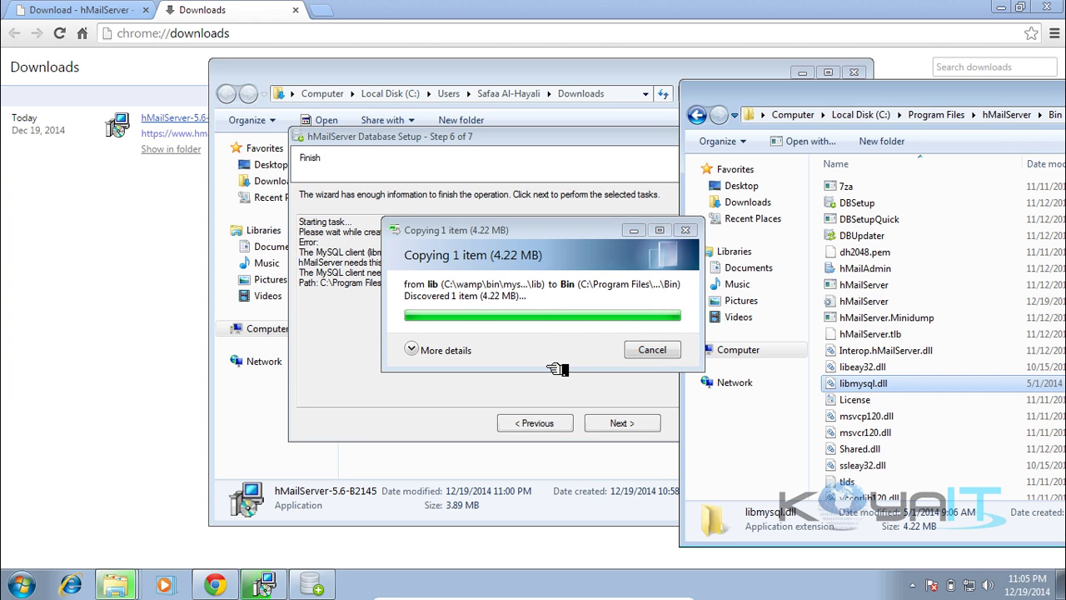
{"action": "left_click", "coordinate": [557, 369]}
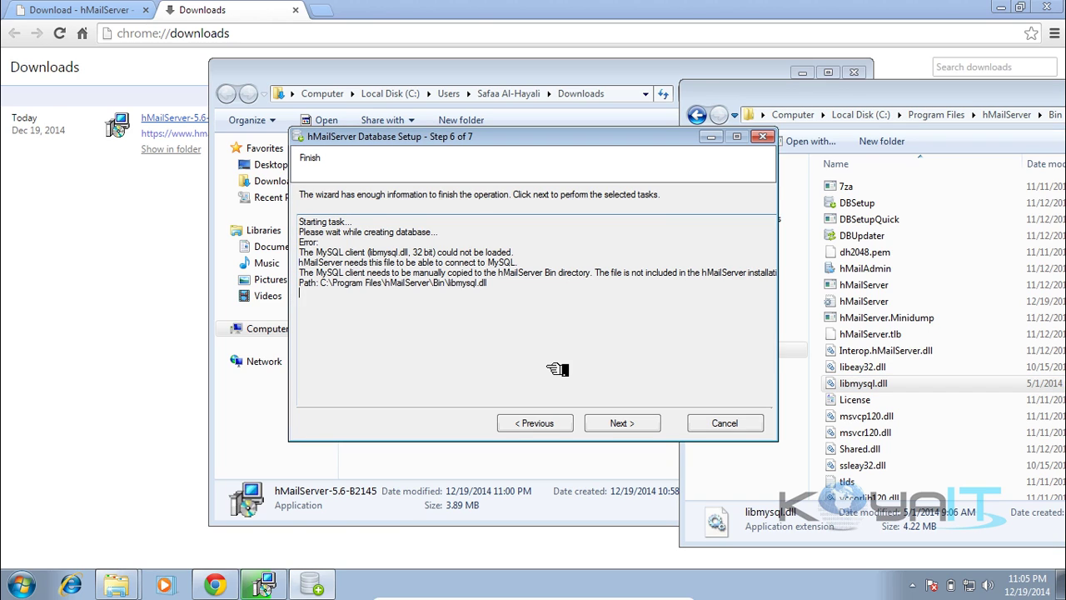
Retry database creation, close it, and finish setup with hMailServer Administrator launching
{"action": "left_click", "coordinate": [658, 424]}
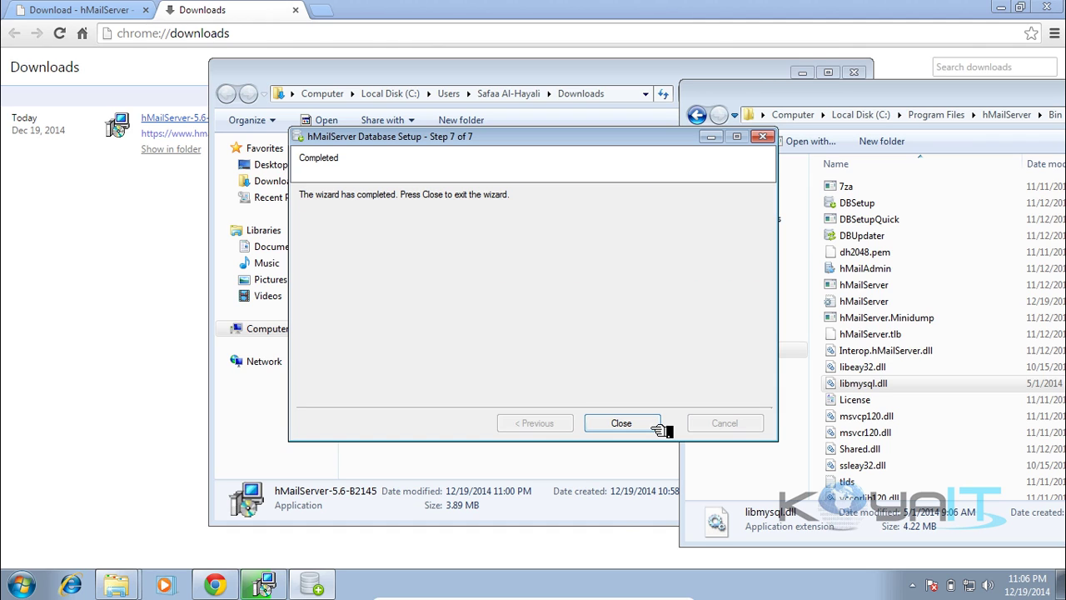
{"action": "left_click", "coordinate": [621, 423]}
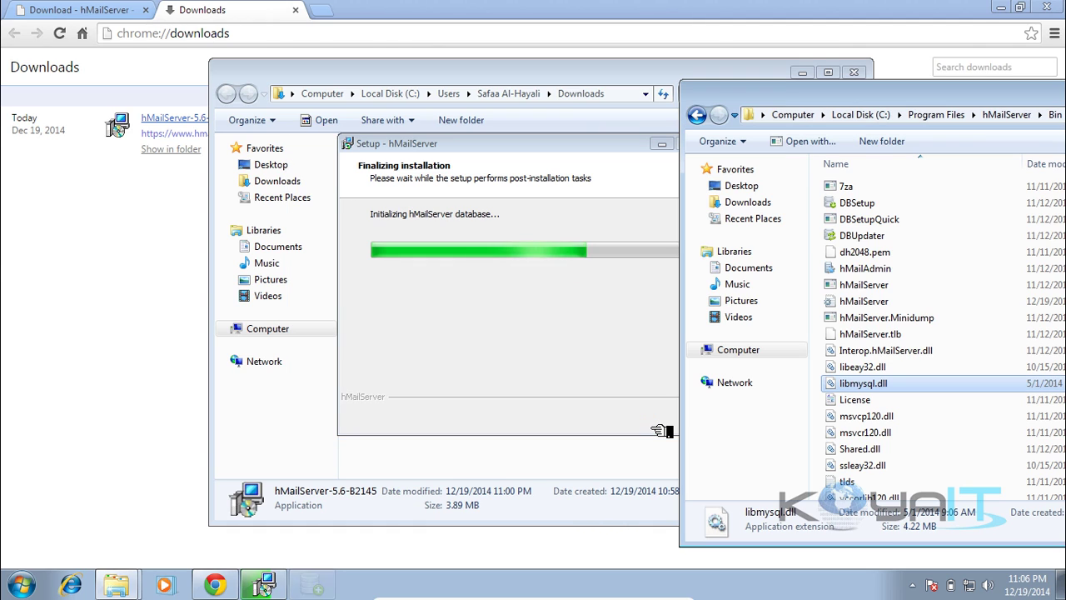
{"action": "left_click", "coordinate": [648, 383]}
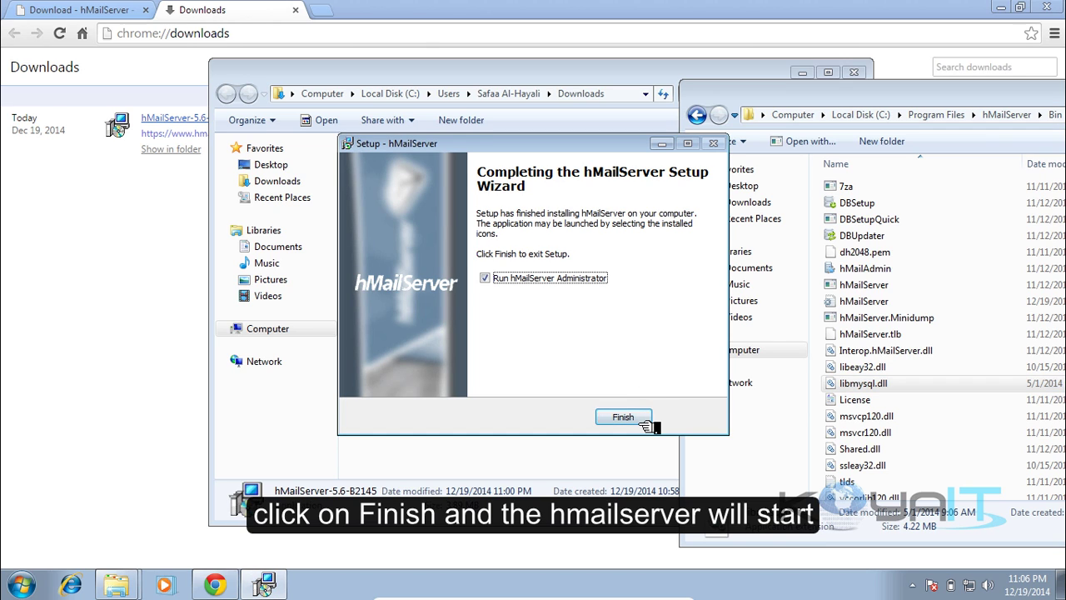
{"action": "left_click", "coordinate": [643, 418]}
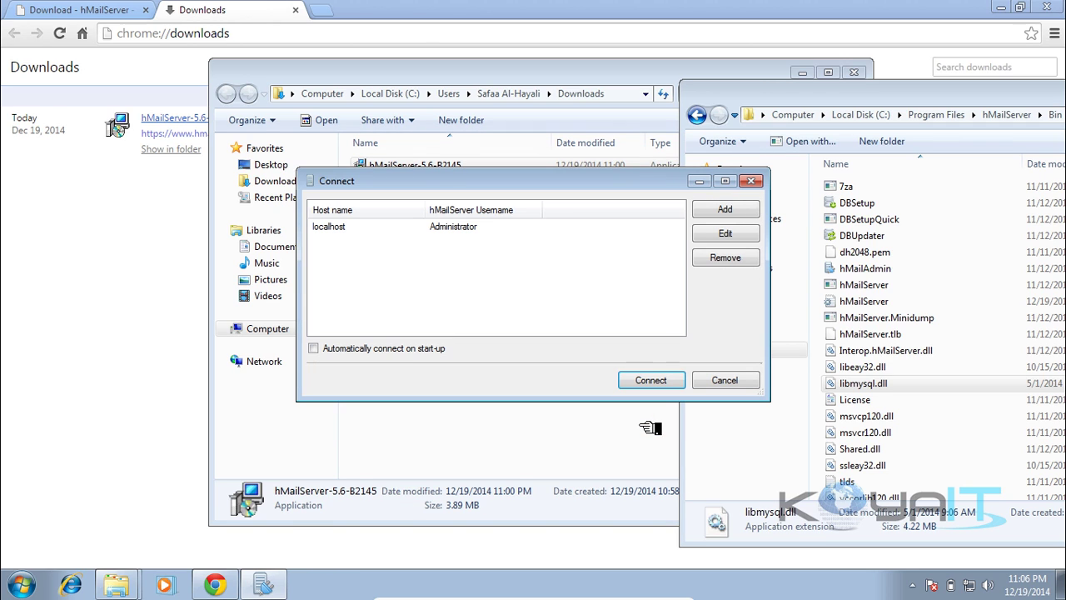
Connect to localhost with the administrator password and show the empty Domains list
{"action": "left_click", "coordinate": [466, 233]}
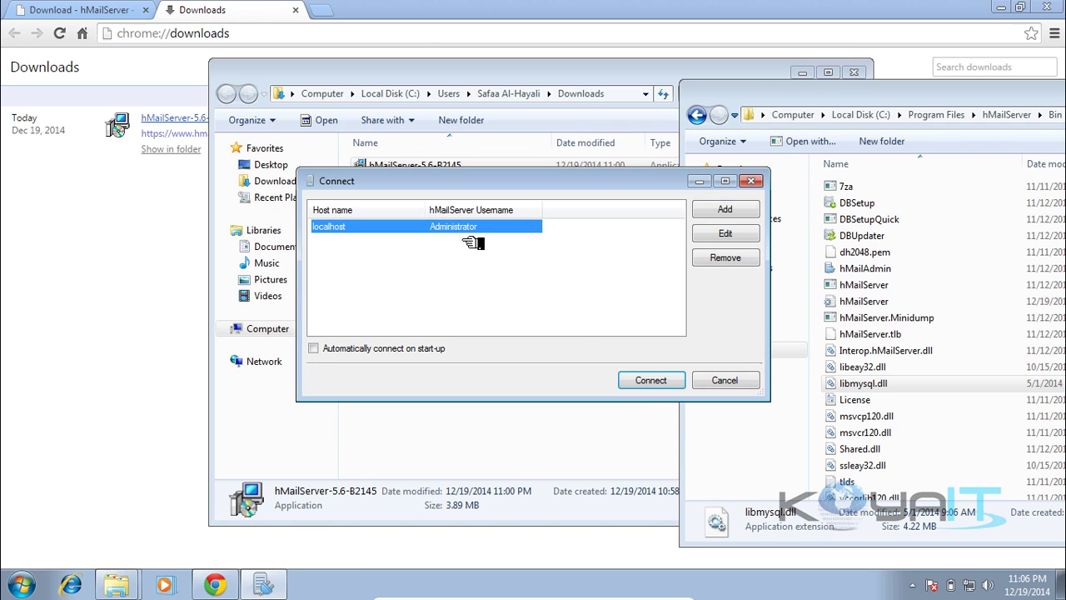
{"action": "left_click", "coordinate": [664, 387]}
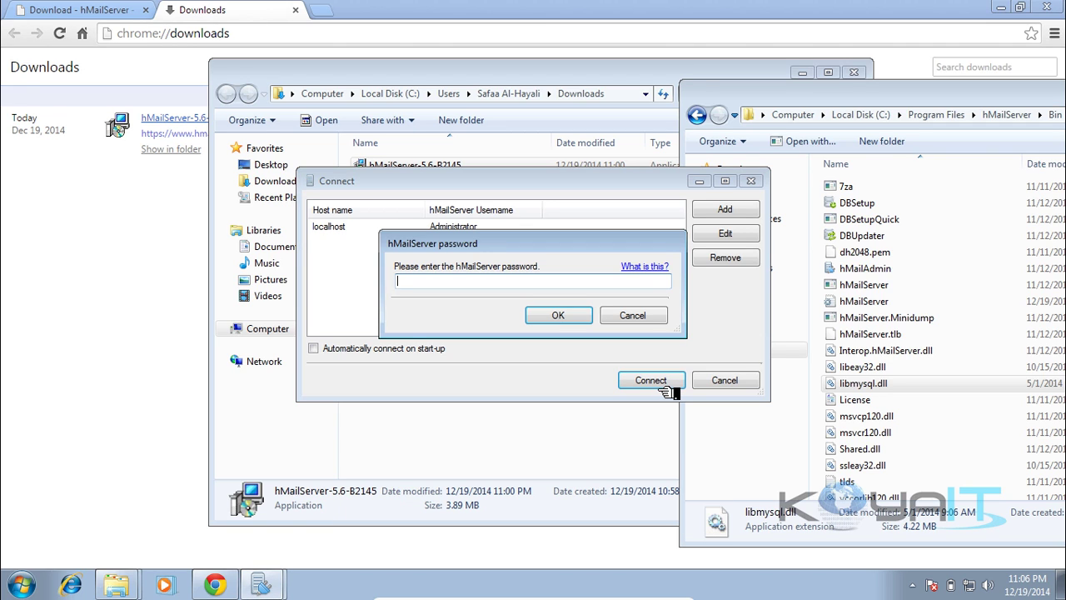
{"action": "type", "text": "****"}
{"action": "key", "text": "Return"}
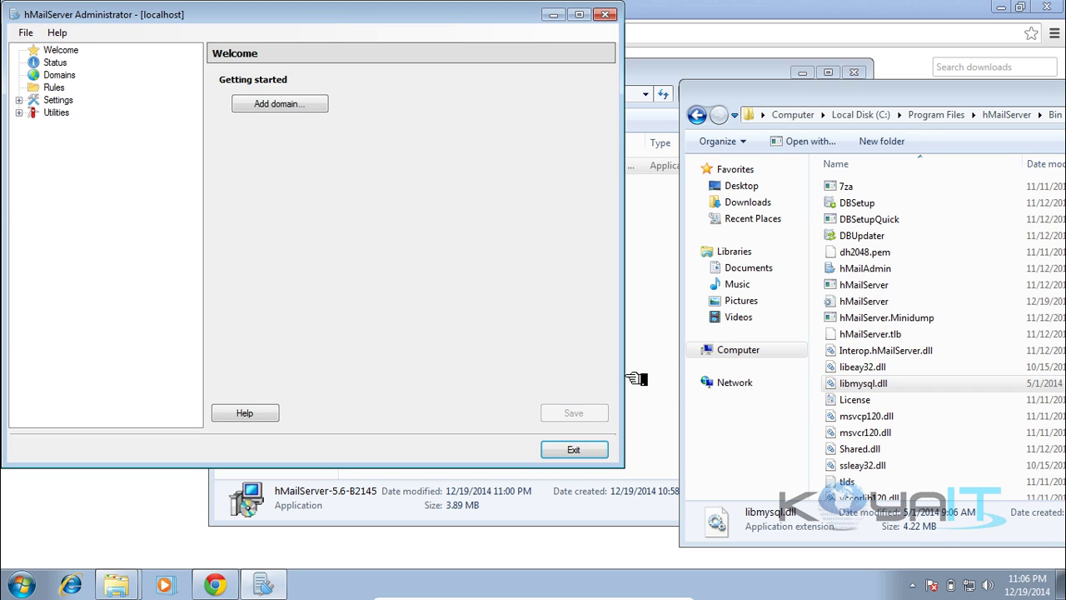
{"action": "left_click", "coordinate": [60, 76]}
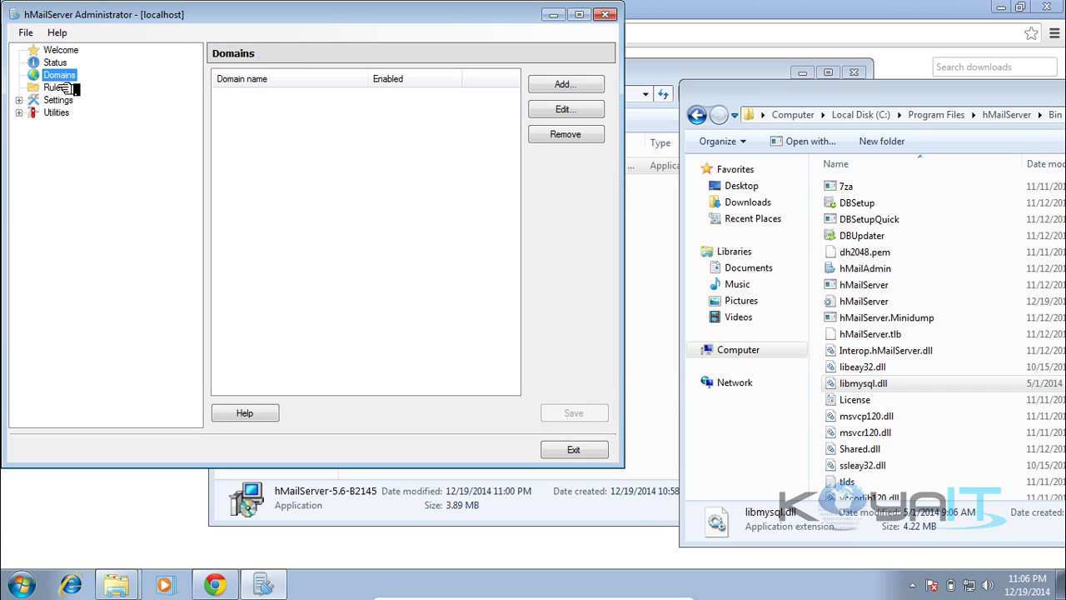
Add and save the gmail.com domain
{"action": "left_click", "coordinate": [583, 89]}
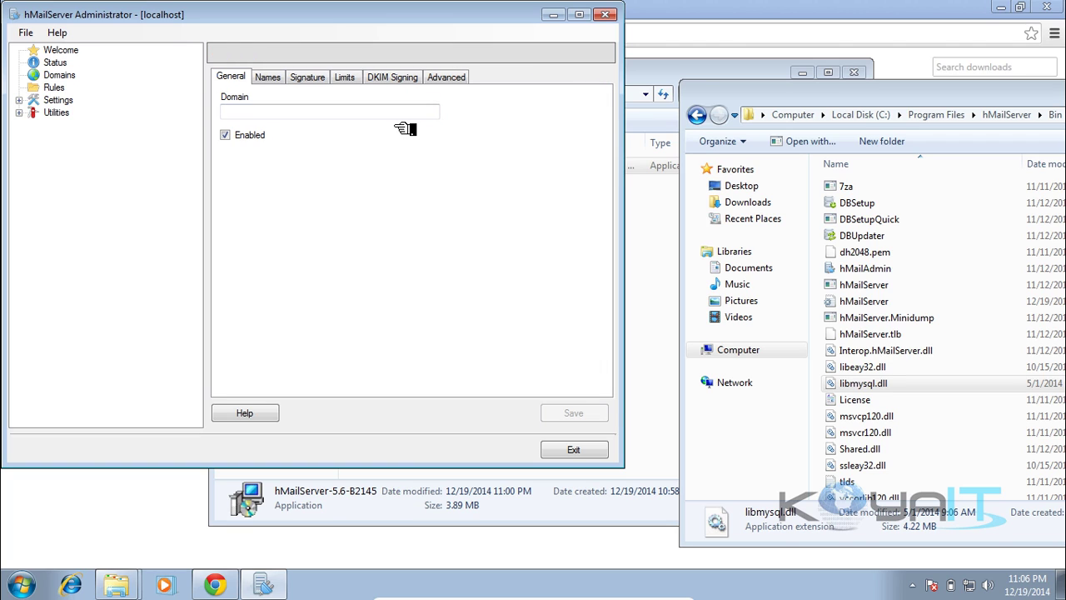
{"action": "type", "text": "gmail.com"}
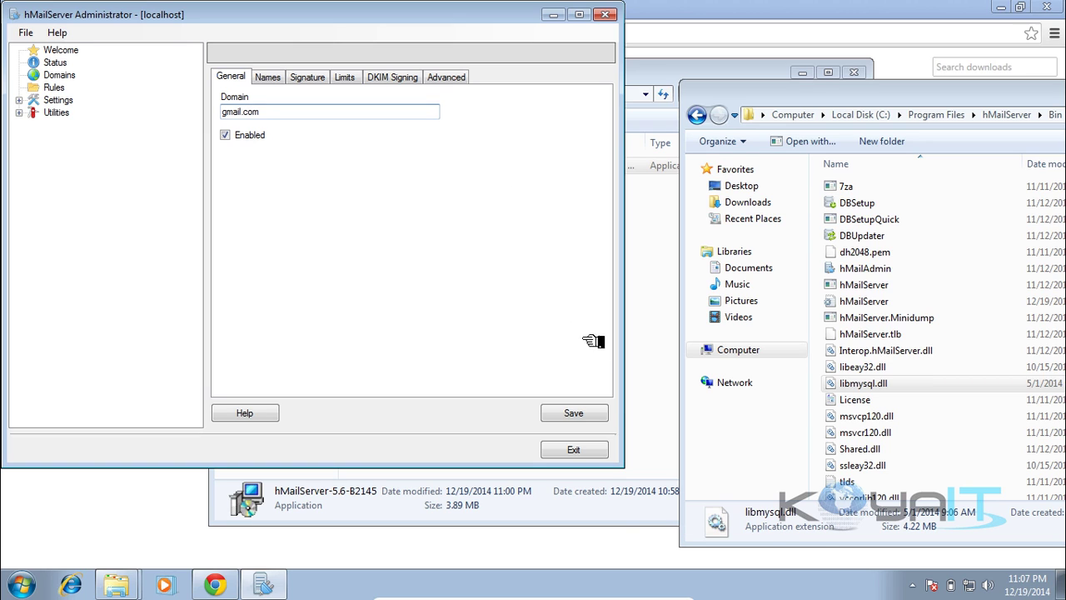
{"action": "left_click", "coordinate": [603, 413]}
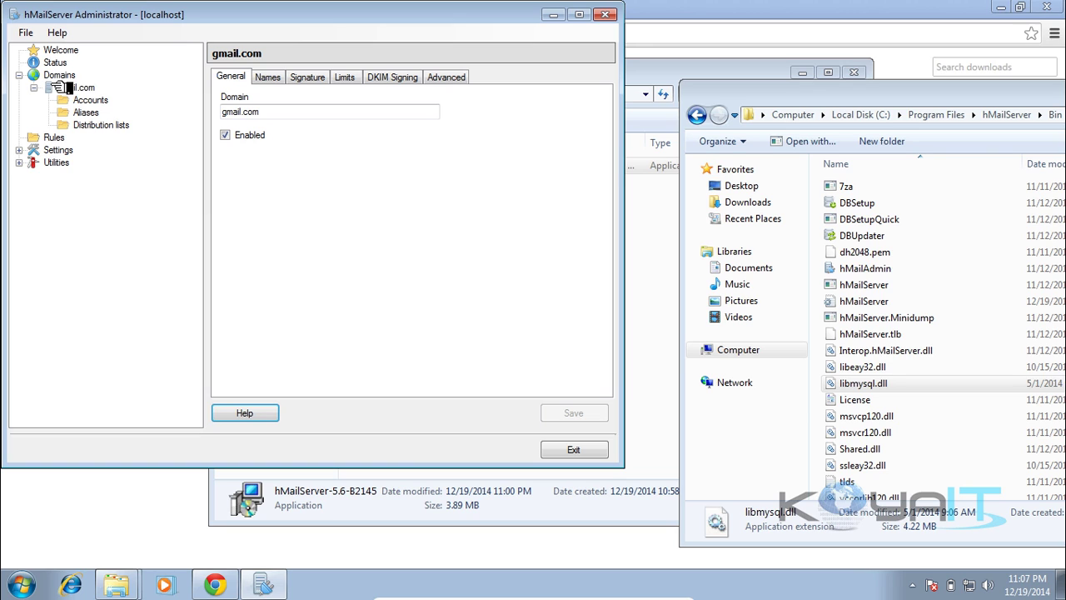
{"action": "left_click", "coordinate": [60, 78]}
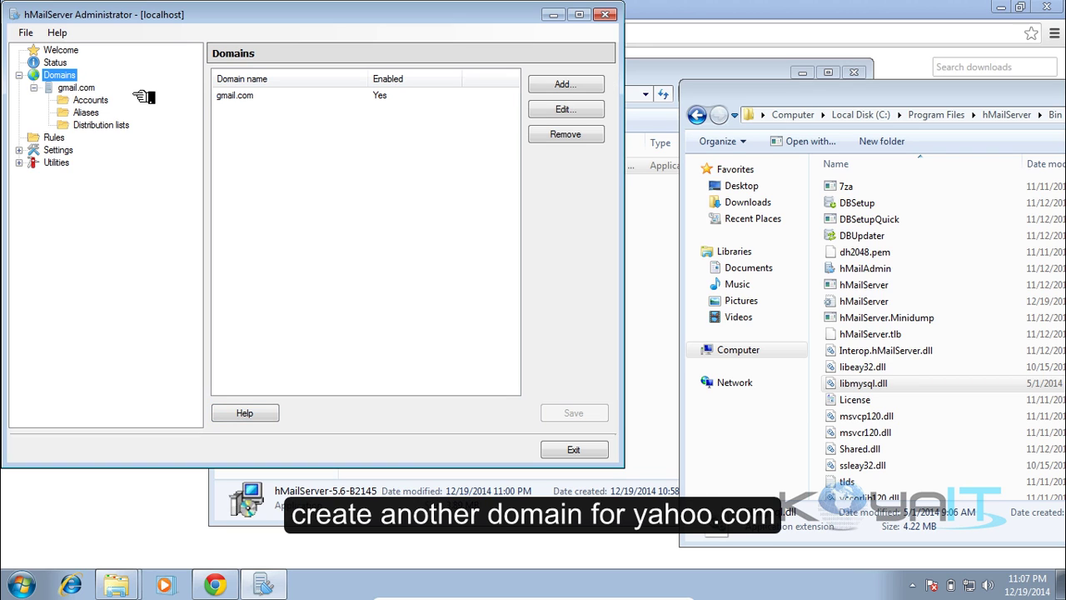
Add yahoo.com, then check both domains and expand gmail.com in the tree
{"action": "left_click", "coordinate": [573, 90]}
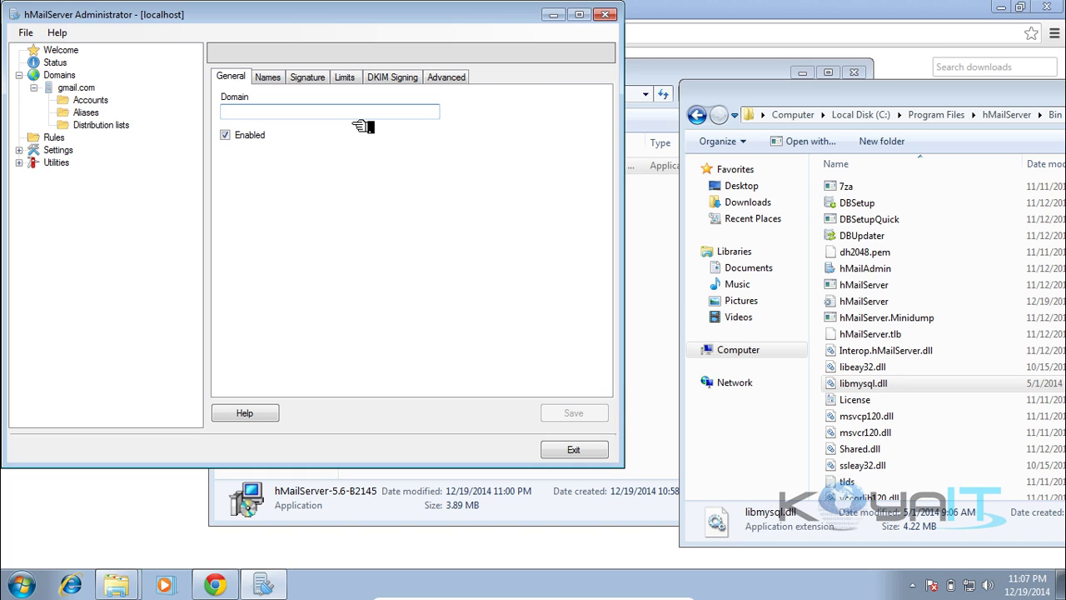
{"action": "type", "text": "yahoo.com"}
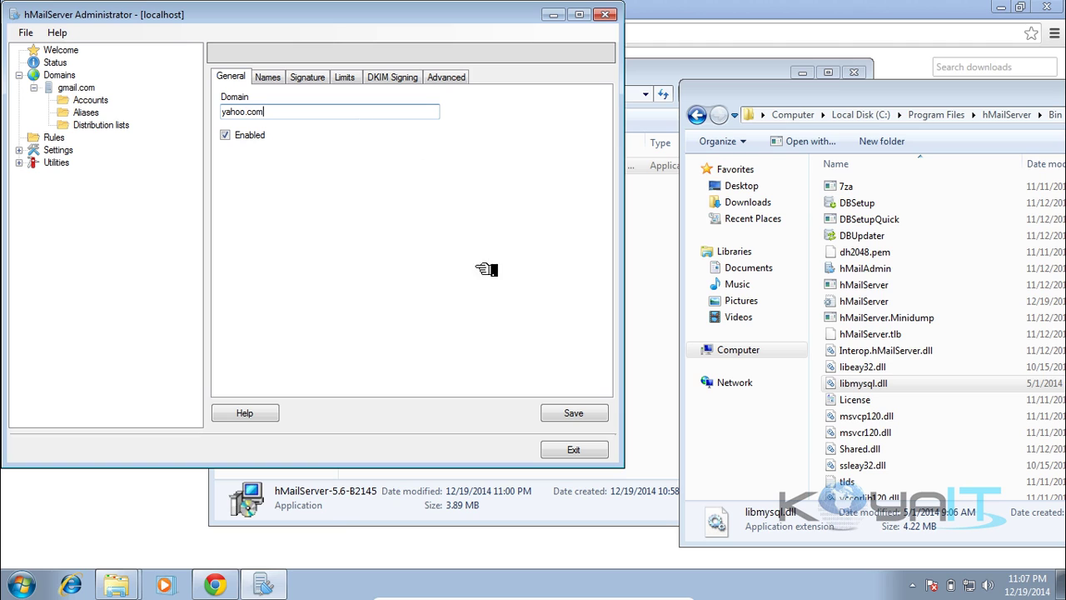
{"action": "left_click", "coordinate": [592, 421]}
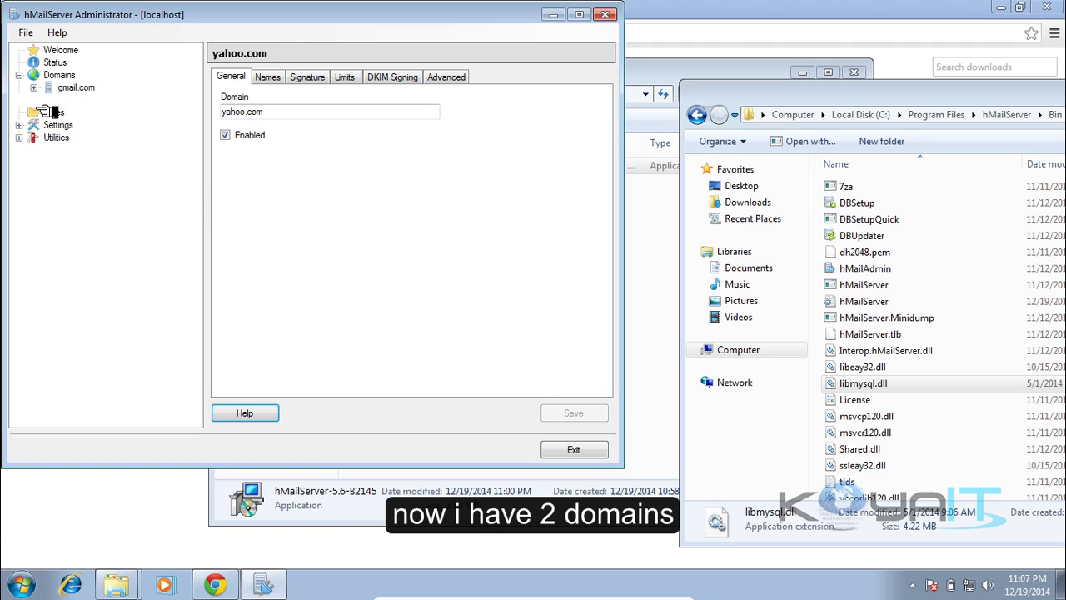
{"action": "left_click", "coordinate": [75, 88]}
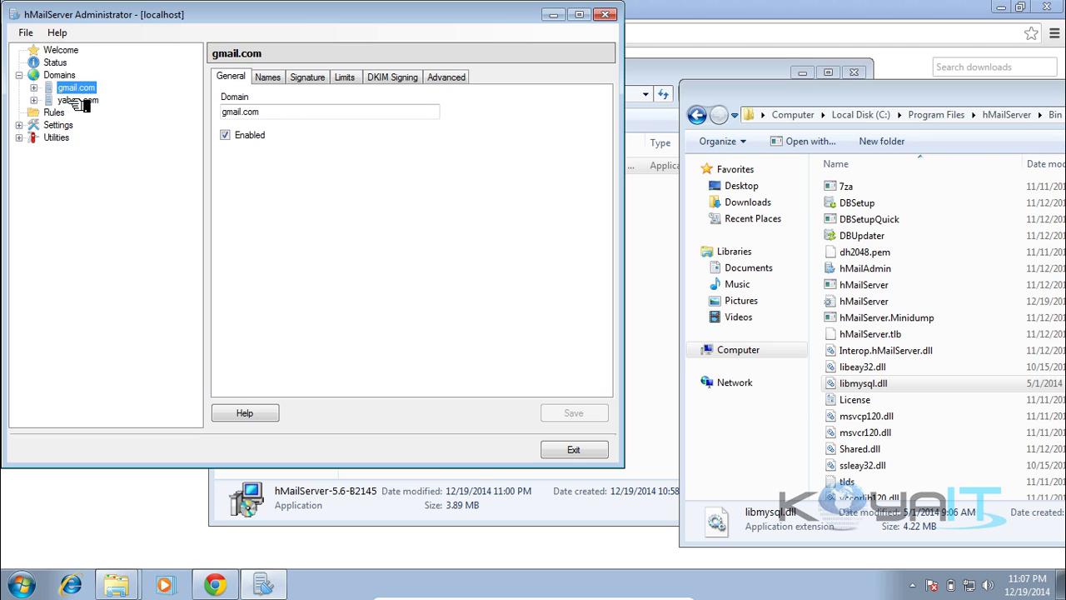
{"action": "left_click", "coordinate": [76, 100]}
{"action": "left_click", "coordinate": [34, 88]}
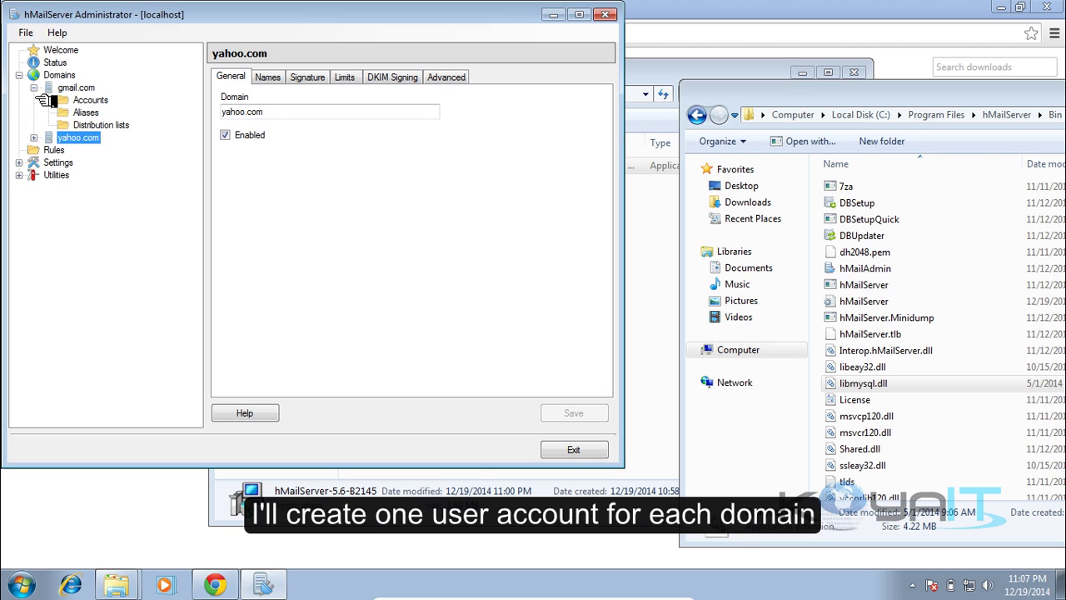
Start a new account under gmail.com and enter its address
{"action": "left_click", "coordinate": [88, 100]}
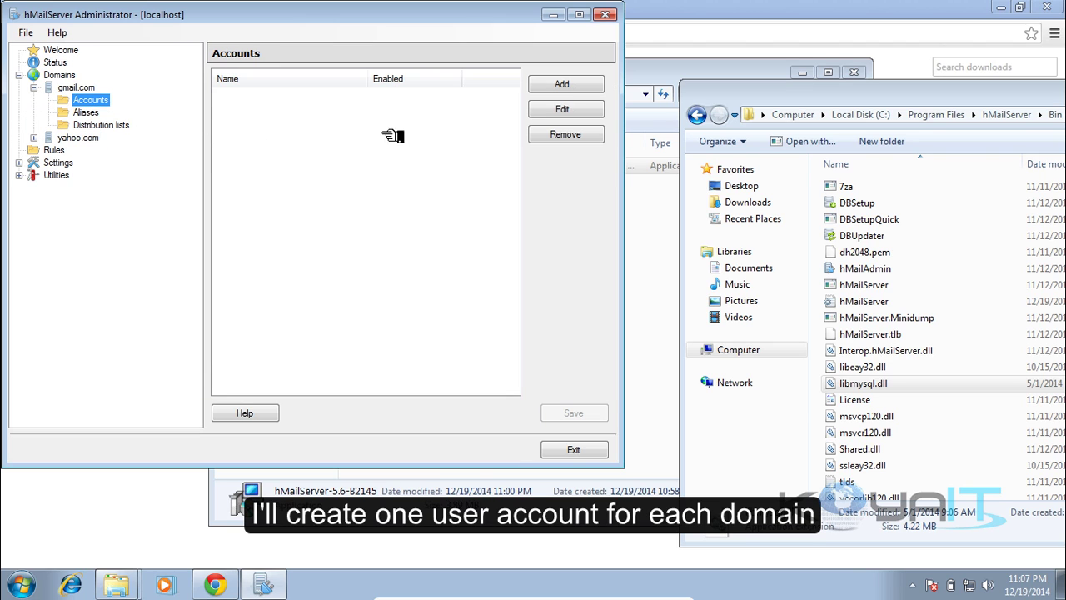
{"action": "left_click", "coordinate": [565, 86]}
{"action": "left_click", "coordinate": [275, 115]}
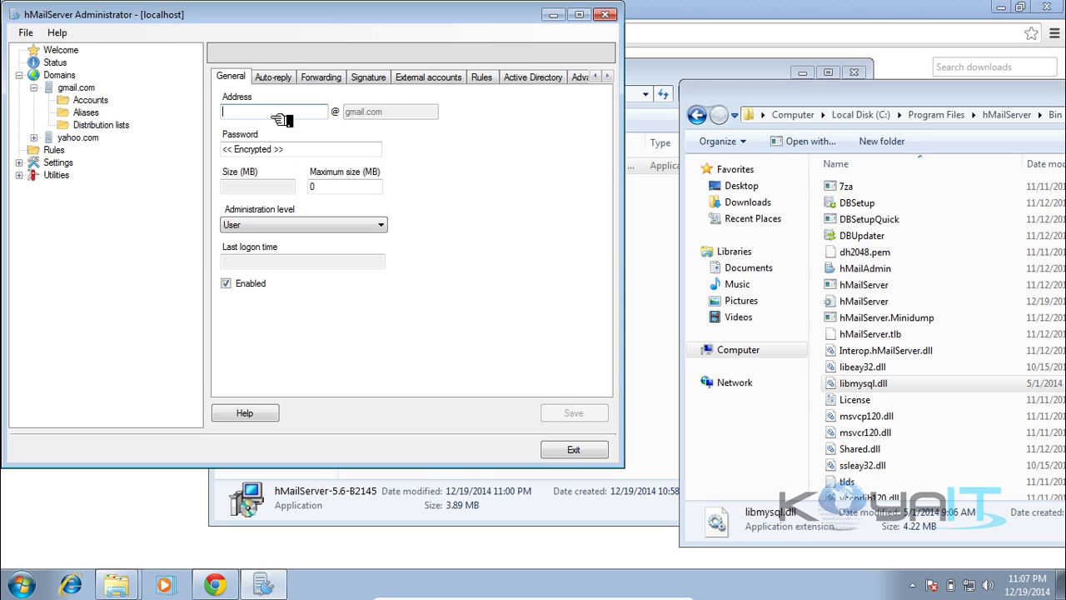
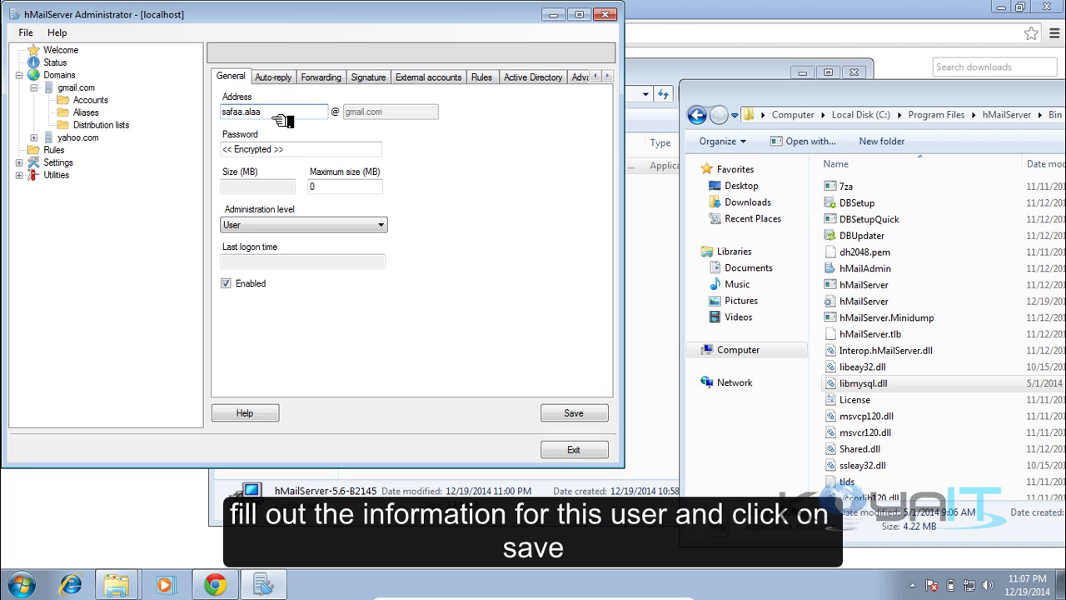
Set a password and a 3500 MB maximum size, keep User level, save, and expand yahoo.com
{"action": "left_click", "coordinate": [335, 152]}
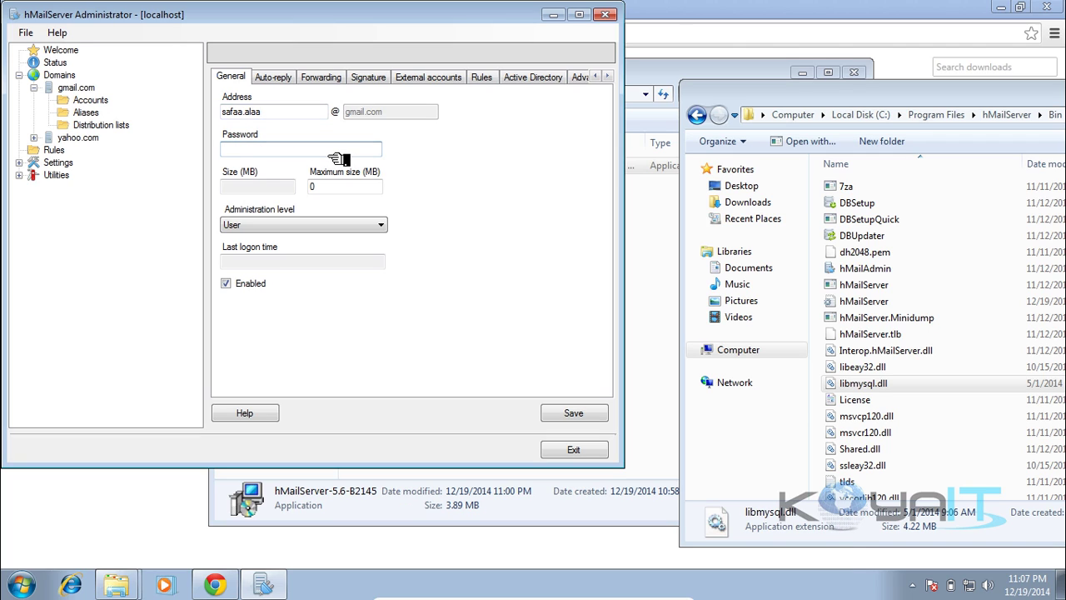
{"action": "key", "text": "Tab"}
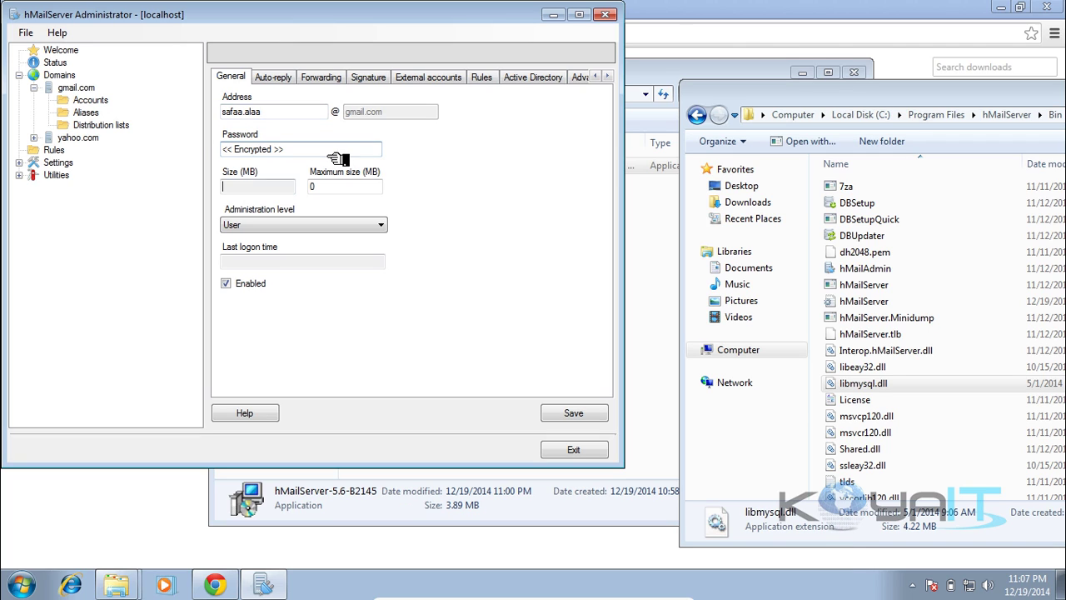
{"action": "key", "text": "Tab"}
{"action": "type", "text": "3"}
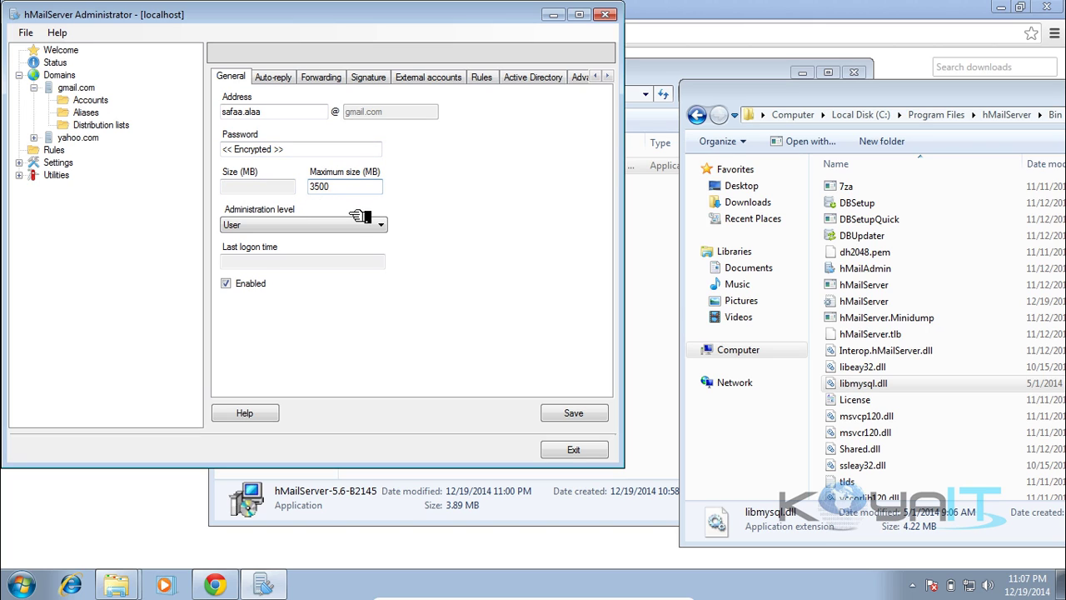
{"action": "left_click", "coordinate": [386, 231]}
{"action": "left_click", "coordinate": [394, 270]}
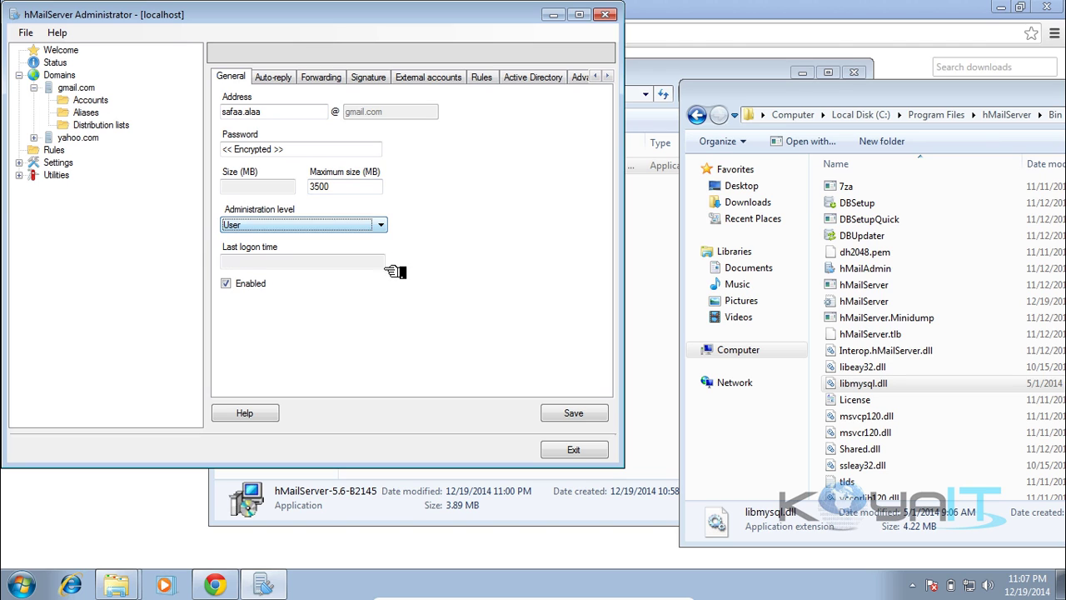
{"action": "left_click", "coordinate": [572, 416]}
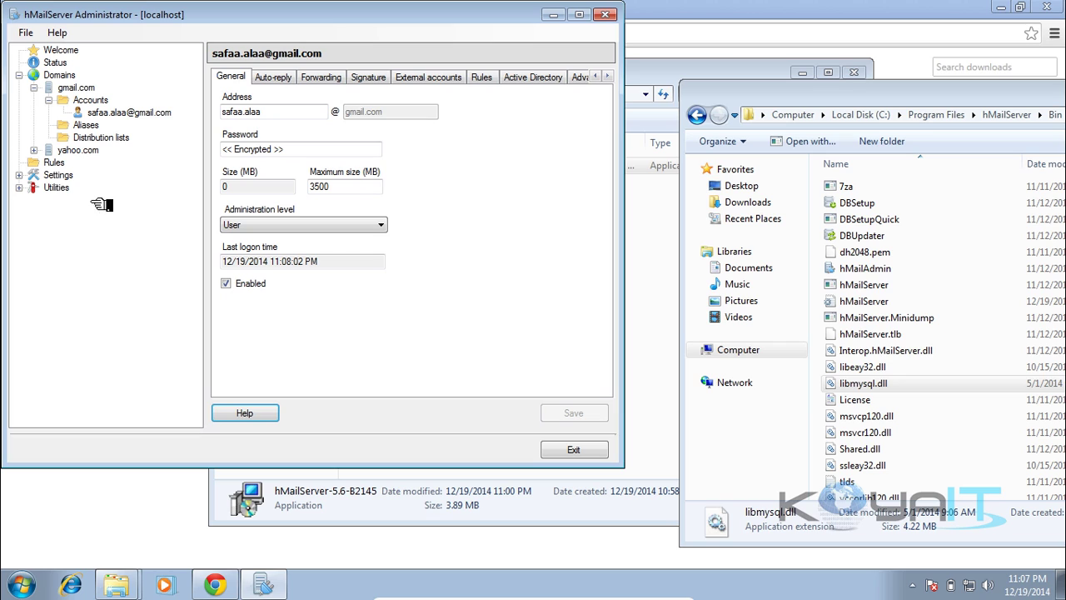
{"action": "left_click", "coordinate": [34, 151]}
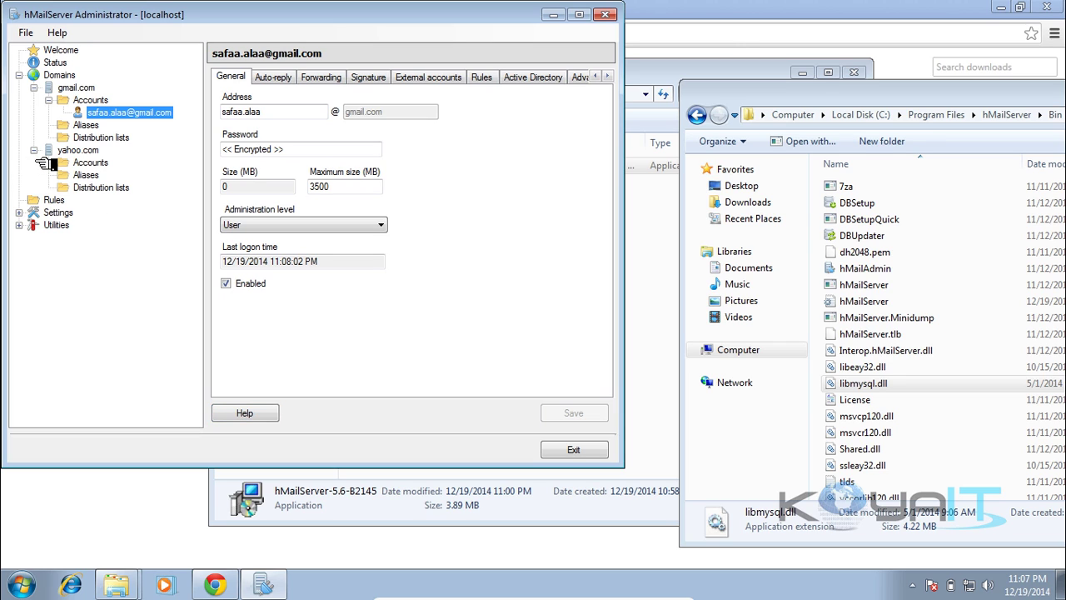
Add a yahoo.com user account with an address, password and 3900 MB maximum size
{"action": "left_click", "coordinate": [89, 163]}
{"action": "right_click", "coordinate": [88, 164]}
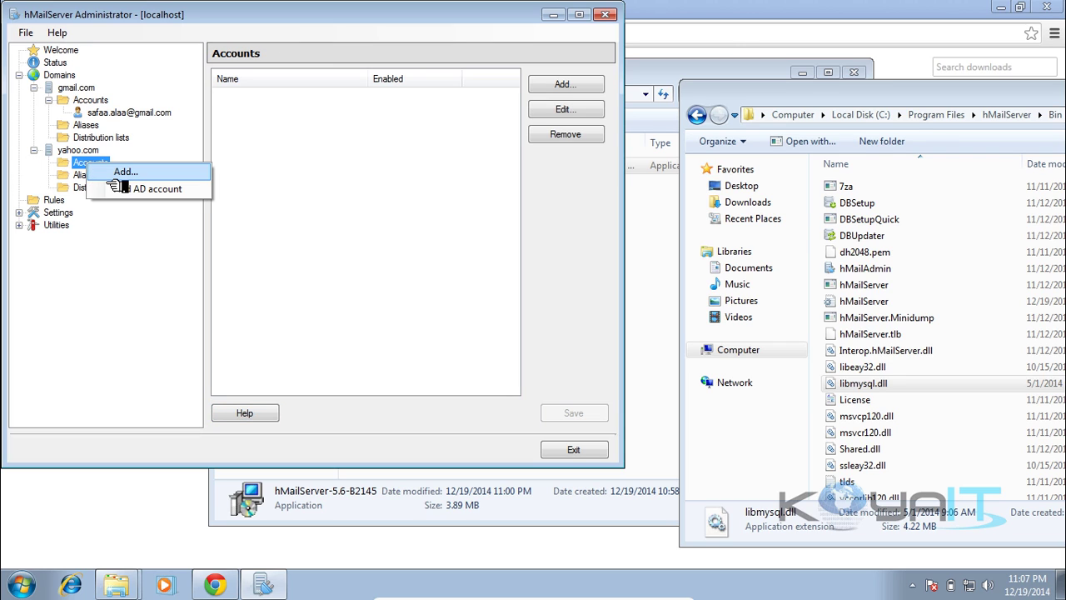
{"action": "left_click", "coordinate": [114, 175]}
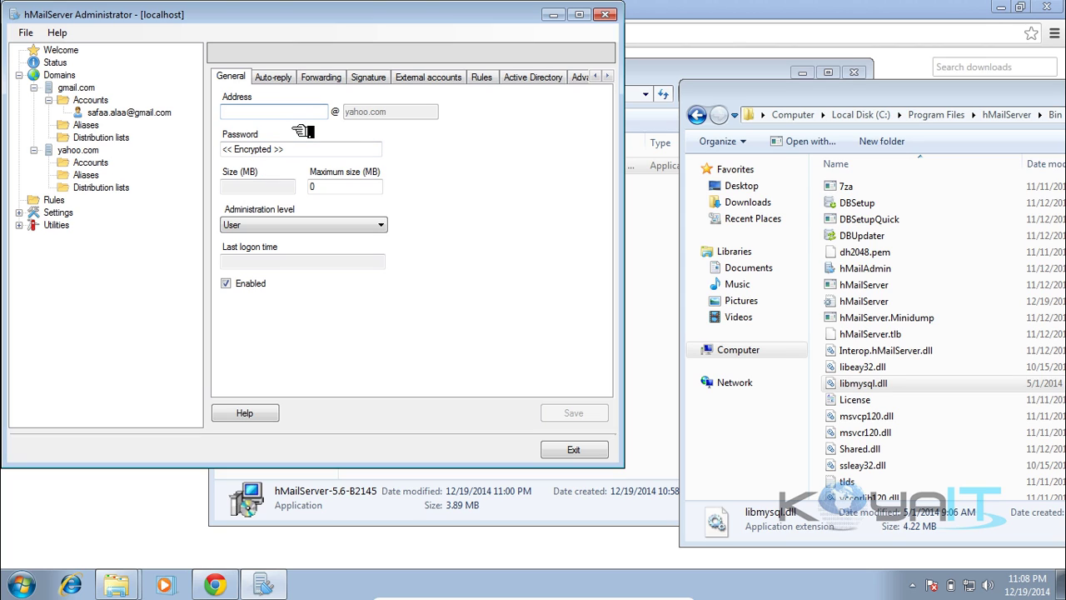
{"action": "type", "text": "ohn.smith"}
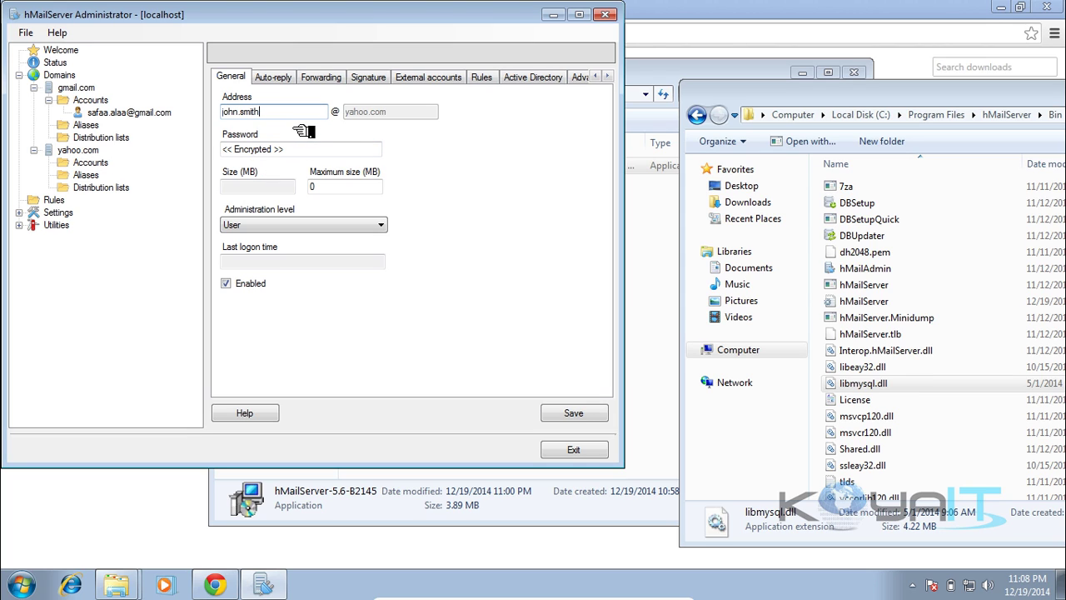
{"action": "key", "text": "Tab"}
{"action": "type", "text": "********"}
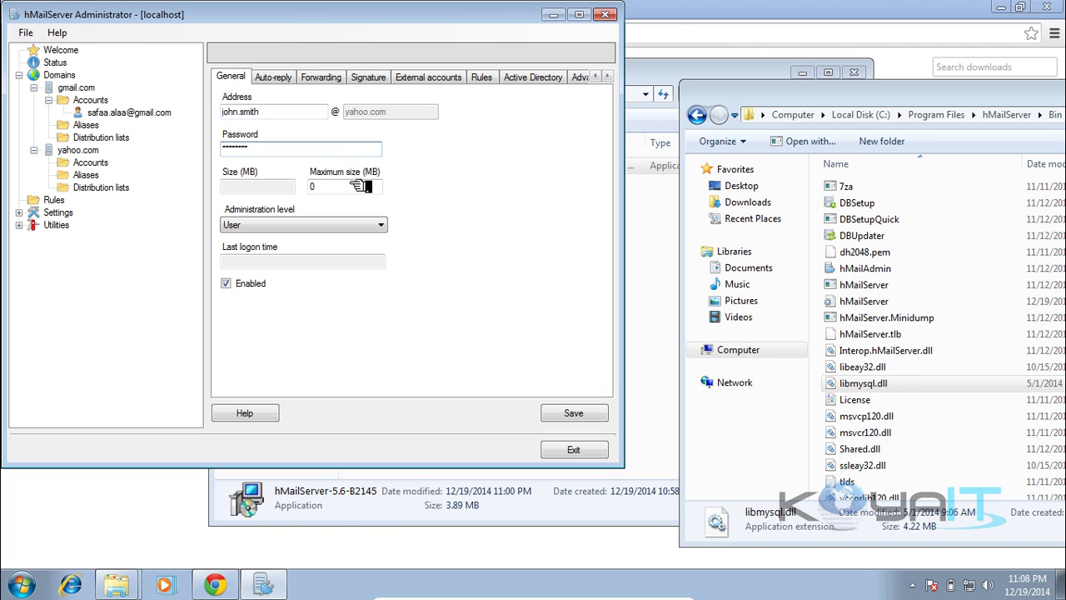
{"action": "double_click", "coordinate": [354, 186]}
{"action": "type", "text": "3900"}
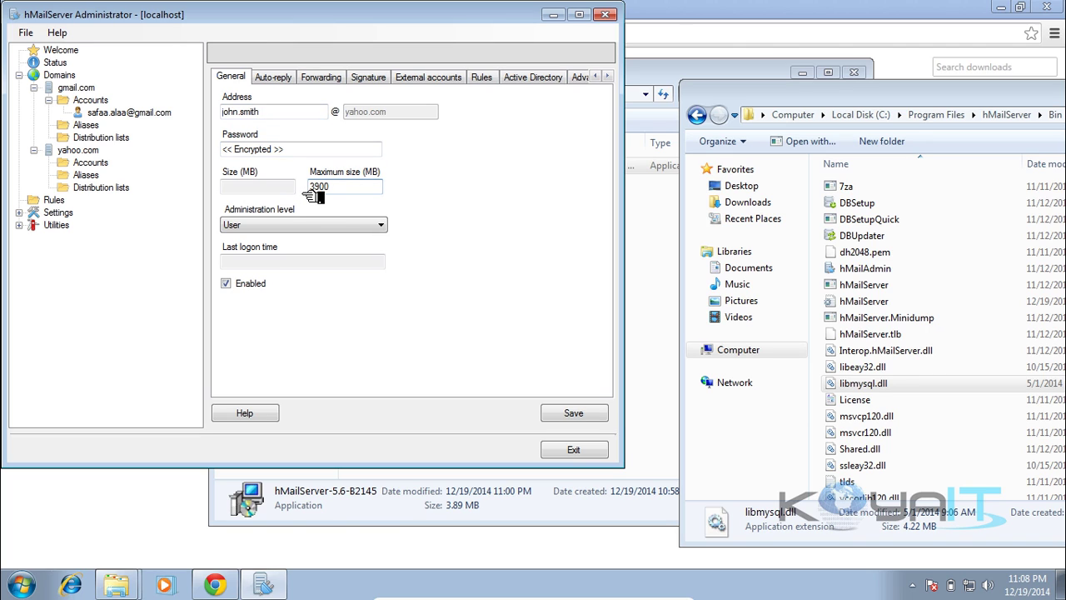
{"action": "left_click", "coordinate": [583, 419]}
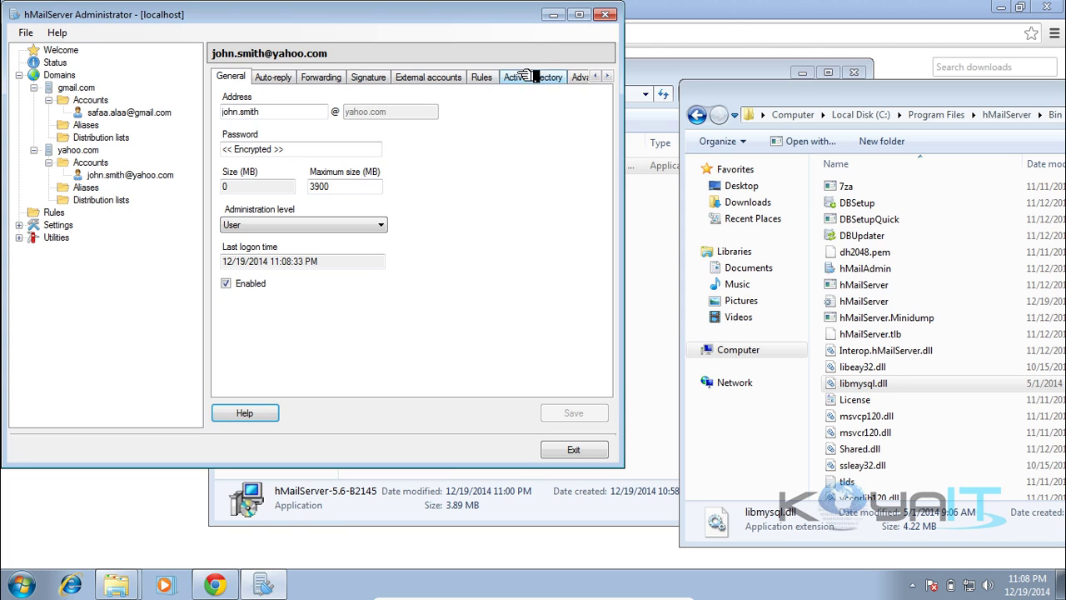
Minimize hMailServer, close the Bin, Downloads and browser Downloads windows, and go to the browser home page
{"action": "left_click", "coordinate": [552, 14]}
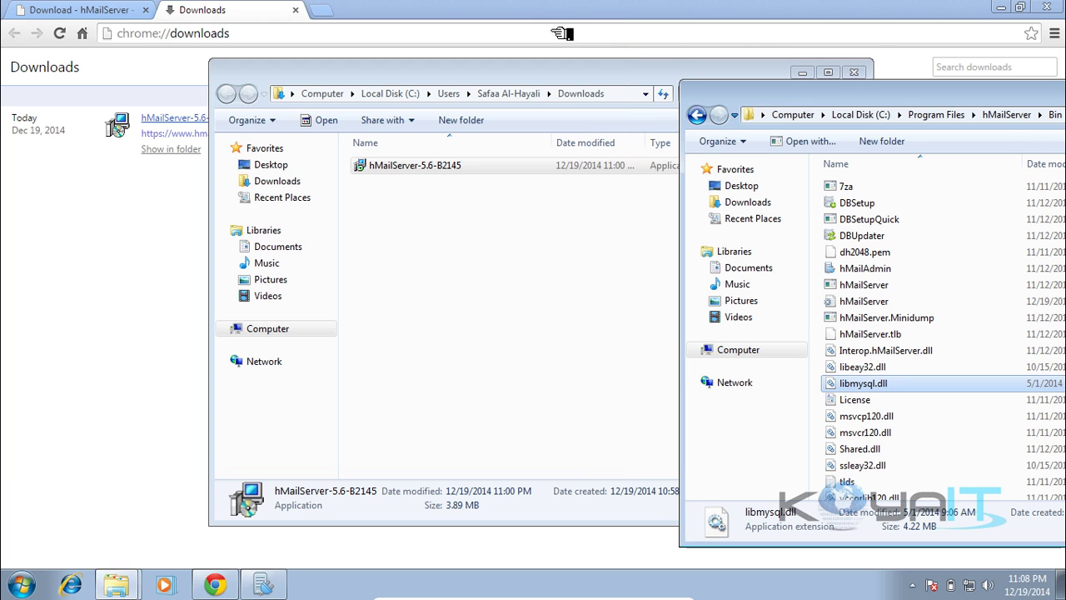
{"action": "left_click_drag", "start_coordinate": [825, 110], "coordinate": [604, 125]}
{"action": "left_click", "coordinate": [878, 104]}
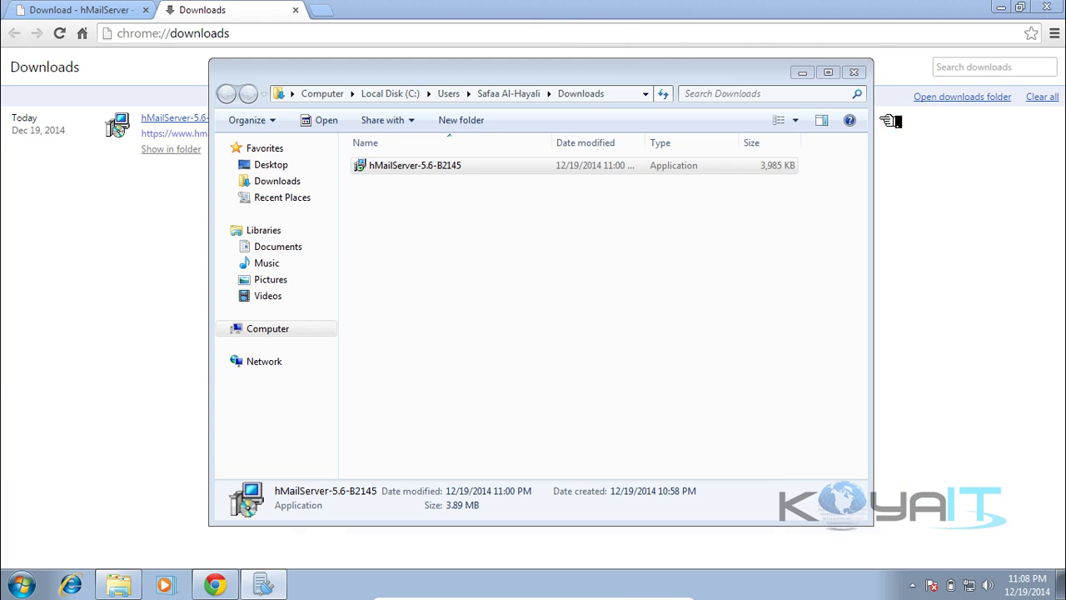
{"action": "left_click", "coordinate": [864, 78]}
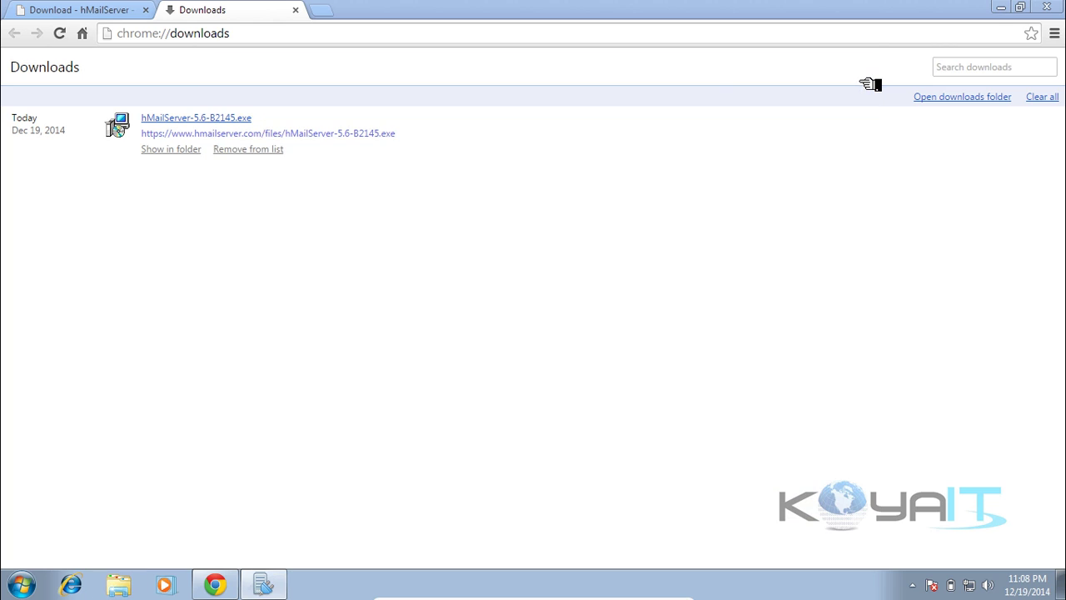
{"action": "left_click", "coordinate": [295, 10]}
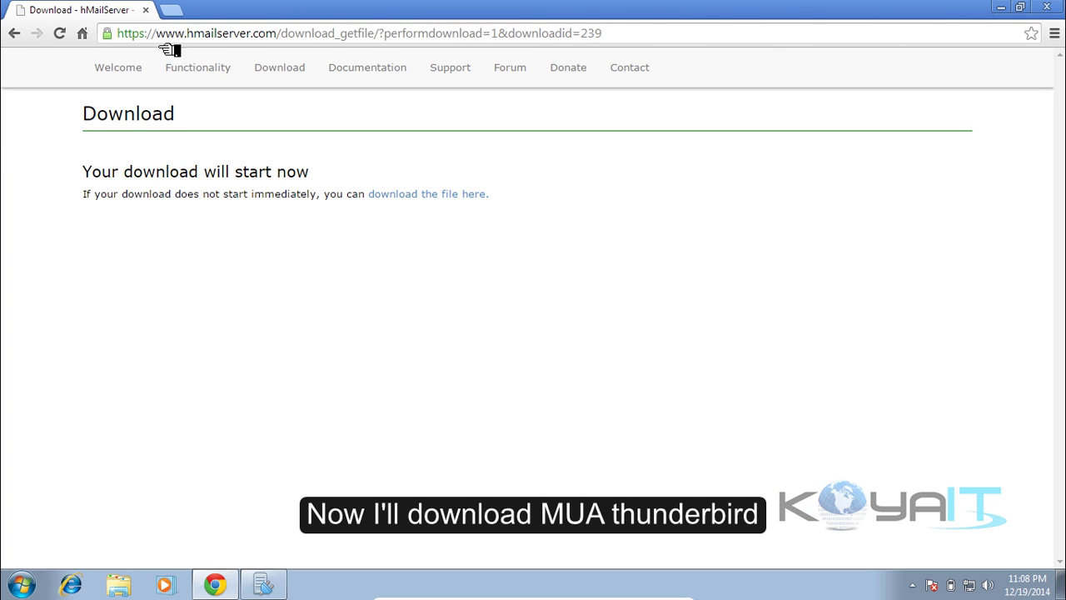
{"action": "left_click", "coordinate": [83, 35]}
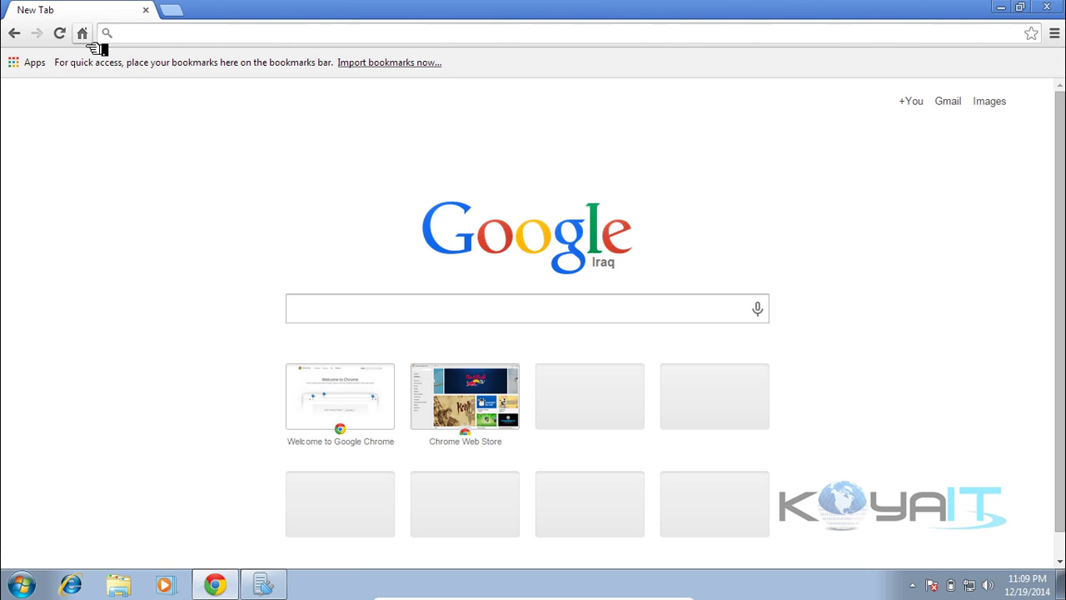
Search Google for thunderbird and download the installer from Mozilla's Thunderbird page
{"action": "left_click", "coordinate": [640, 320]}
{"action": "type", "text": "thun"}
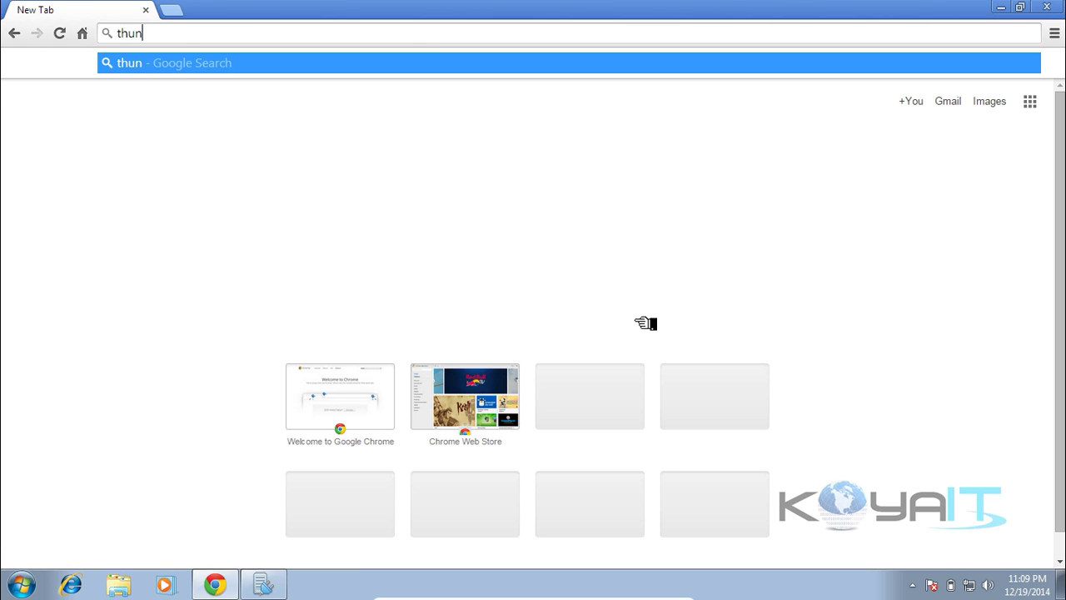
{"action": "type", "text": "derbir"}
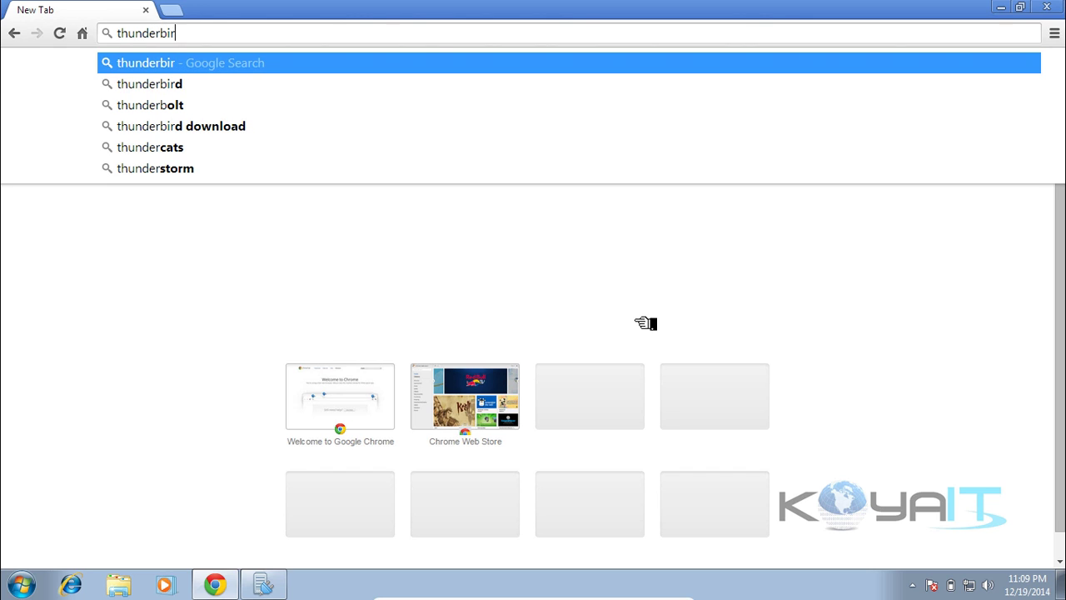
{"action": "type", "text": "d"}
{"action": "key", "text": "Return"}
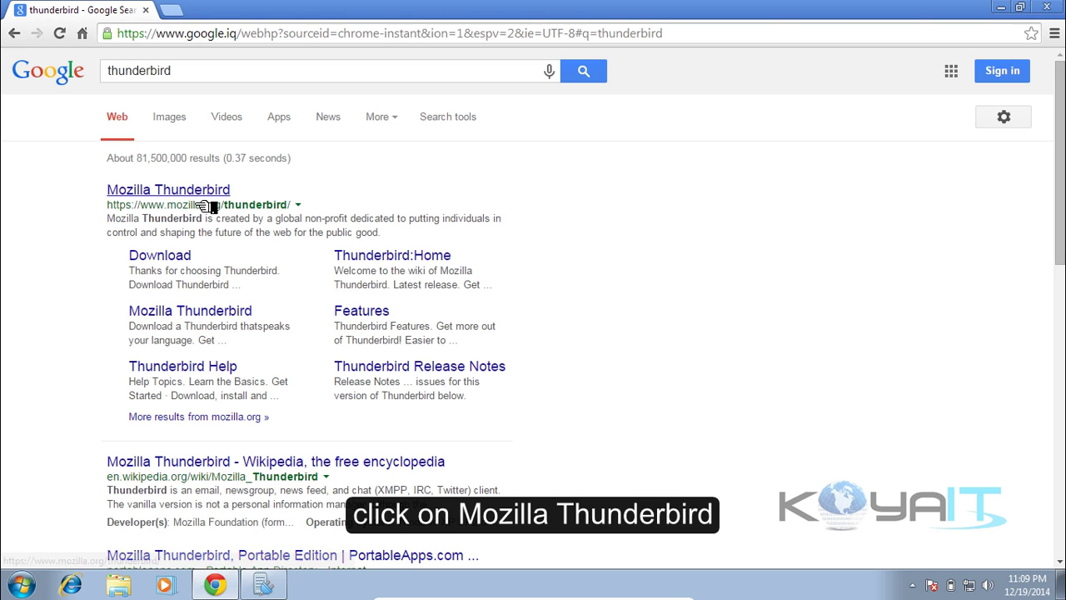
{"action": "left_click", "coordinate": [228, 201]}
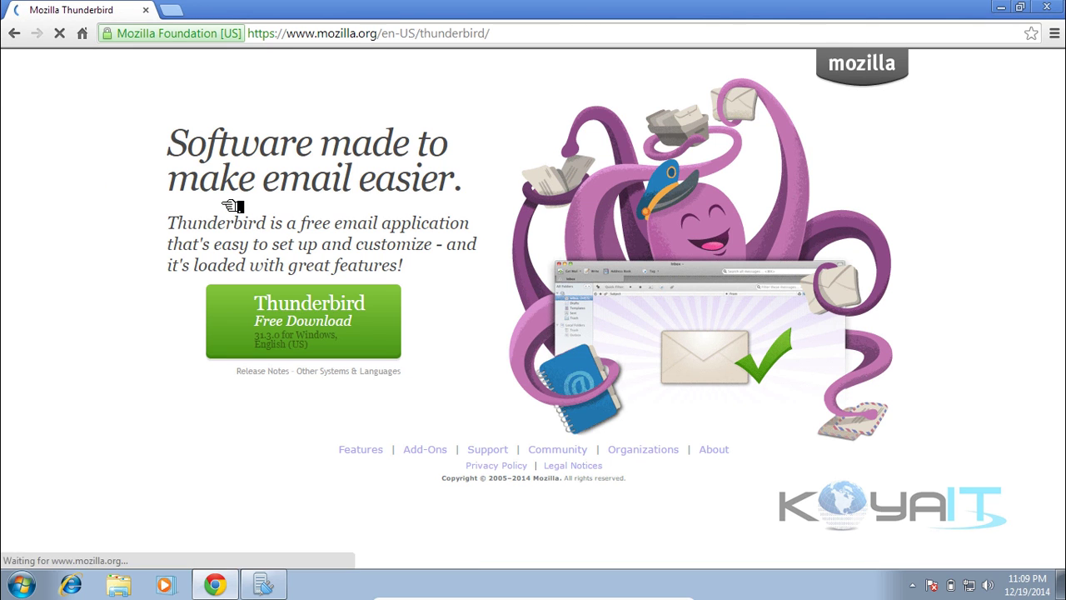
{"action": "left_click", "coordinate": [369, 341]}
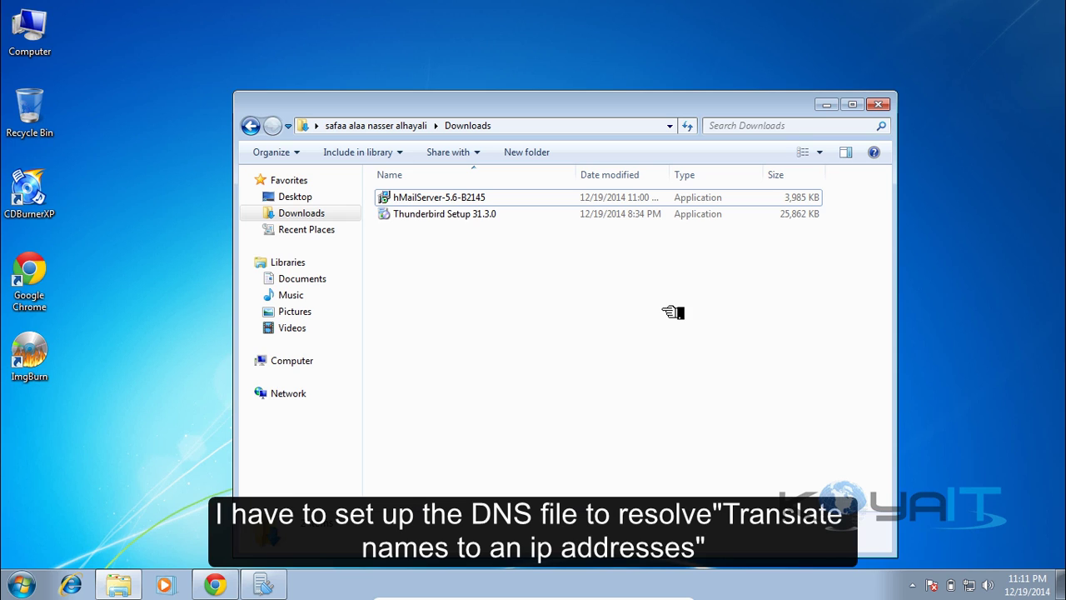
Launch Command Prompt (cmd) with administrator rights
{"action": "key", "text": "super"}
{"action": "type", "text": "cmd"}
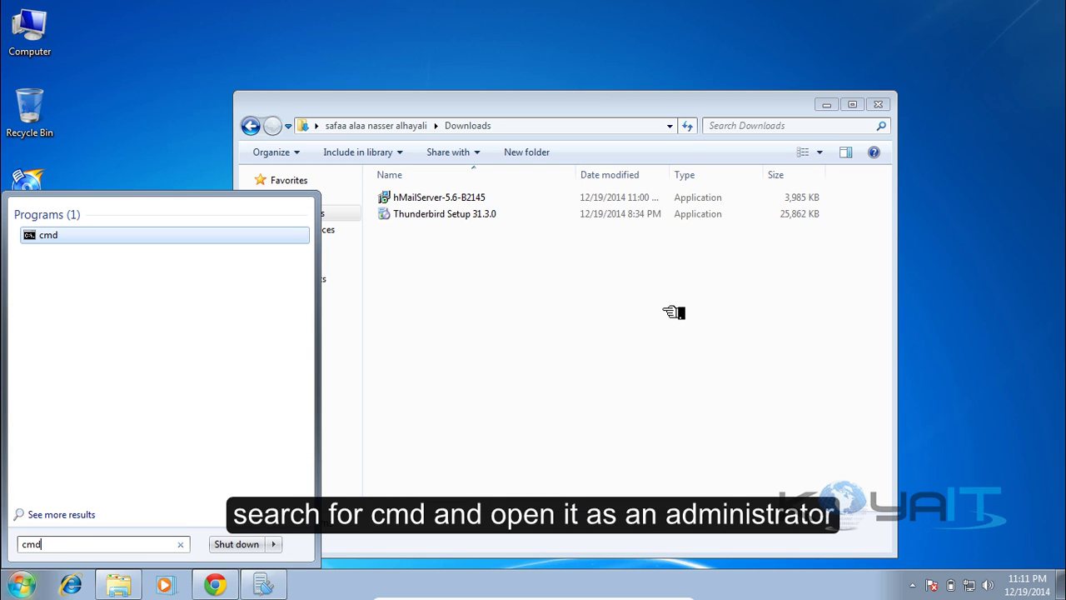
{"action": "key", "text": "Menu"}
{"action": "key", "text": "Down"}
{"action": "key", "text": "Return"}
{"action": "key", "text": "Return"}
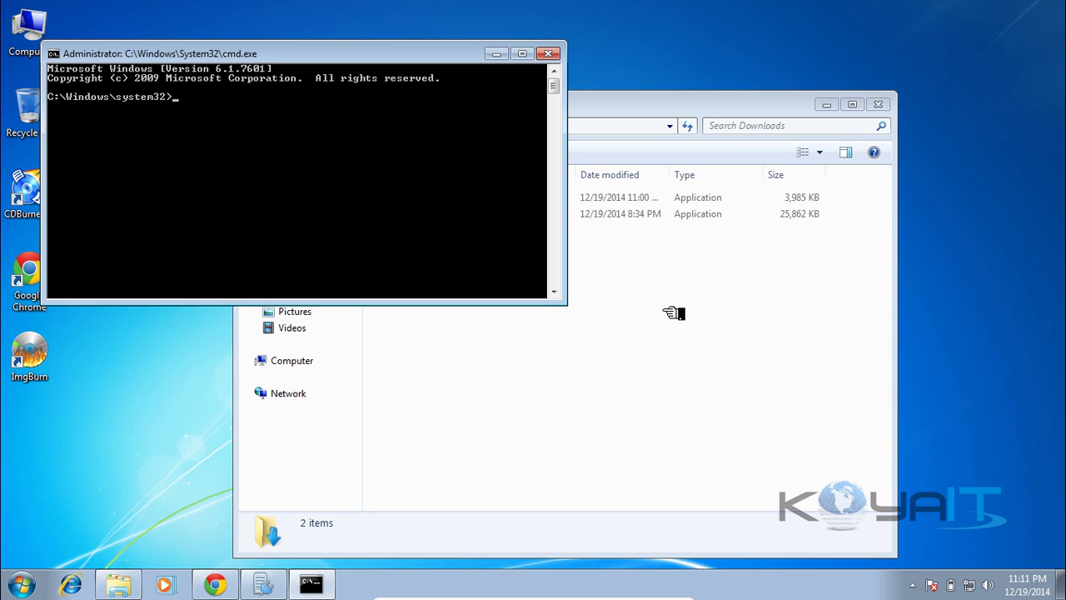
Change into drivers/etc and open the hosts file with notepad hosts
{"action": "type", "text": "cd drivers/e"}
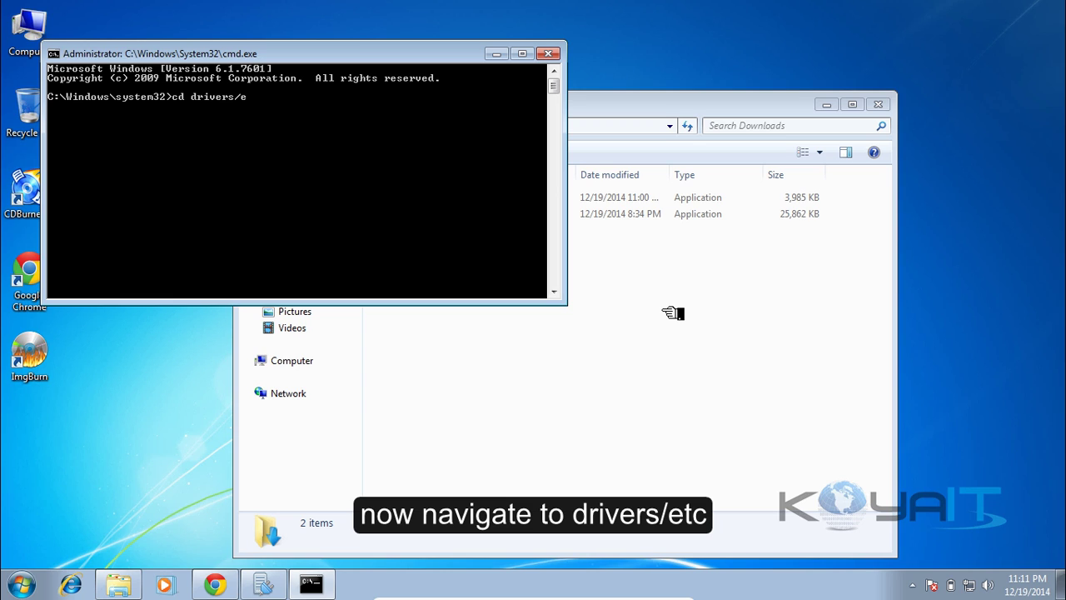
{"action": "type", "text": "tc"}
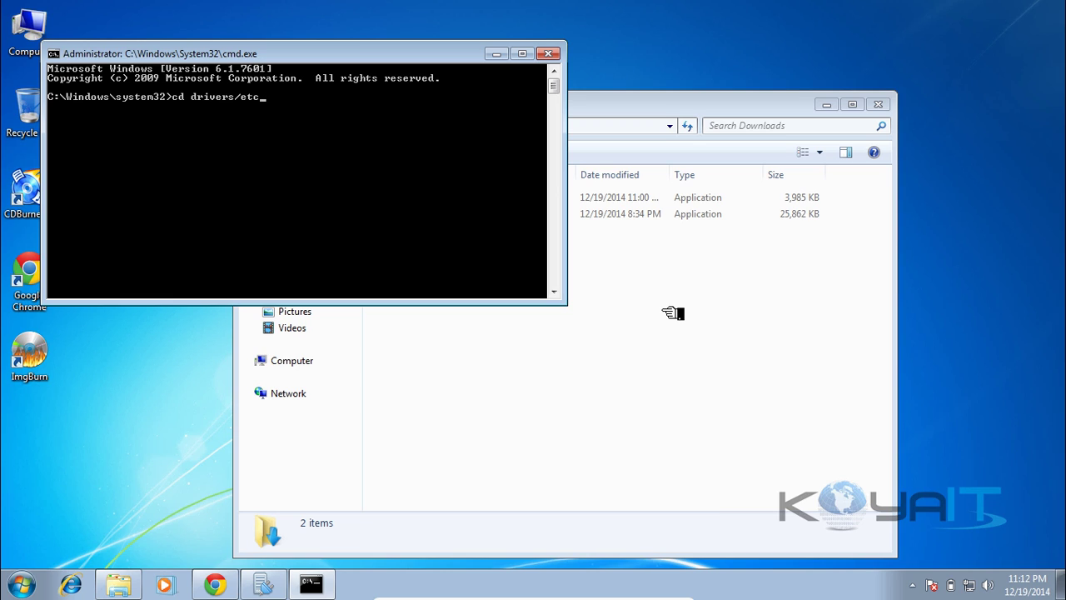
{"action": "key", "text": "Return"}
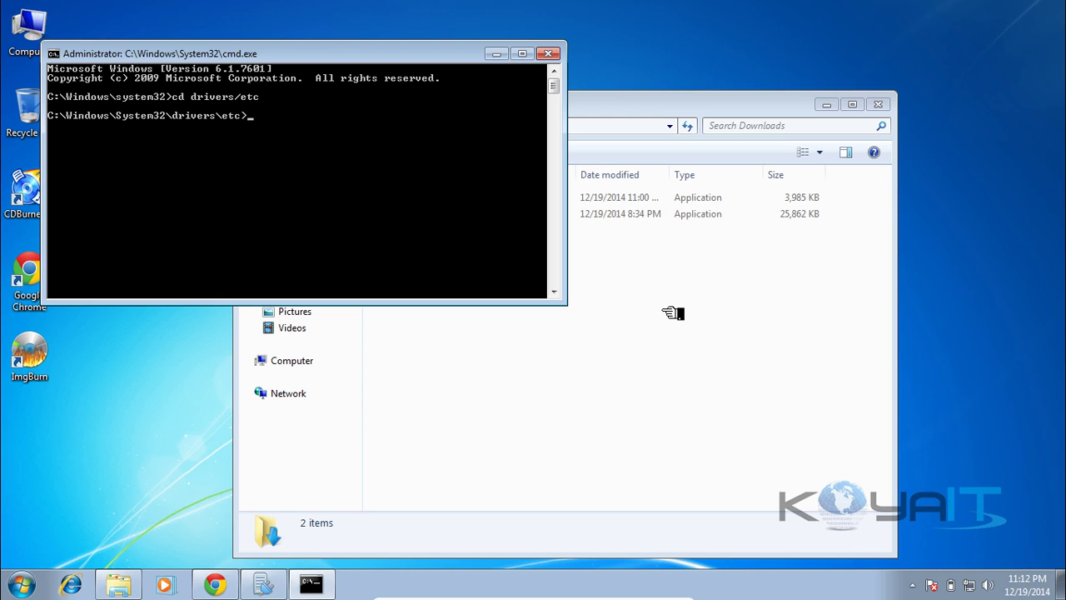
{"action": "type", "text": "notepad"}
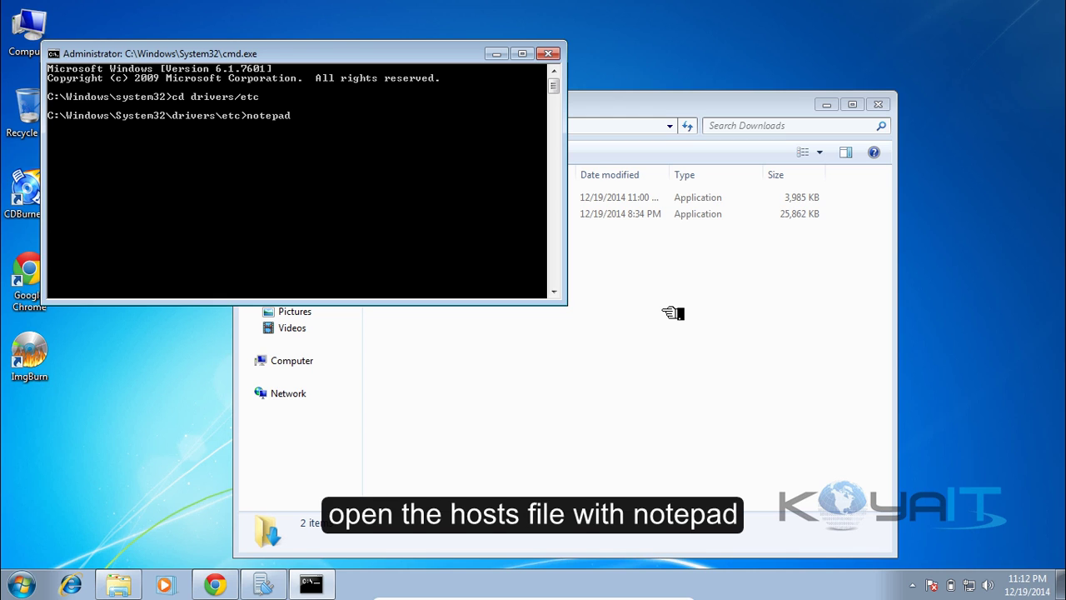
{"action": "type", "text": " hosts"}
{"action": "key", "text": "Return"}
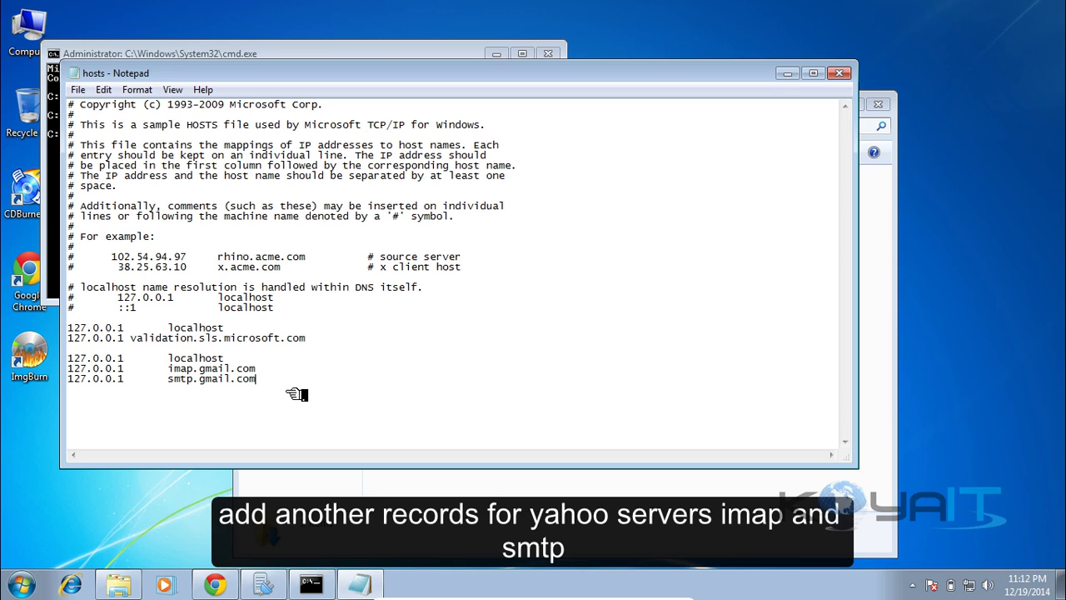
Duplicate the two gmail lines and change them to imap.yahoo.com and smtp.yahoo.com at 127.0.0.1
{"action": "left_click_drag", "start_coordinate": [275, 395], "coordinate": [67, 375]}
{"action": "key", "text": "ctrl+c"}
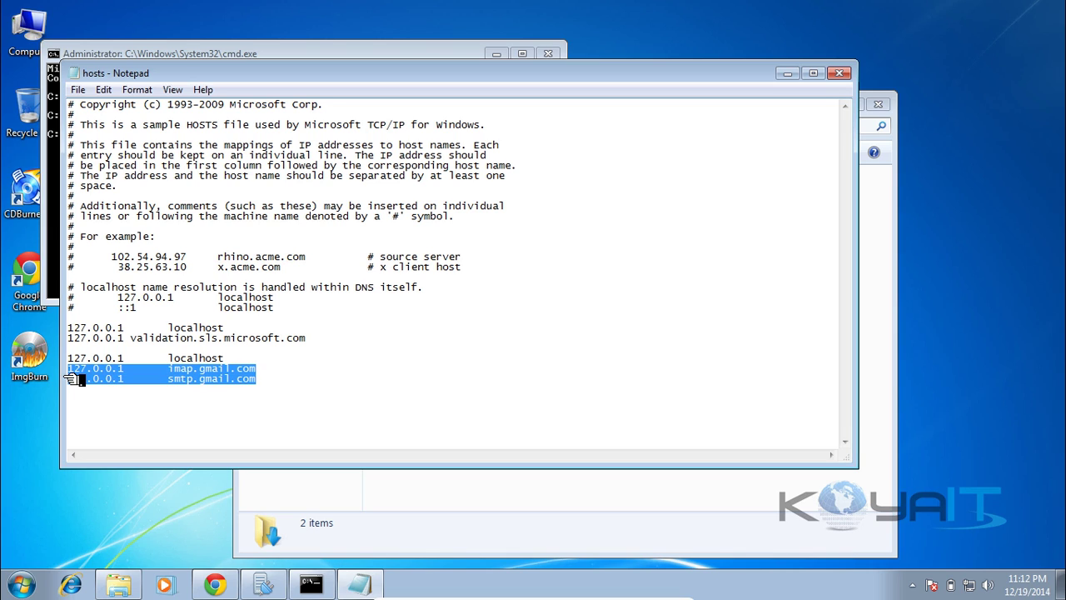
{"action": "left_click", "coordinate": [282, 397]}
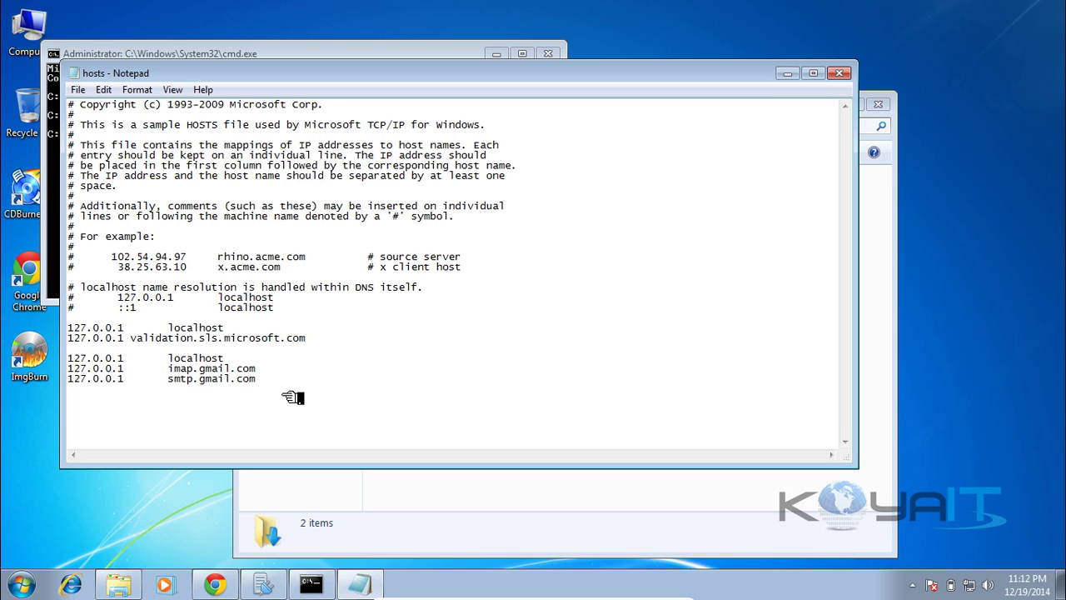
{"action": "key", "text": "ctrl+v"}
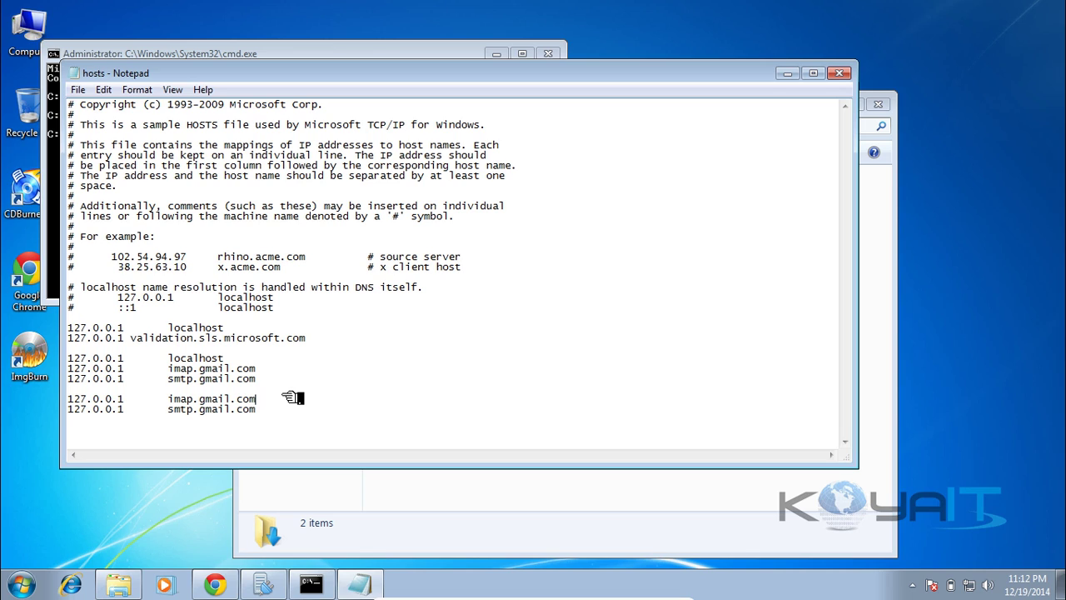
{"action": "key", "text": "BackSpace"}
{"action": "key", "text": "BackSpace"}
{"action": "key", "text": "BackSpace"}
{"action": "key", "text": "BackSpace"}
{"action": "key", "text": "BackSpace"}
{"action": "type", "text": "yahoo"}
{"action": "key", "text": "BackSpace"}
{"action": "key", "text": "BackSpace"}
{"action": "key", "text": "BackSpace"}
{"action": "key", "text": "BackSpace"}
{"action": "key", "text": "BackSpace"}
{"action": "type", "text": "yahoo"}
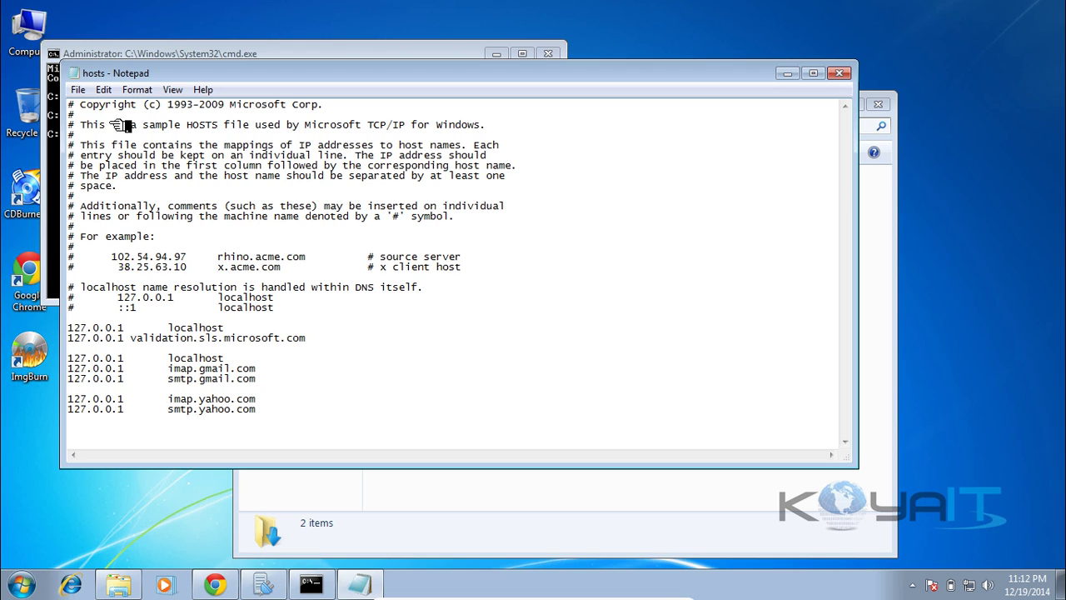
Save the hosts file and close Notepad
{"action": "left_click", "coordinate": [78, 90]}
{"action": "left_click", "coordinate": [118, 144]}
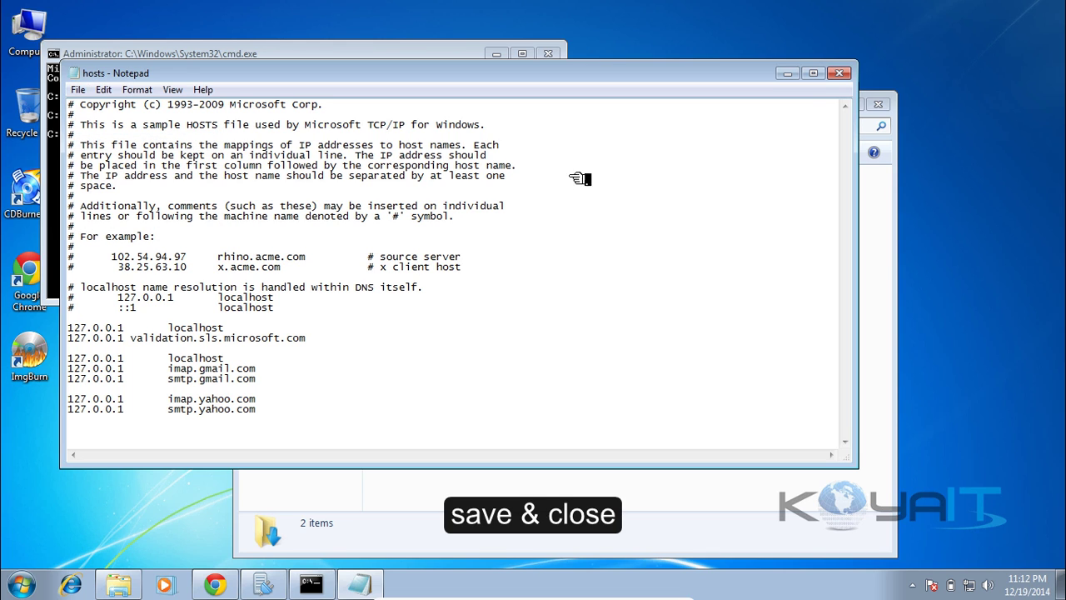
{"action": "left_click", "coordinate": [840, 74]}
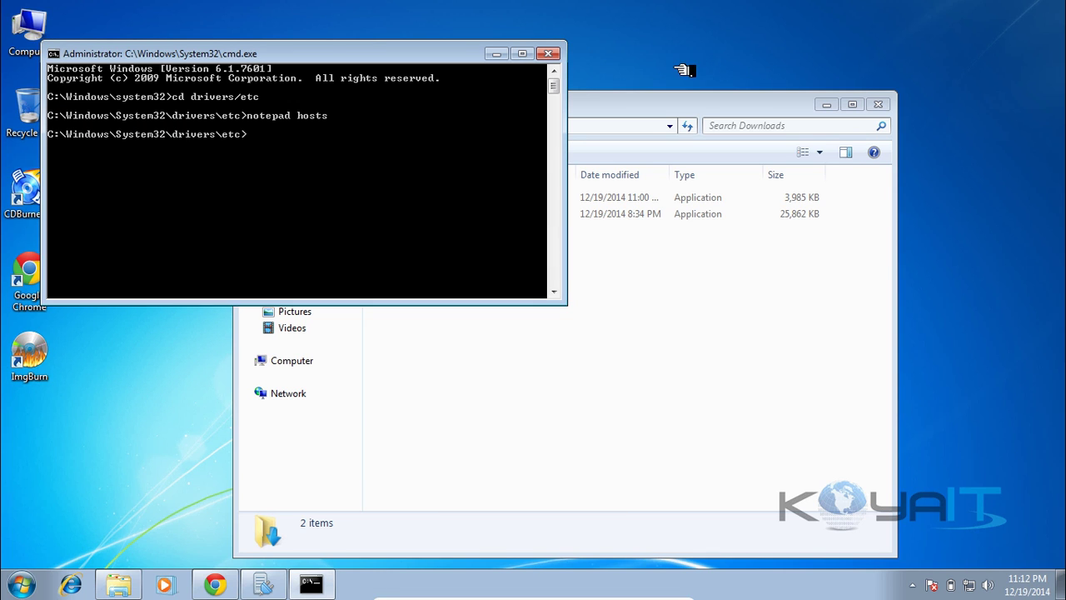
Close Command Prompt and run the Thunderbird Setup 31.3.0 installer from Downloads
{"action": "left_click", "coordinate": [553, 57]}
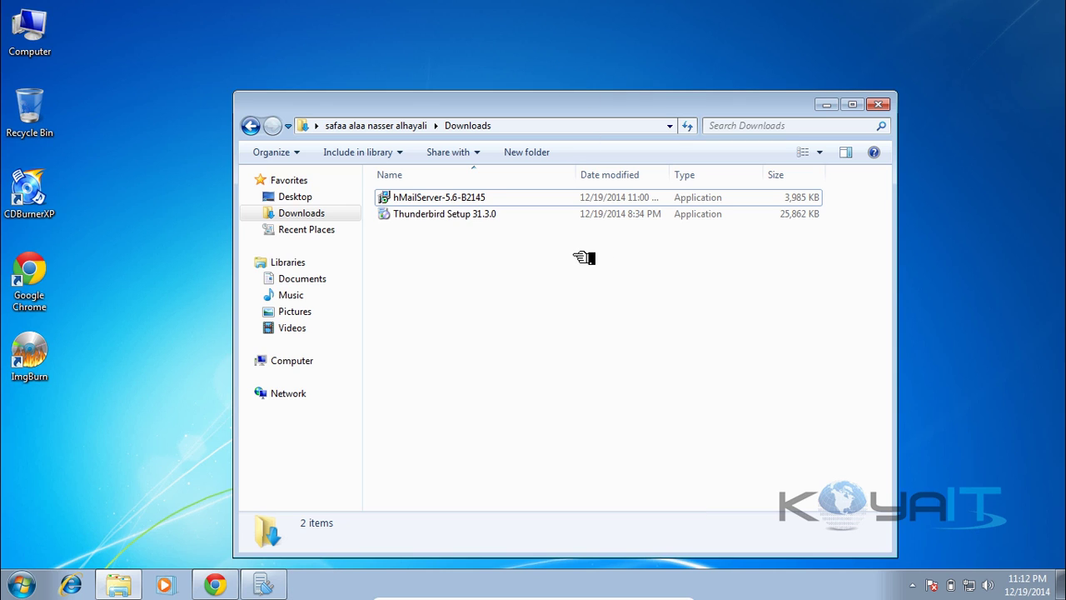
{"action": "left_click", "coordinate": [573, 220]}
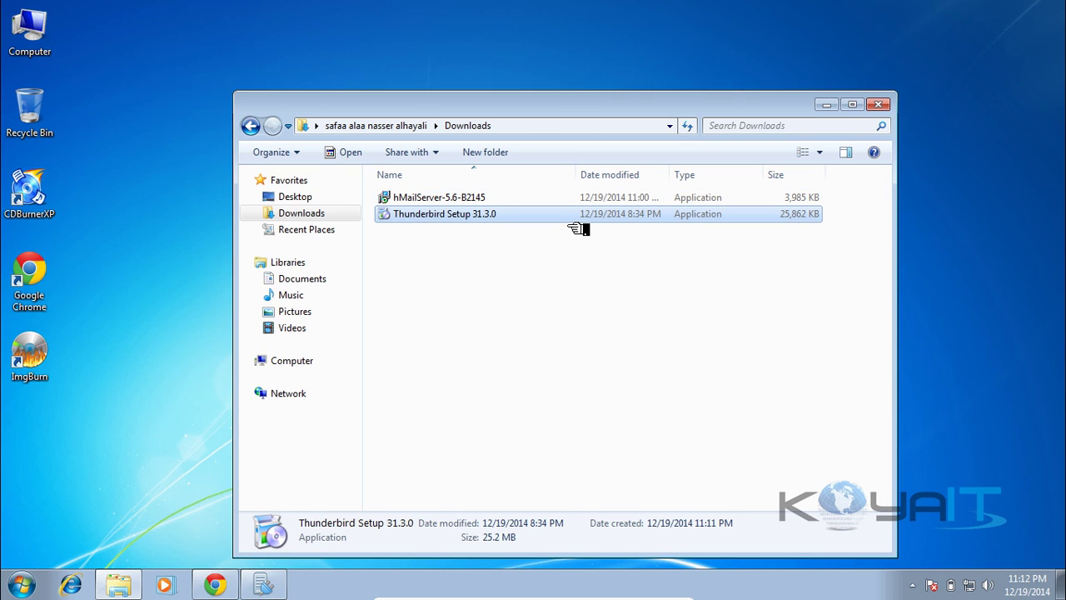
{"action": "right_click", "coordinate": [575, 228]}
{"action": "left_click", "coordinate": [593, 229]}
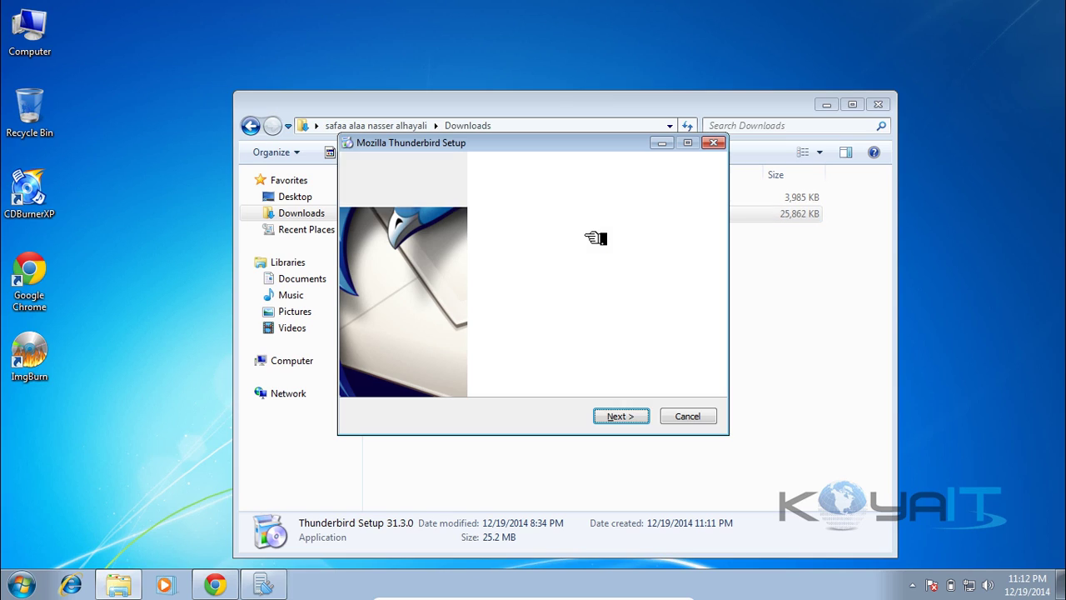
Install Thunderbird with the Standard setup type, keeping it as the default mail application
{"action": "left_click", "coordinate": [620, 417]}
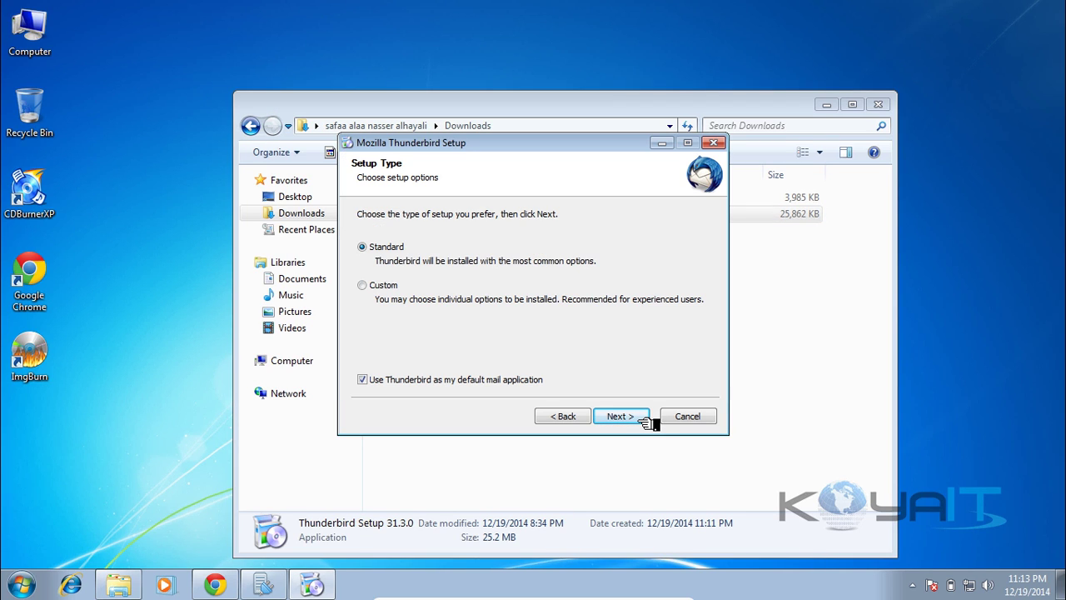
{"action": "left_click", "coordinate": [646, 421]}
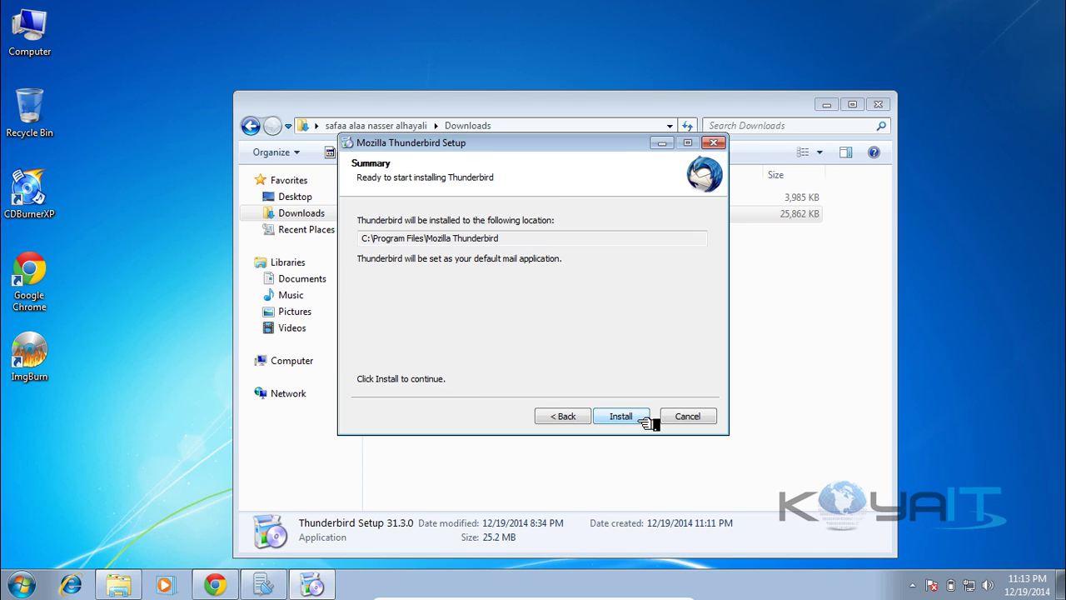
{"action": "left_click", "coordinate": [646, 419]}
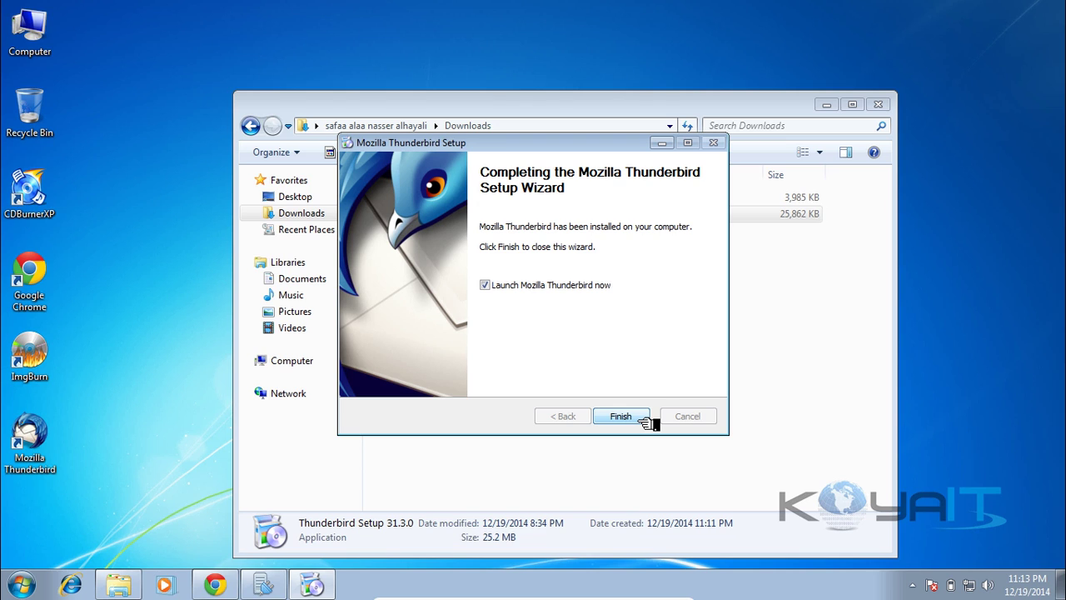
Finish setup to launch Thunderbird, clear away the Downloads folder, and set Thunderbird as default e-mail client
{"action": "left_click", "coordinate": [622, 416]}
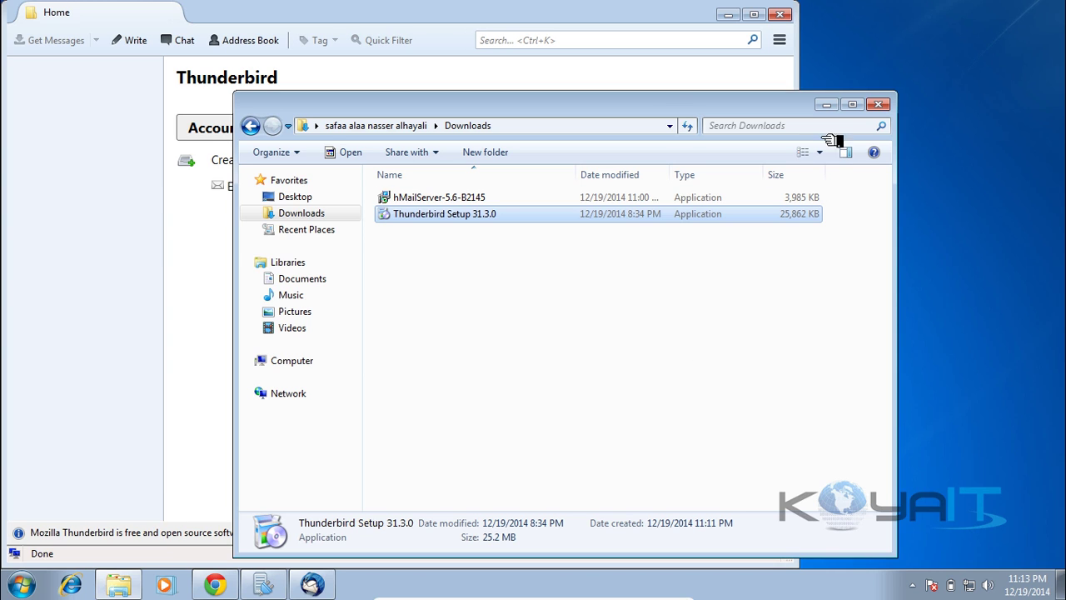
{"action": "left_click", "coordinate": [827, 106]}
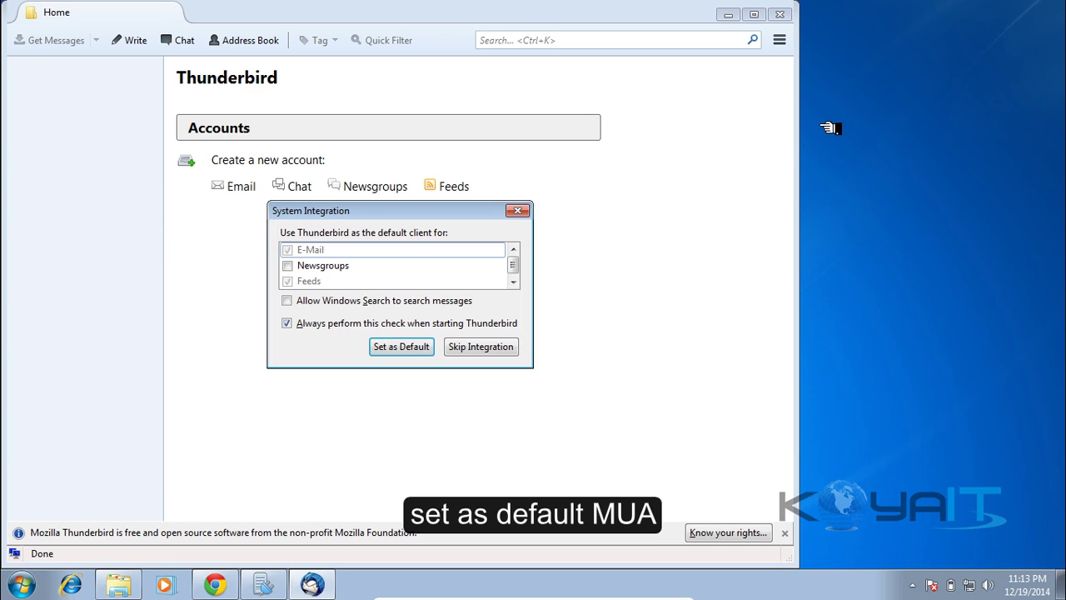
{"action": "left_click", "coordinate": [402, 346]}
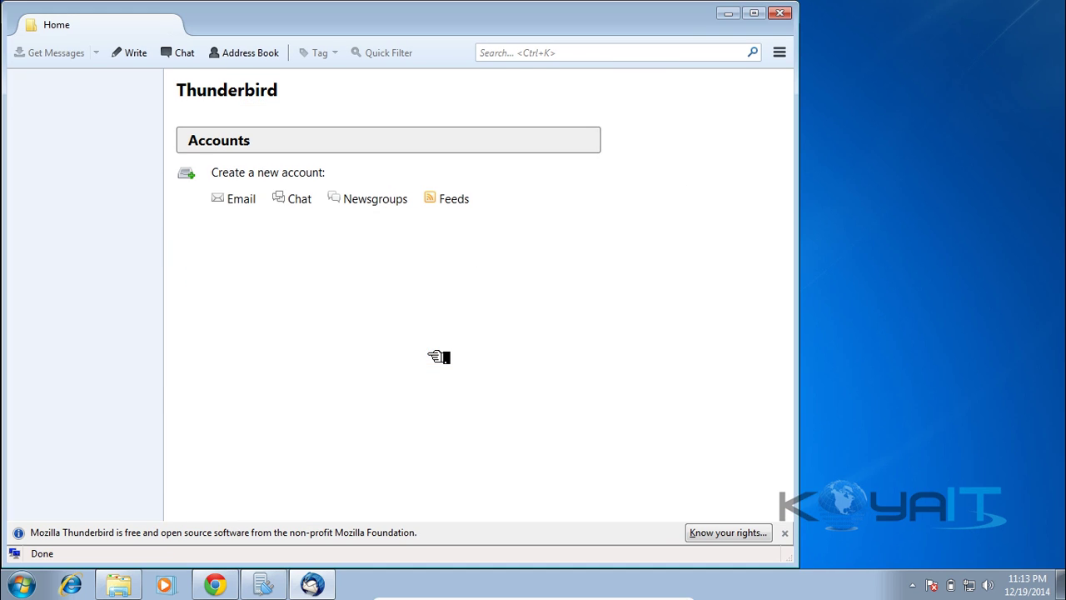
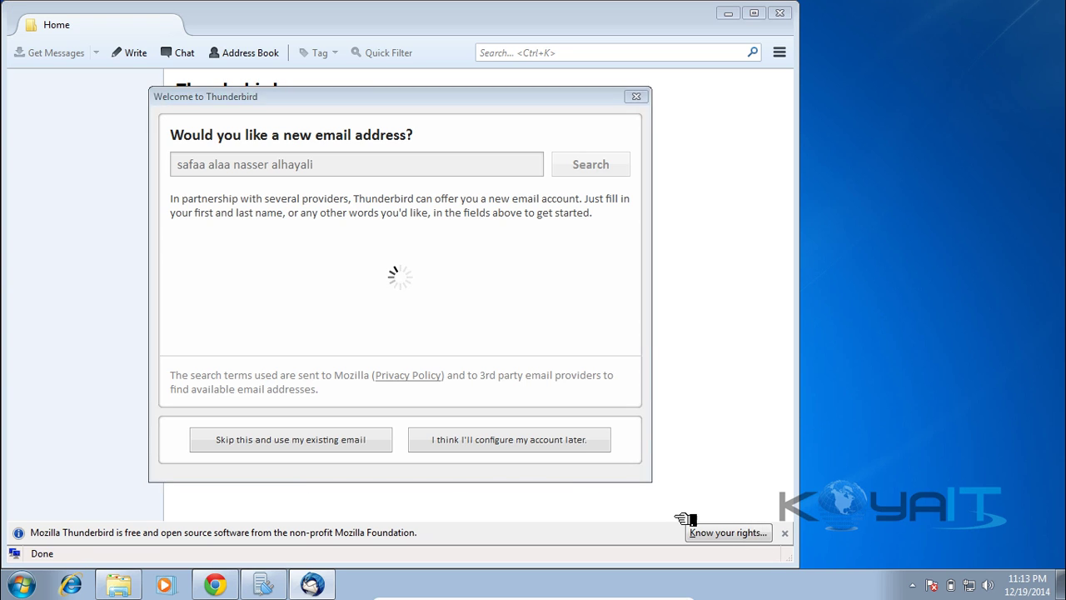
Use an existing account: enter the name, Gmail address and password, then choose manual server configuration
{"action": "left_click", "coordinate": [366, 448]}
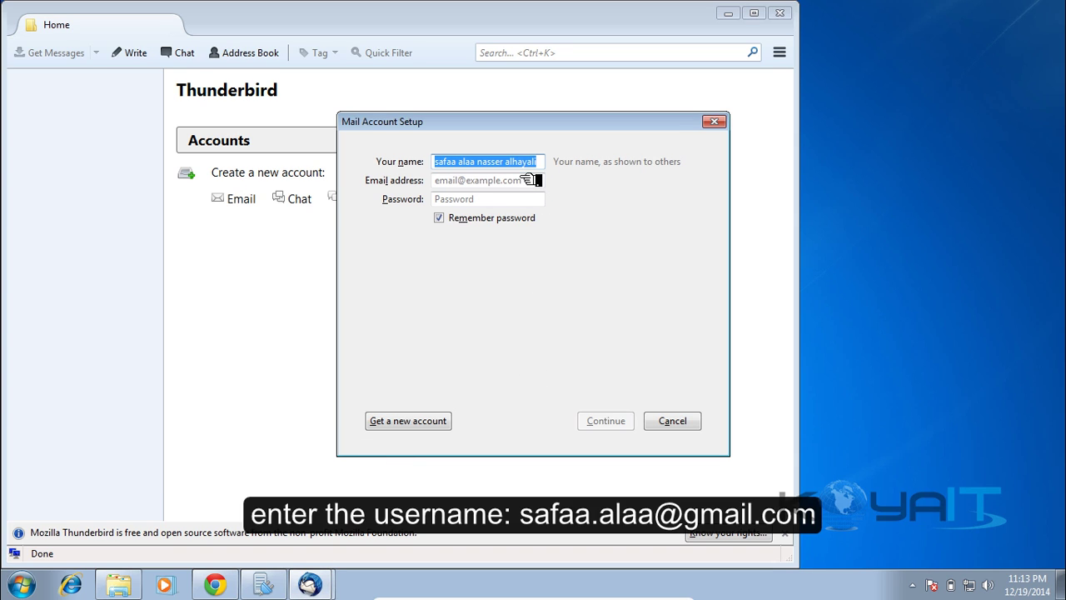
{"action": "key", "text": "Tab"}
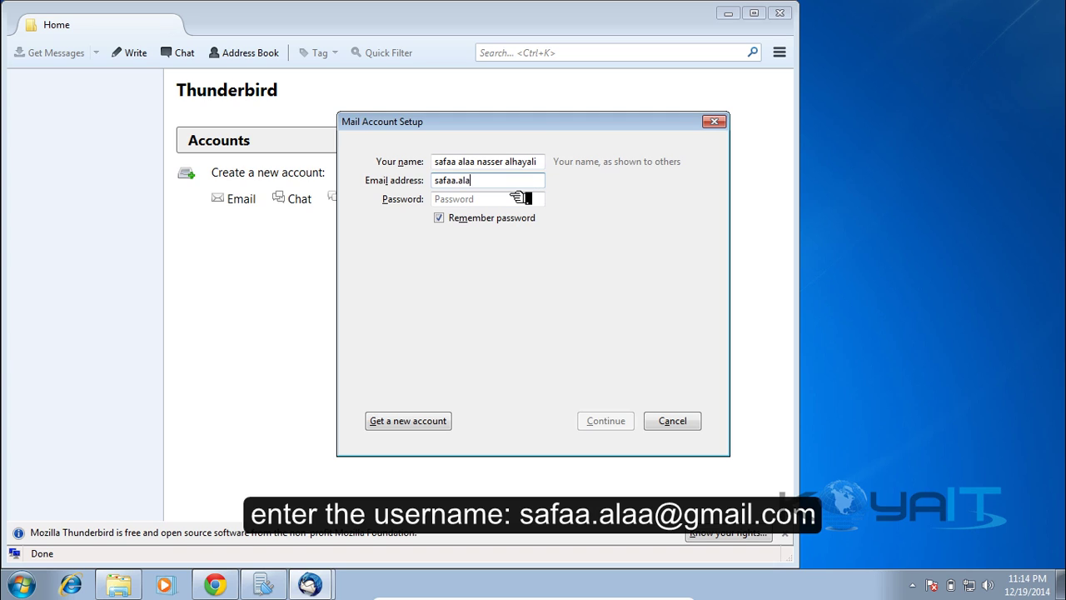
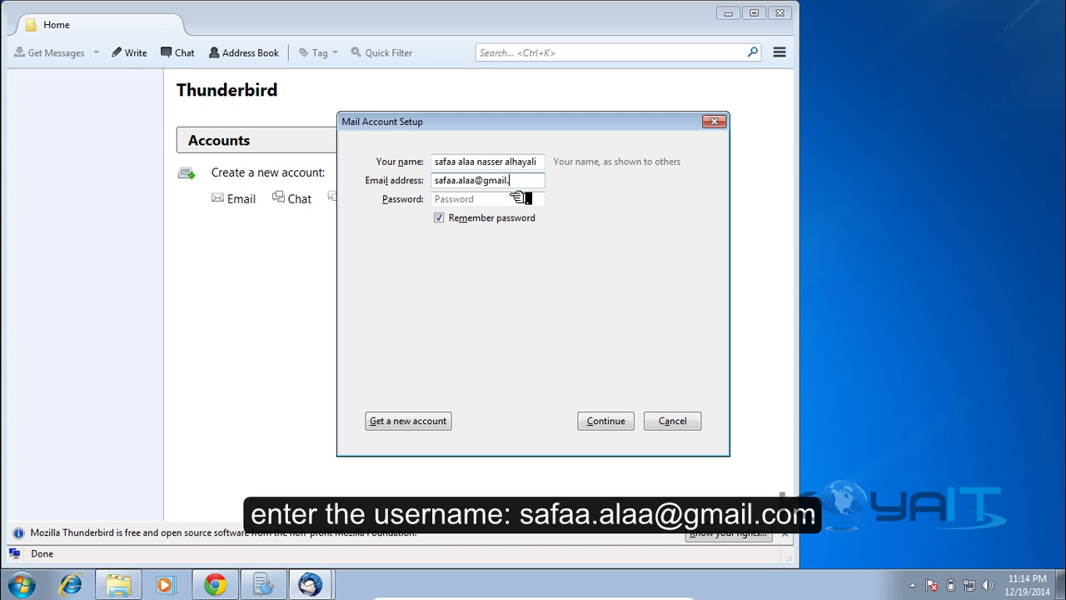
{"action": "key", "text": "Tab"}
{"action": "type", "text": "s"}
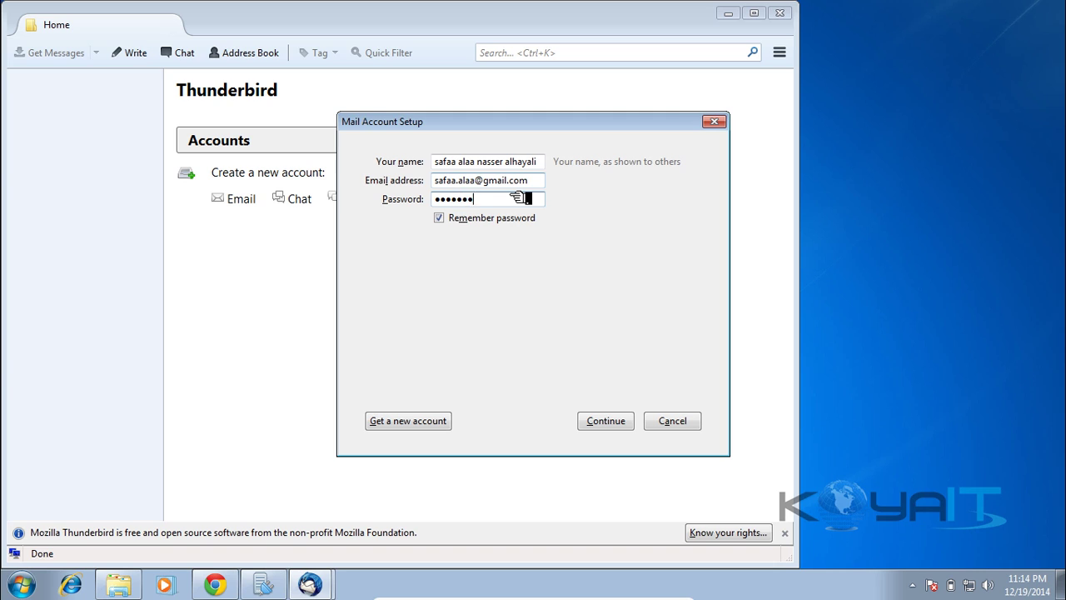
{"action": "left_click", "coordinate": [642, 434]}
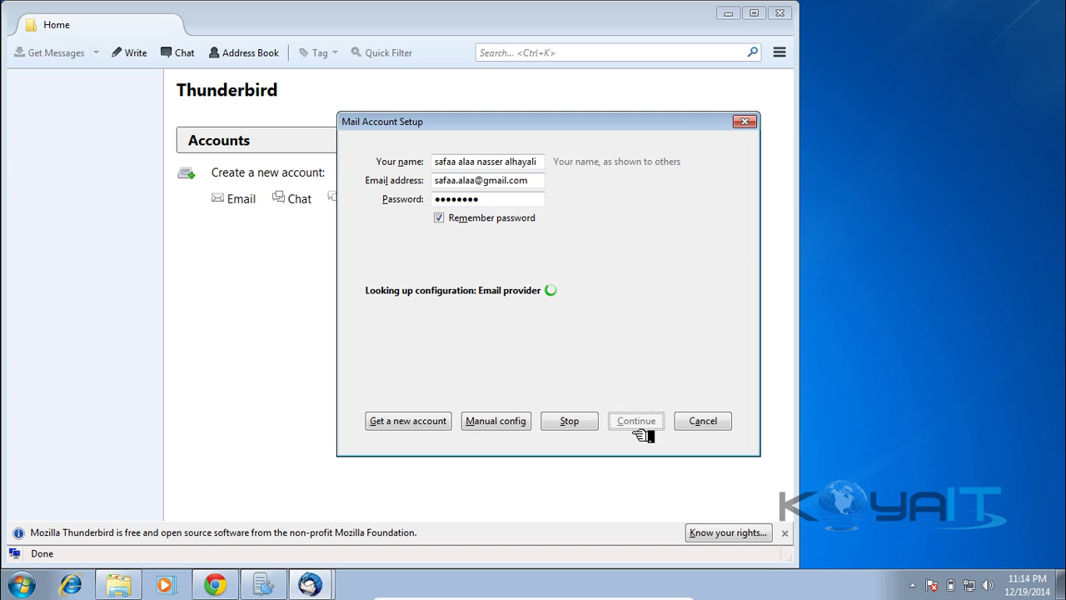
{"action": "left_click", "coordinate": [517, 431]}
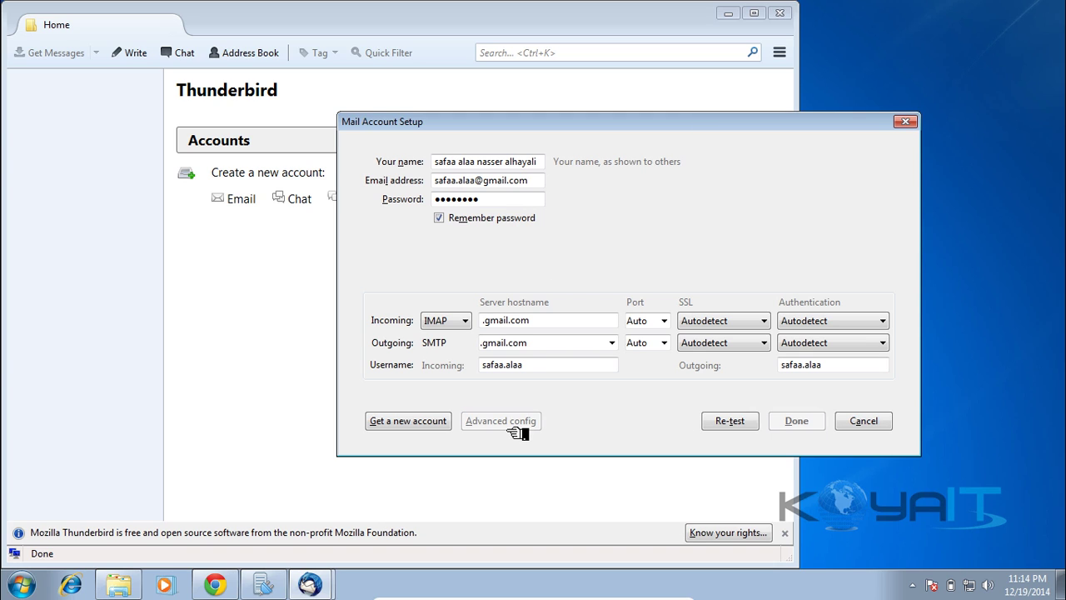
Set the incoming server to imap.gmail.com on port 143
{"action": "left_click", "coordinate": [490, 326]}
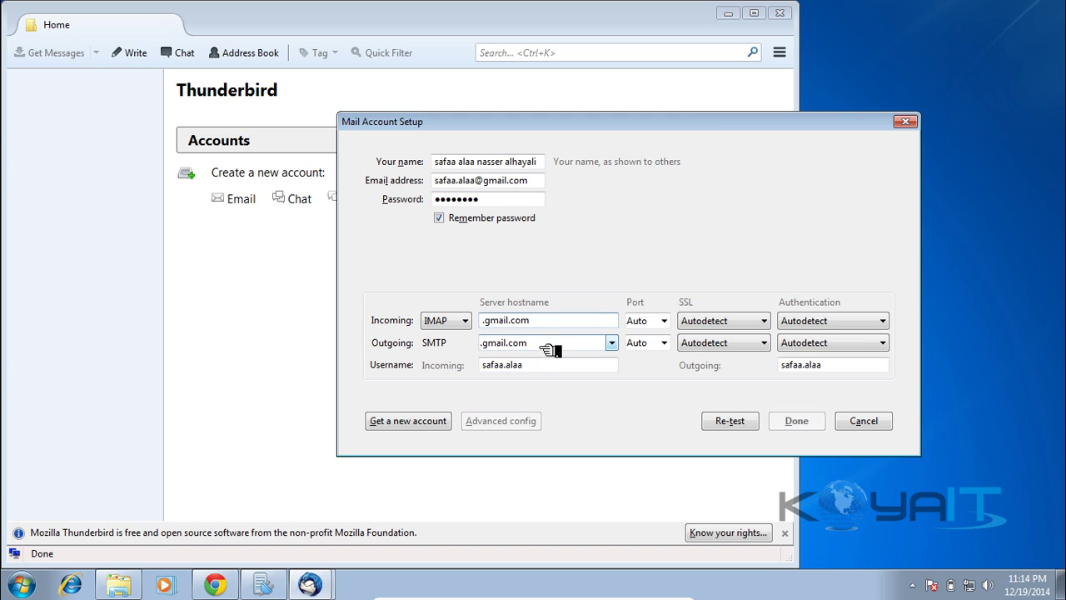
{"action": "type", "text": "imap"}
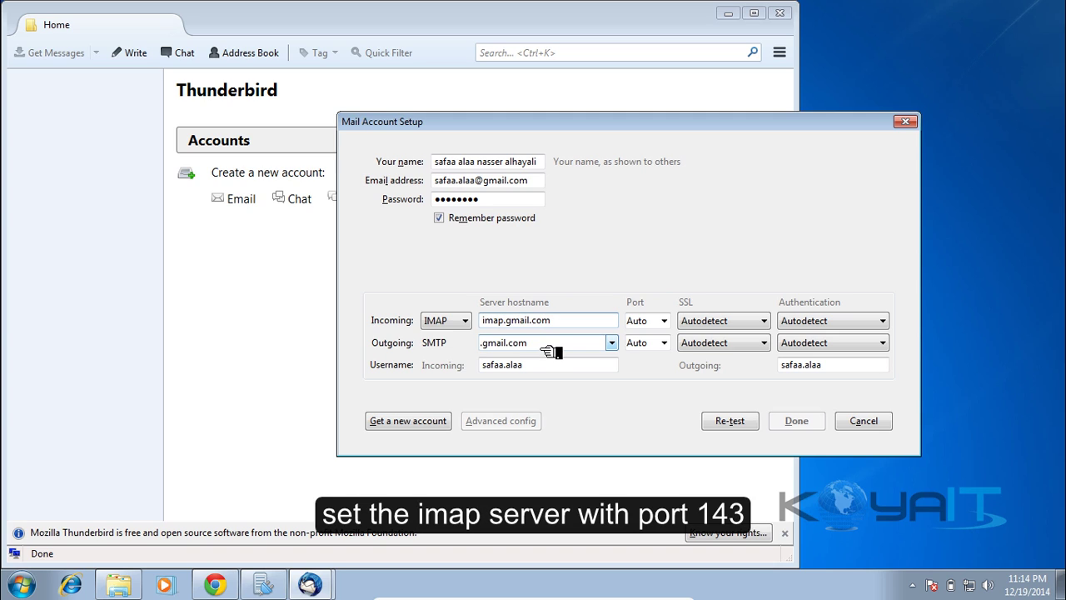
{"action": "left_click", "coordinate": [661, 323]}
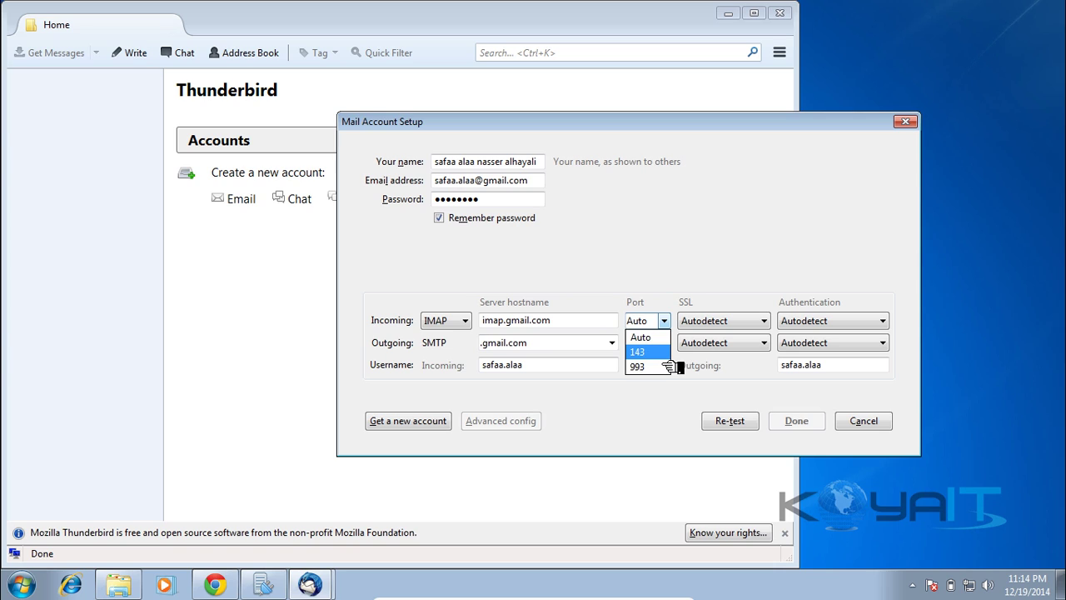
{"action": "left_click", "coordinate": [666, 360]}
Set the outgoing server to smtp.gmail.com on port 25 and re-test the settings
{"action": "left_click", "coordinate": [483, 342]}
{"action": "type", "text": "smtp"}
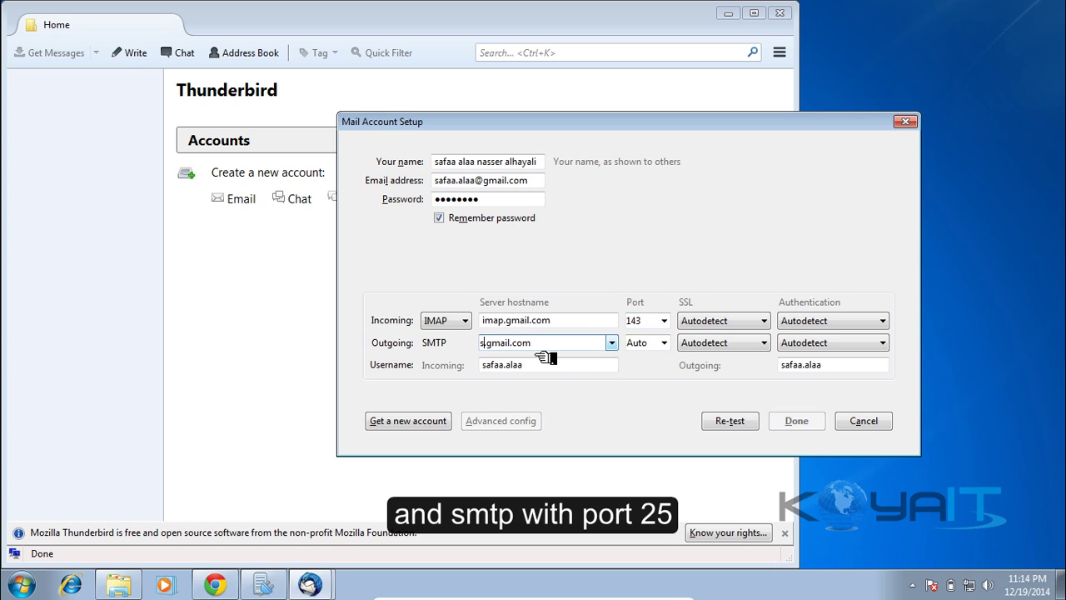
{"action": "left_click", "coordinate": [663, 343]}
{"action": "left_click", "coordinate": [667, 390]}
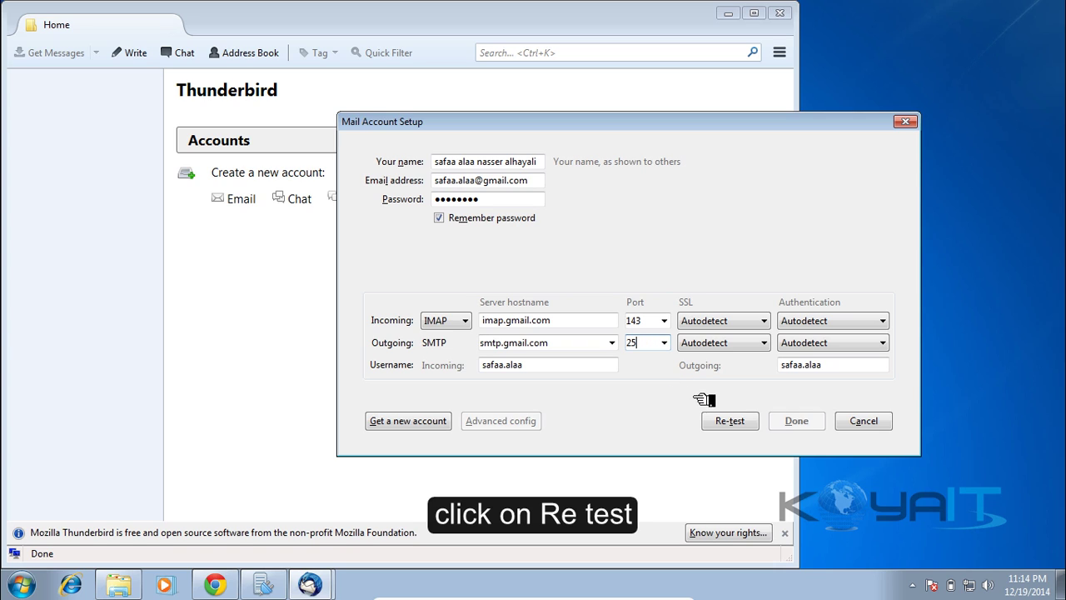
{"action": "left_click", "coordinate": [754, 426]}
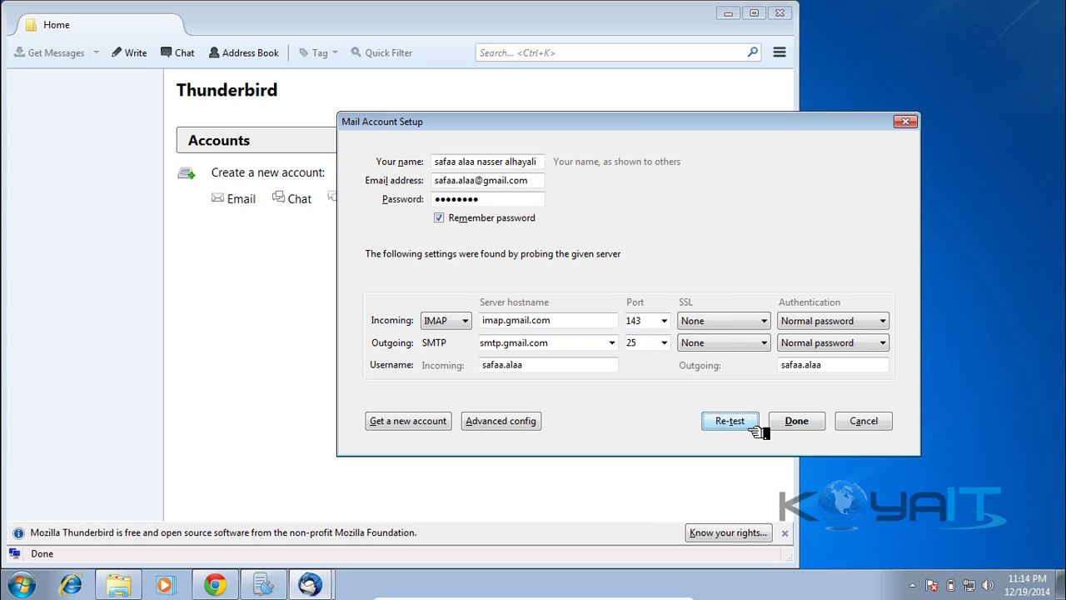
{"action": "left_click", "coordinate": [796, 426]}
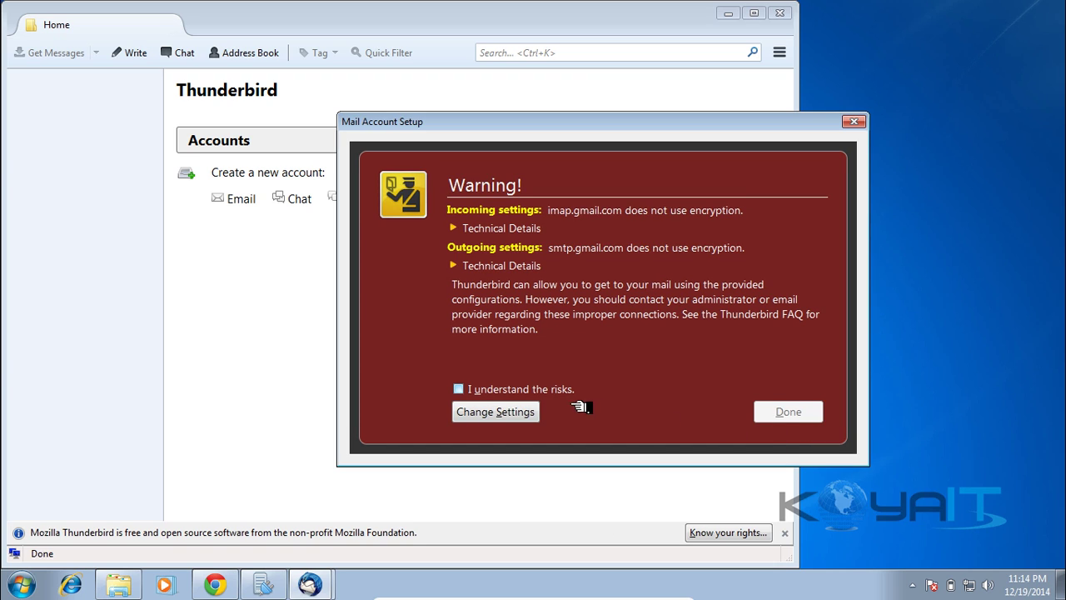
Accept the unencrypted-connection risk to create the Gmail account, view its empty Inbox, then switch to Chrome
{"action": "left_click", "coordinate": [466, 392]}
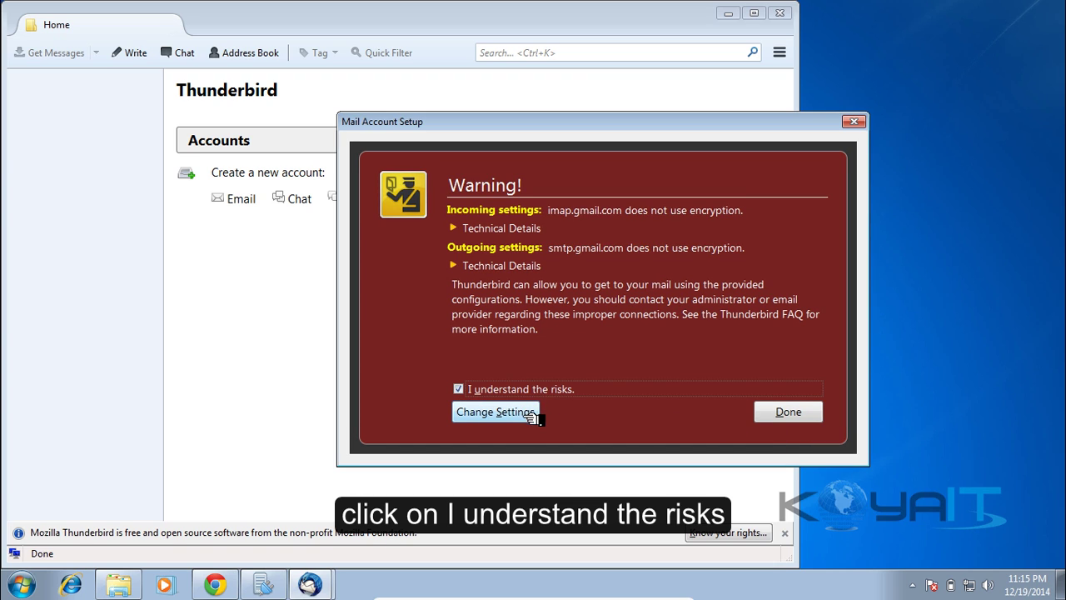
{"action": "left_click", "coordinate": [802, 418]}
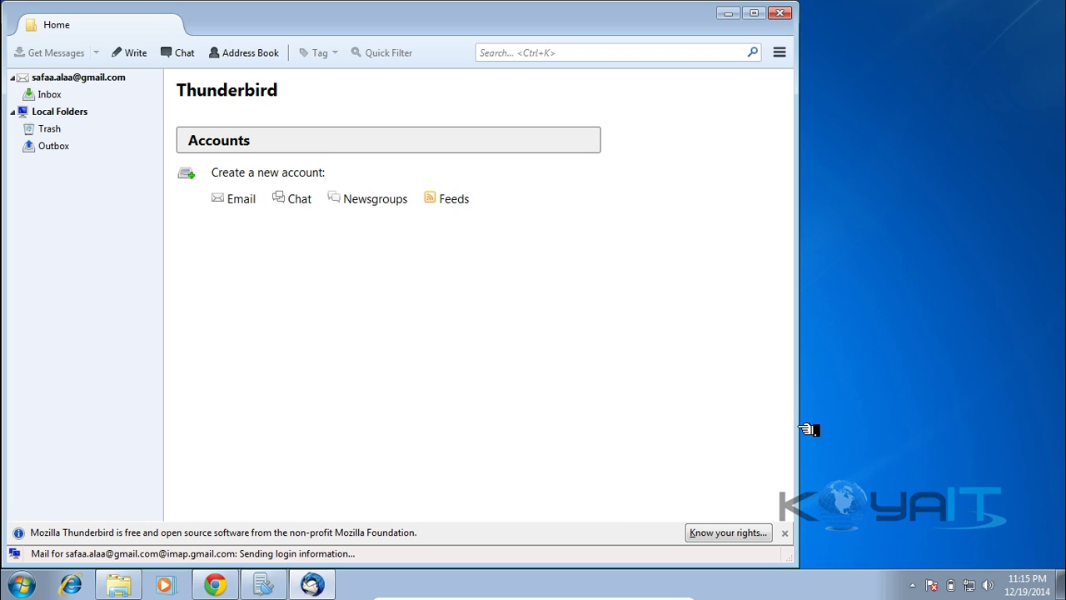
{"action": "left_click", "coordinate": [96, 77]}
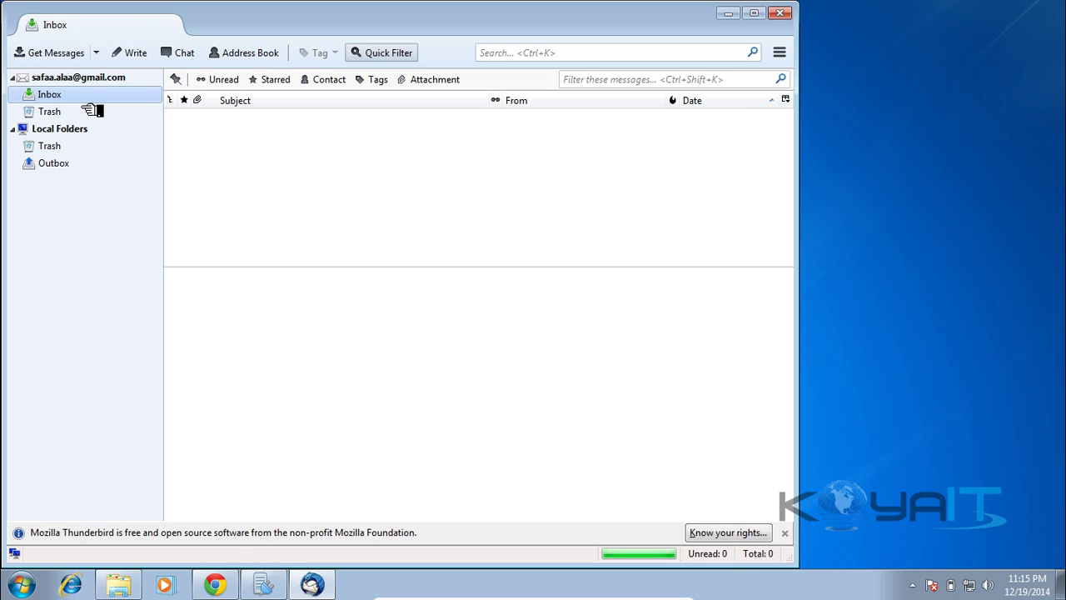
{"action": "left_click", "coordinate": [223, 585]}
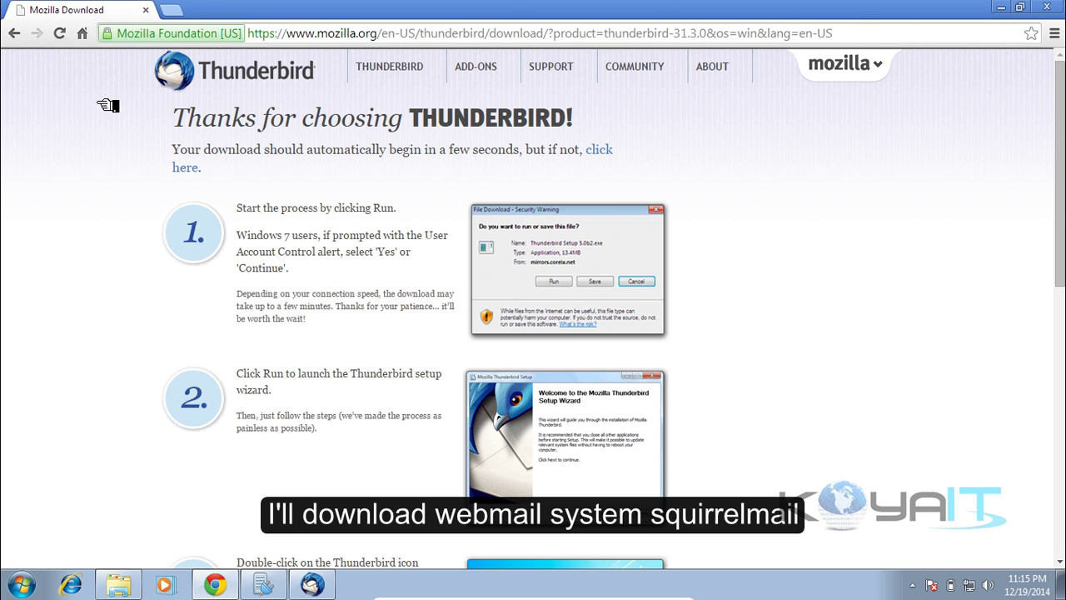
Search Google for squirrelmail and open the official squirrelmail.org website
{"action": "left_click", "coordinate": [82, 35]}
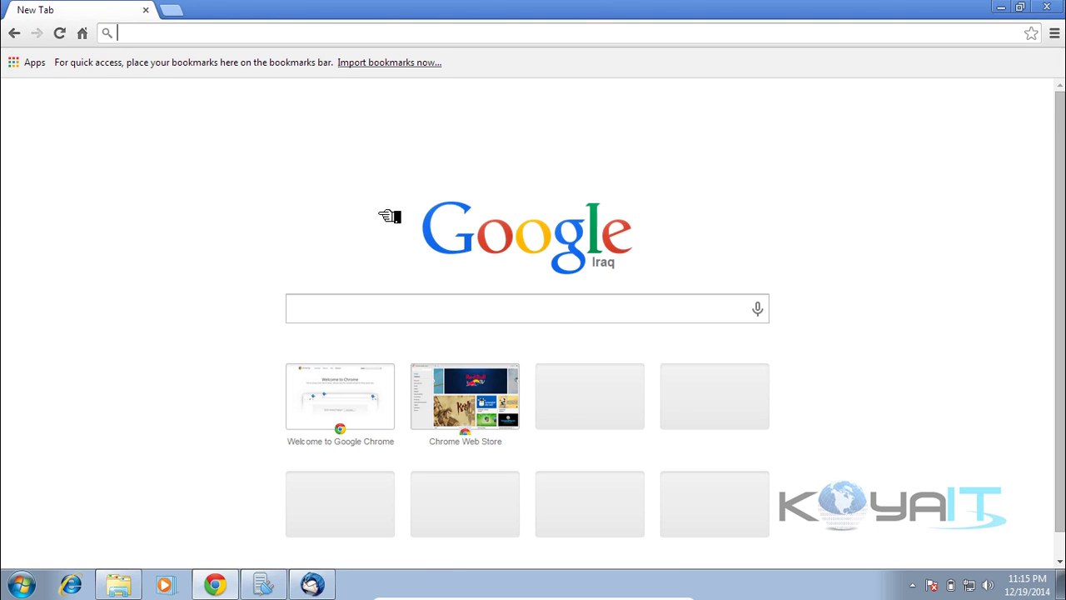
{"action": "left_click", "coordinate": [543, 320]}
{"action": "type", "text": "squirrelsmail"}
{"action": "key", "text": "Return"}
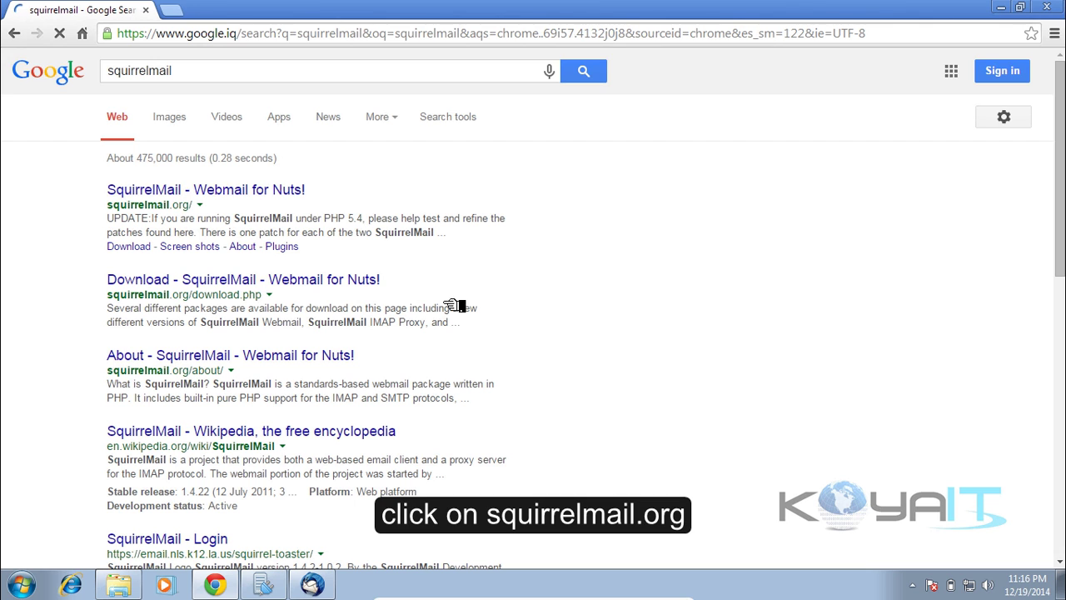
{"action": "left_click", "coordinate": [293, 206]}
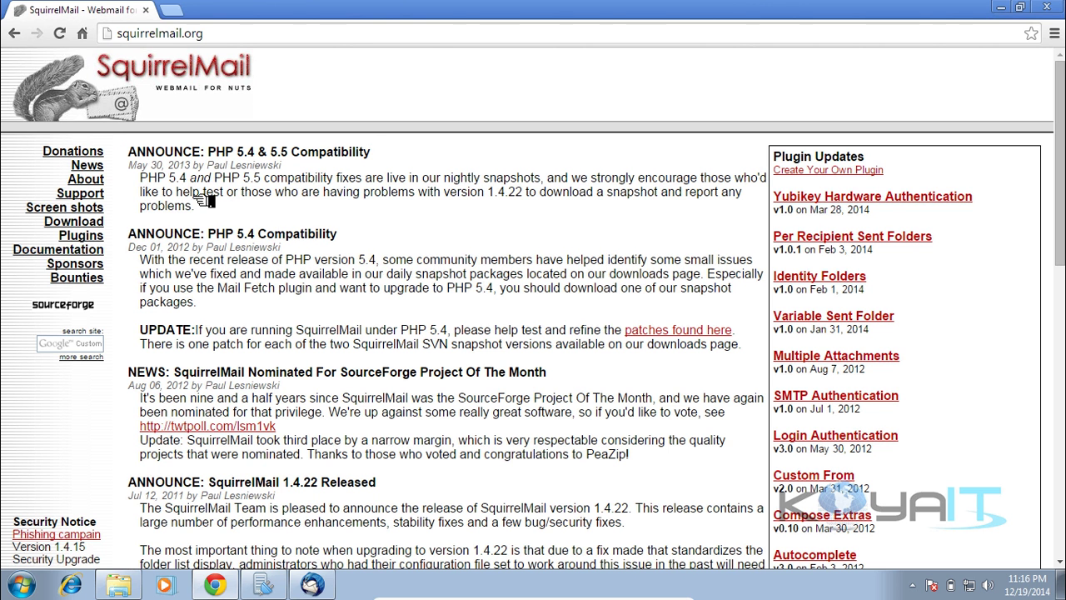
Download squirrelmail-webmail-1.4.22.zip from the SquirrelMail downloads page
{"action": "left_click", "coordinate": [99, 230]}
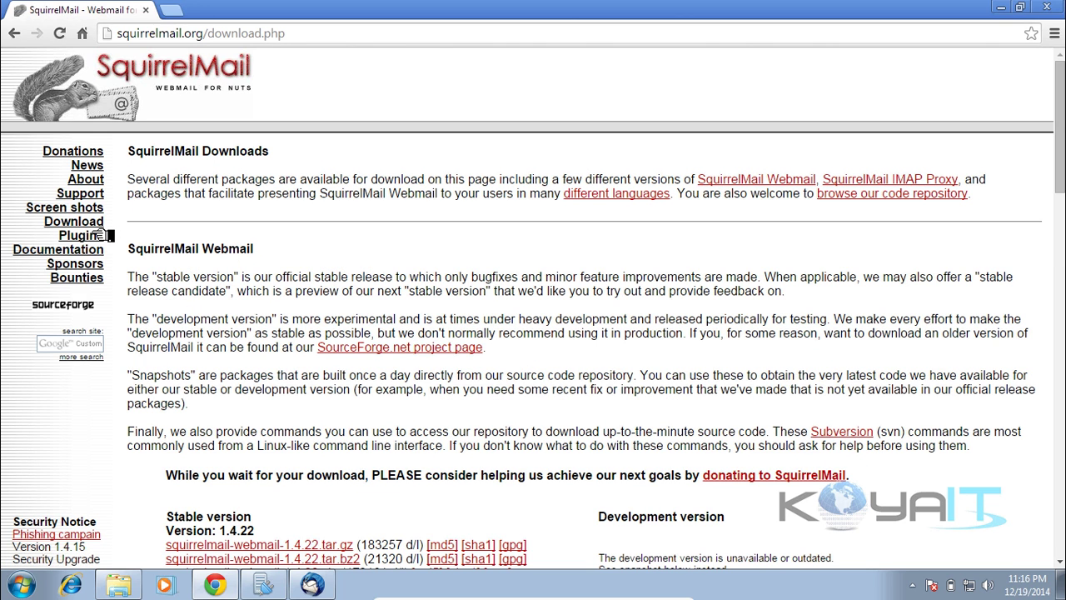
{"action": "scroll", "coordinate": [358, 410], "scroll_direction": "down", "scroll_amount": 2}
{"action": "scroll", "coordinate": [360, 410], "scroll_direction": "down", "scroll_amount": 1}
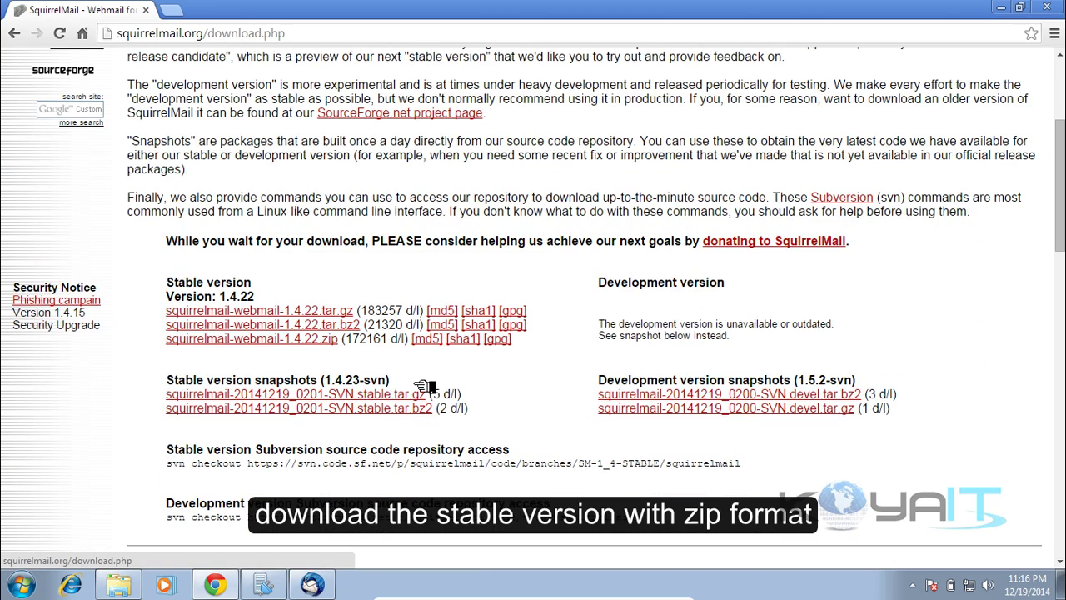
{"action": "left_click", "coordinate": [335, 343]}
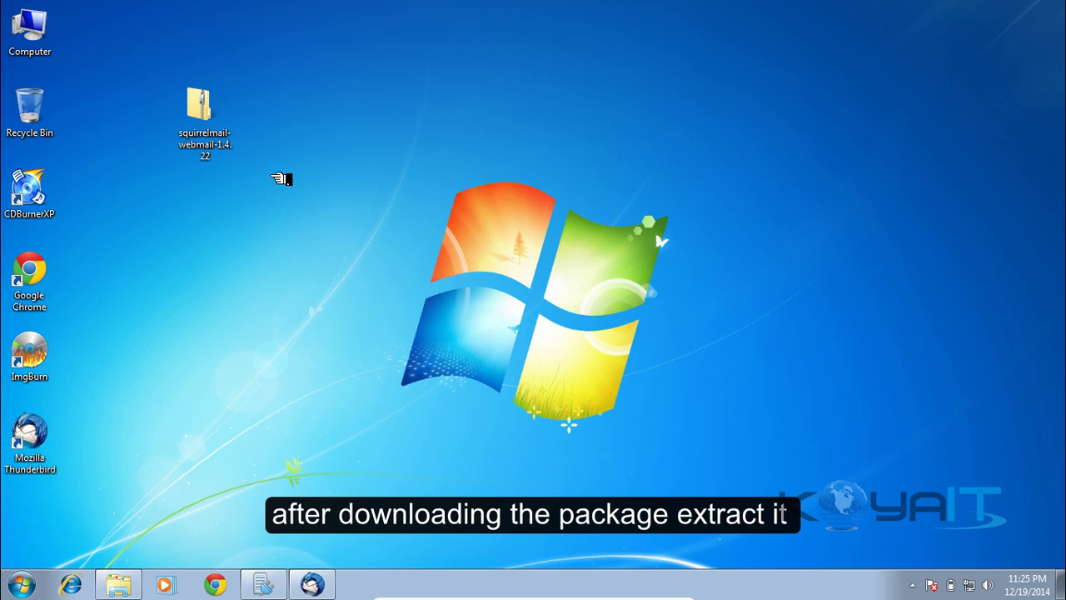
Extract the SquirrelMail zip to the desktop and open the squirrelmail-webmail-1.4.22 folder
{"action": "right_click", "coordinate": [219, 119]}
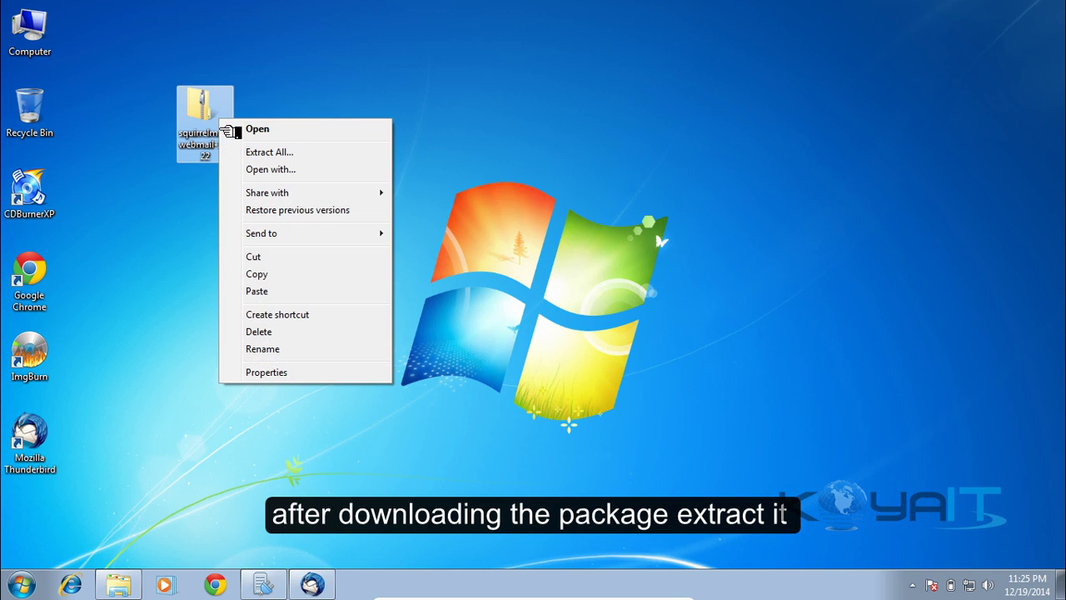
{"action": "left_click", "coordinate": [300, 158]}
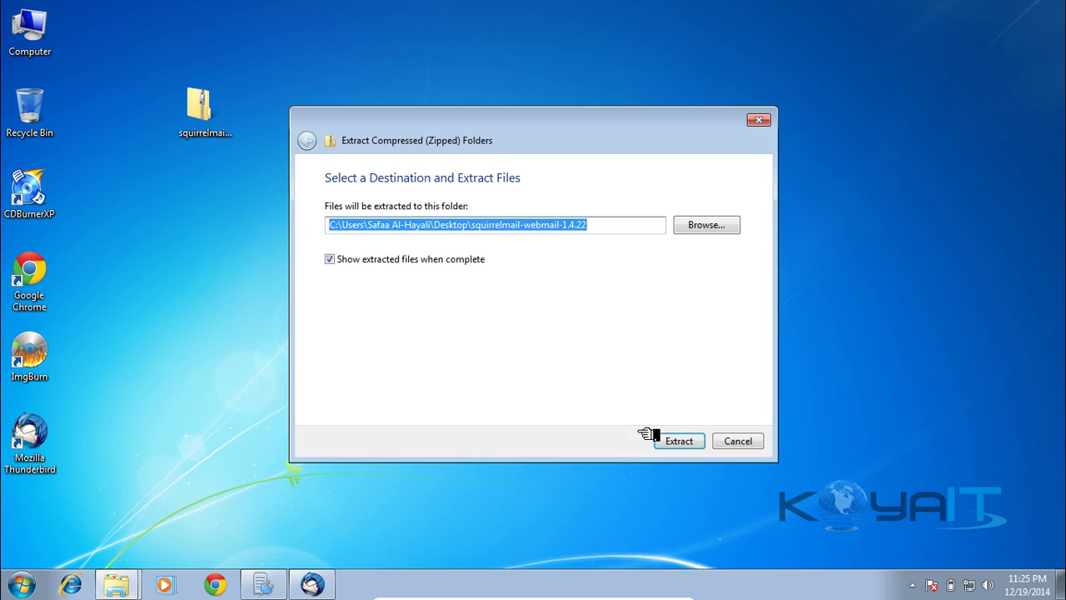
{"action": "left_click", "coordinate": [681, 443]}
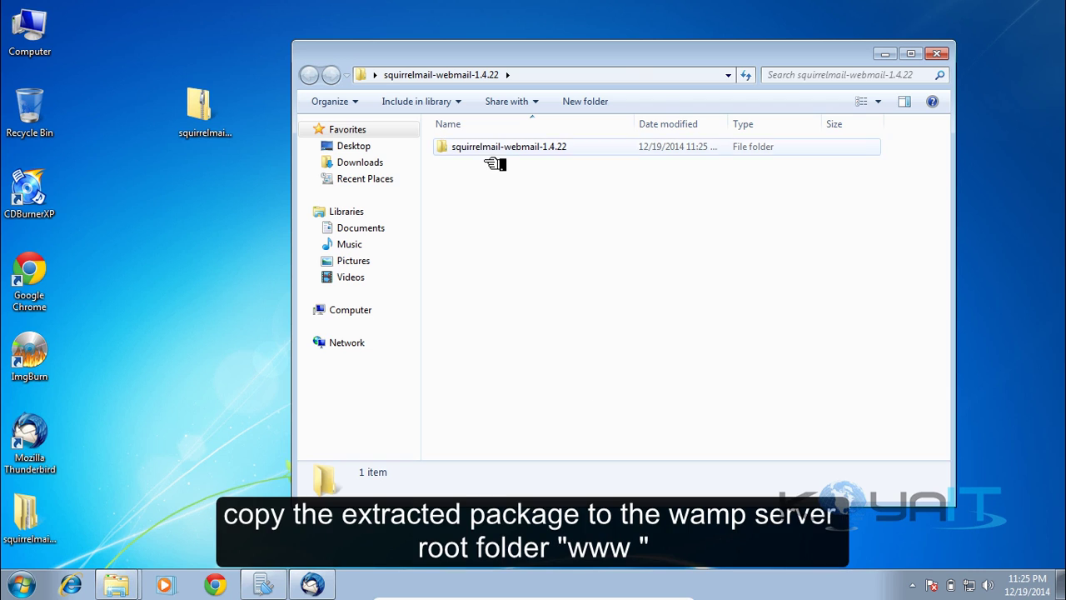
{"action": "double_click", "coordinate": [491, 150]}
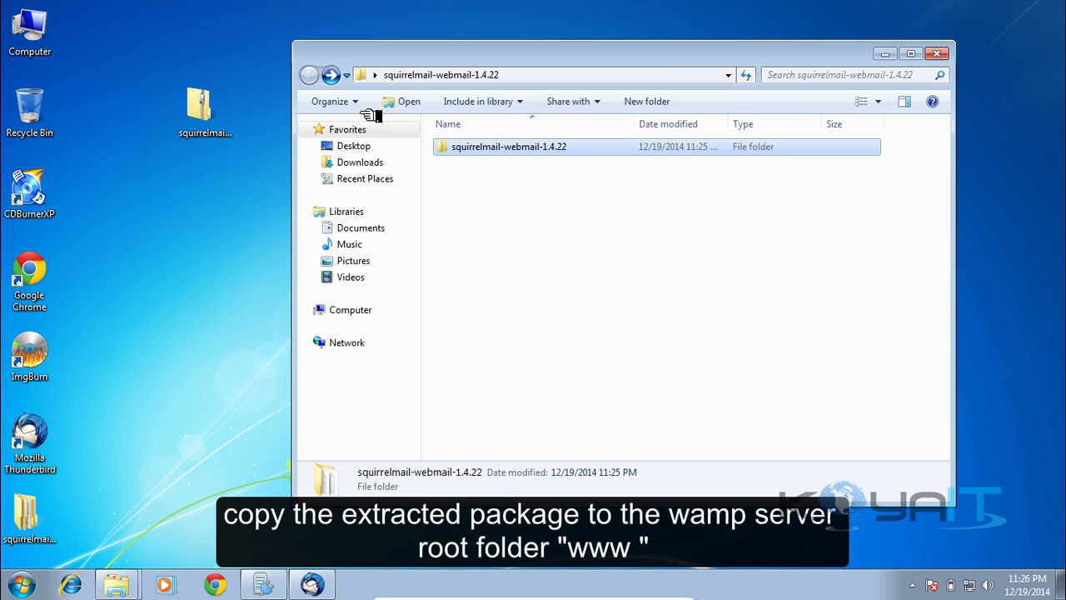
{"action": "left_click", "coordinate": [309, 75]}
{"action": "right_click", "coordinate": [464, 151]}
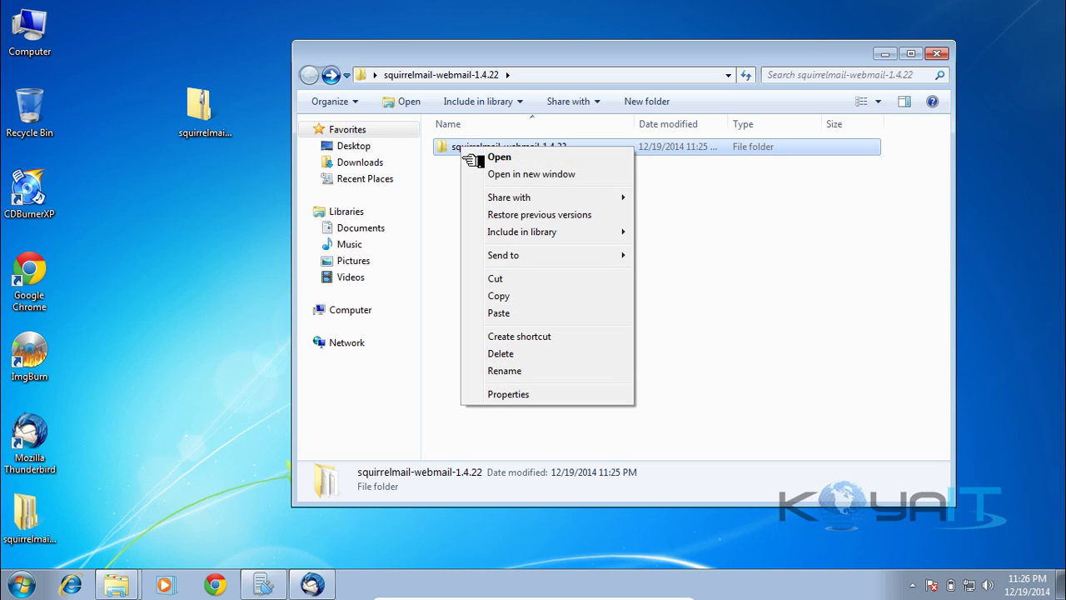
{"action": "left_click", "coordinate": [512, 298]}
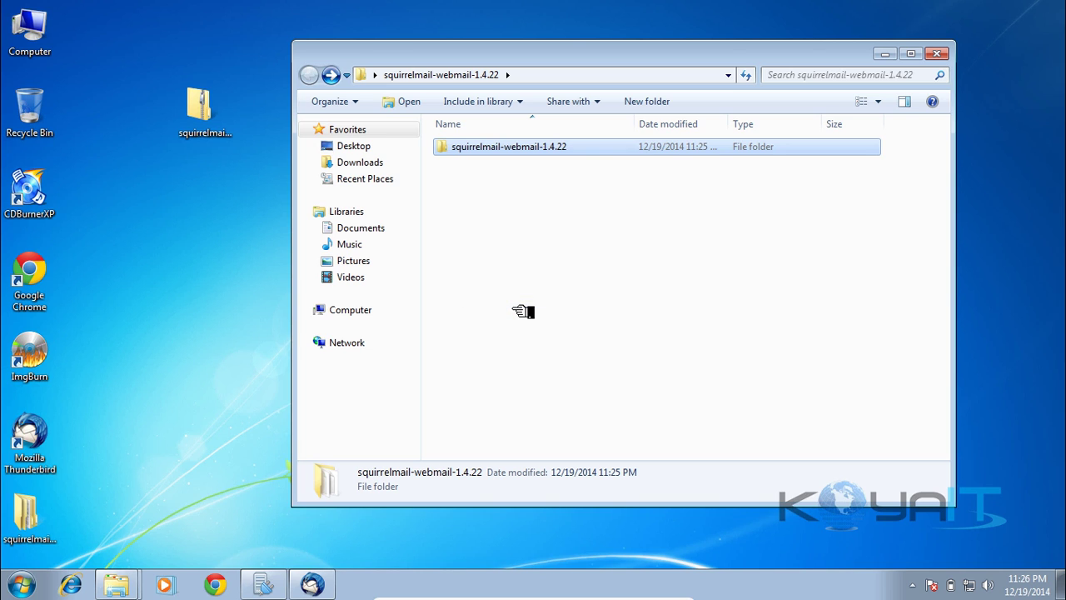
{"action": "left_click", "coordinate": [382, 311]}
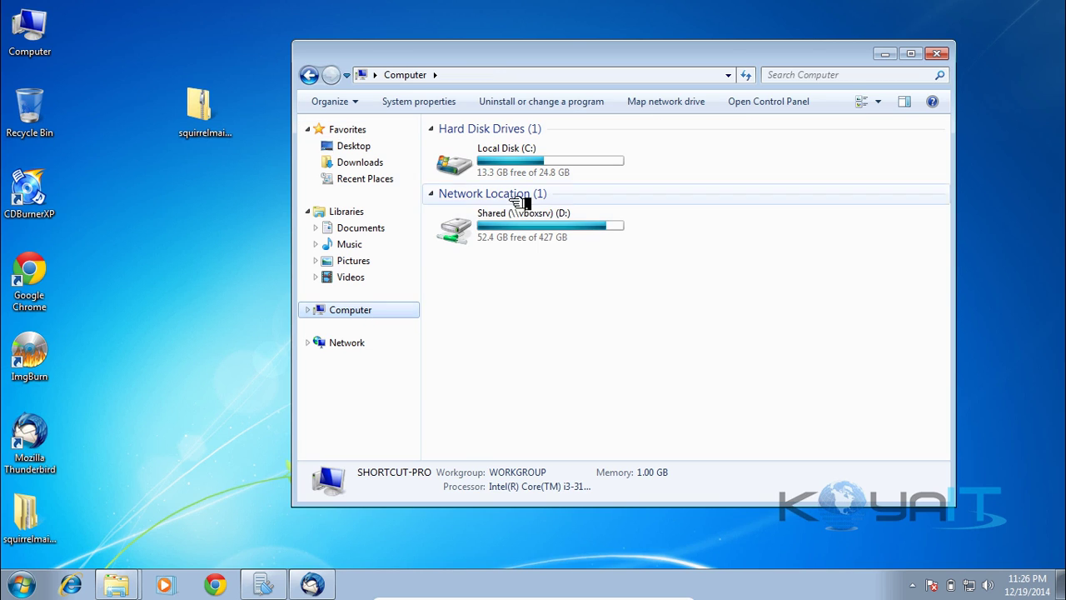
{"action": "double_click", "coordinate": [598, 167]}
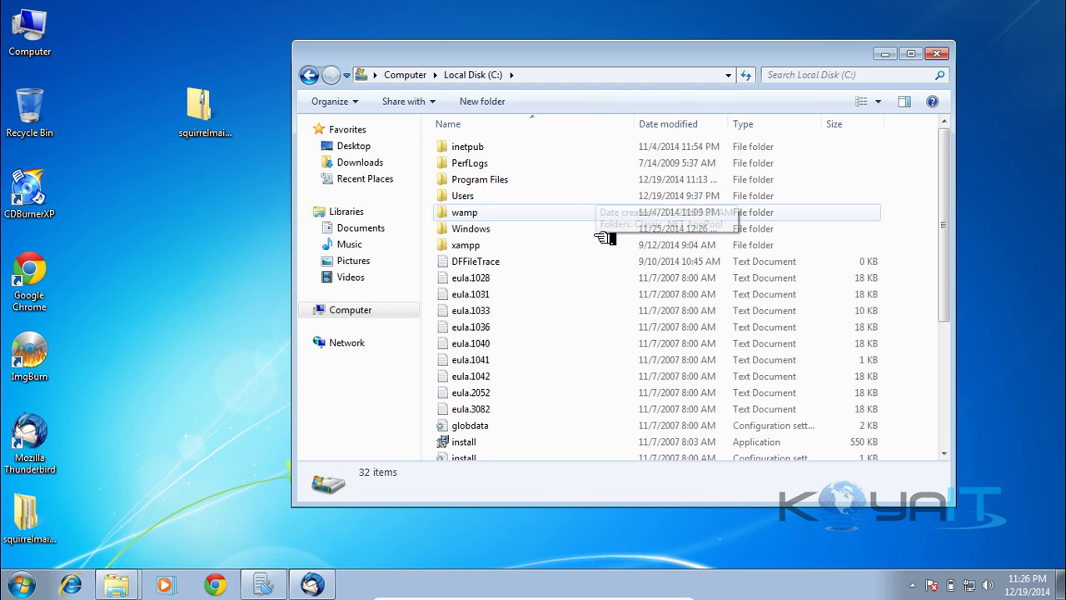
{"action": "double_click", "coordinate": [601, 230]}
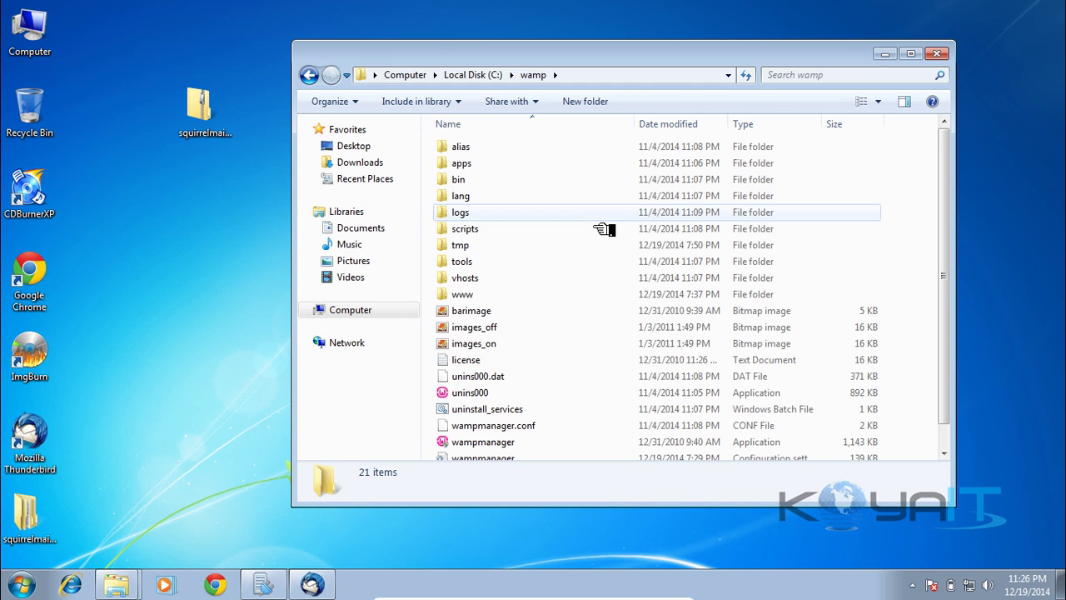
{"action": "double_click", "coordinate": [628, 296]}
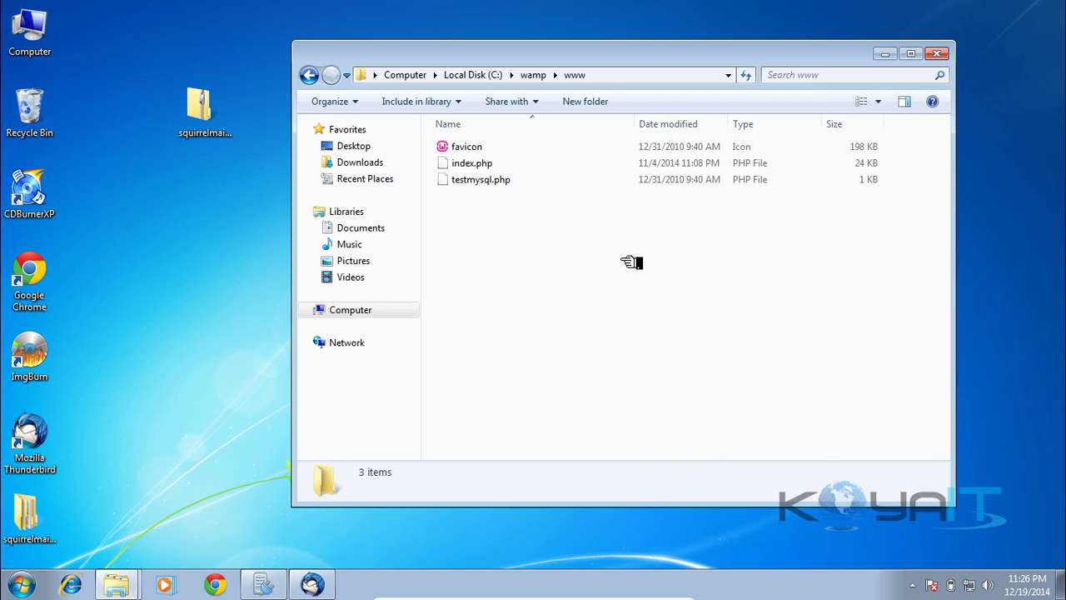
{"action": "right_click", "coordinate": [630, 262]}
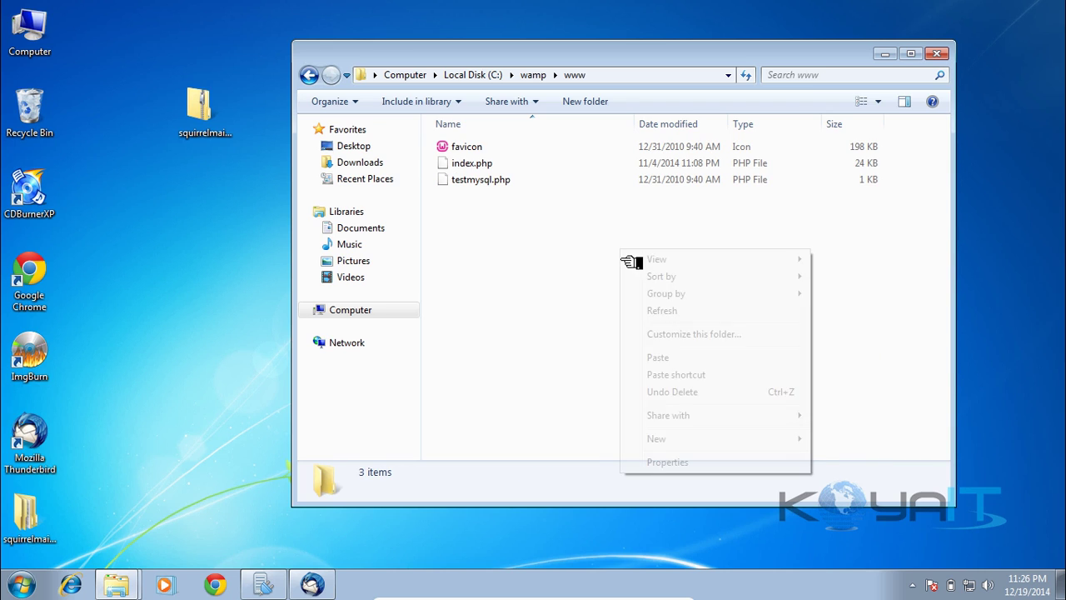
{"action": "left_click", "coordinate": [691, 358]}
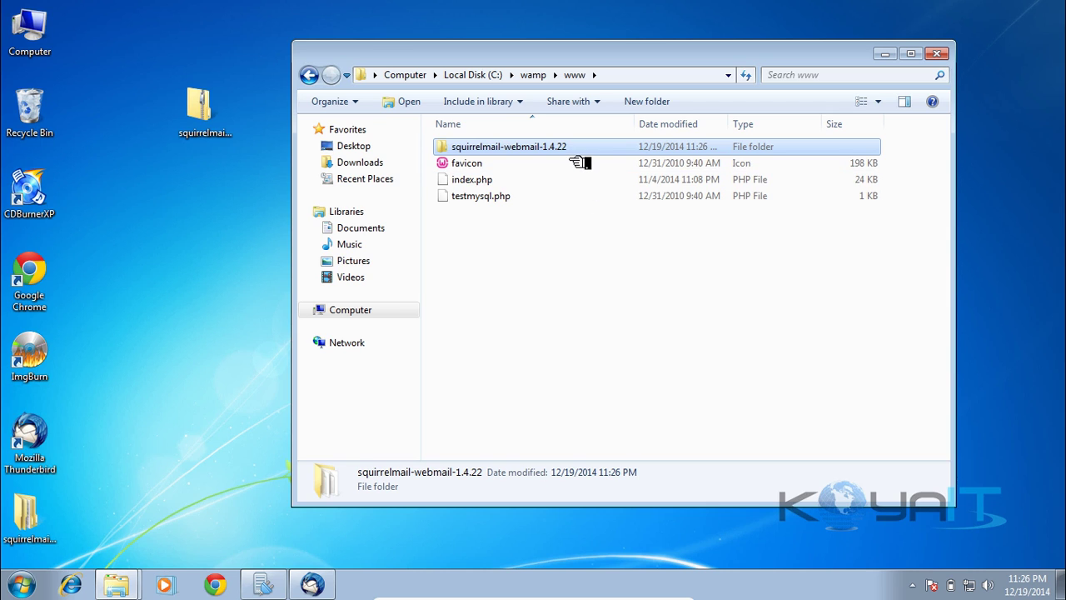
Rename the pasted folder to squirrel-webmail
{"action": "key", "text": "F2"}
{"action": "key", "text": "End"}
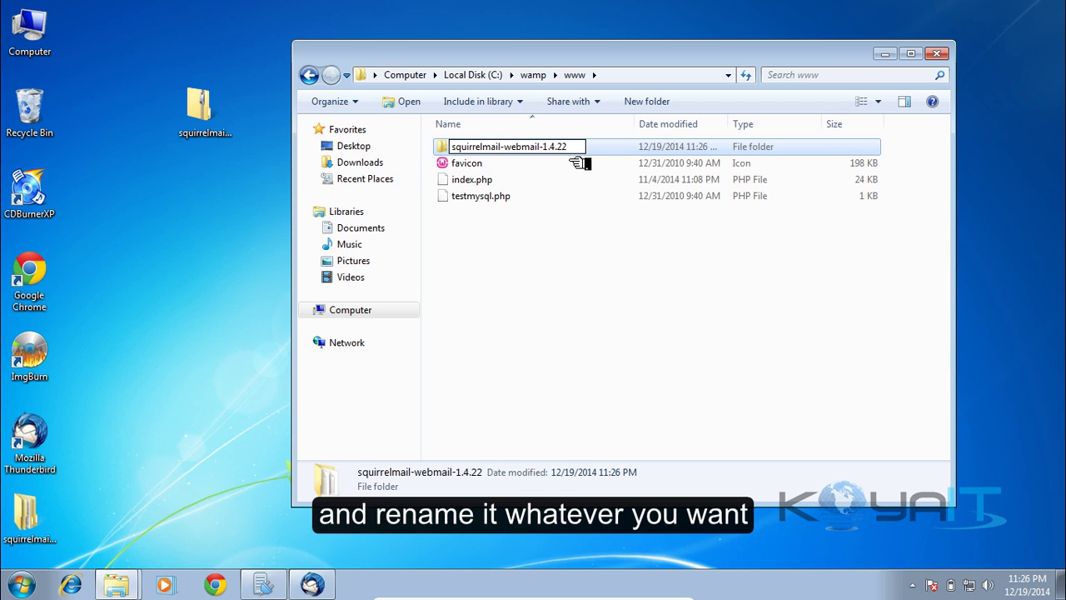
{"action": "key", "text": "BackSpace"}
{"action": "key", "text": "BackSpace"}
{"action": "key", "text": "BackSpace"}
{"action": "key", "text": "BackSpace"}
{"action": "key", "text": "BackSpace"}
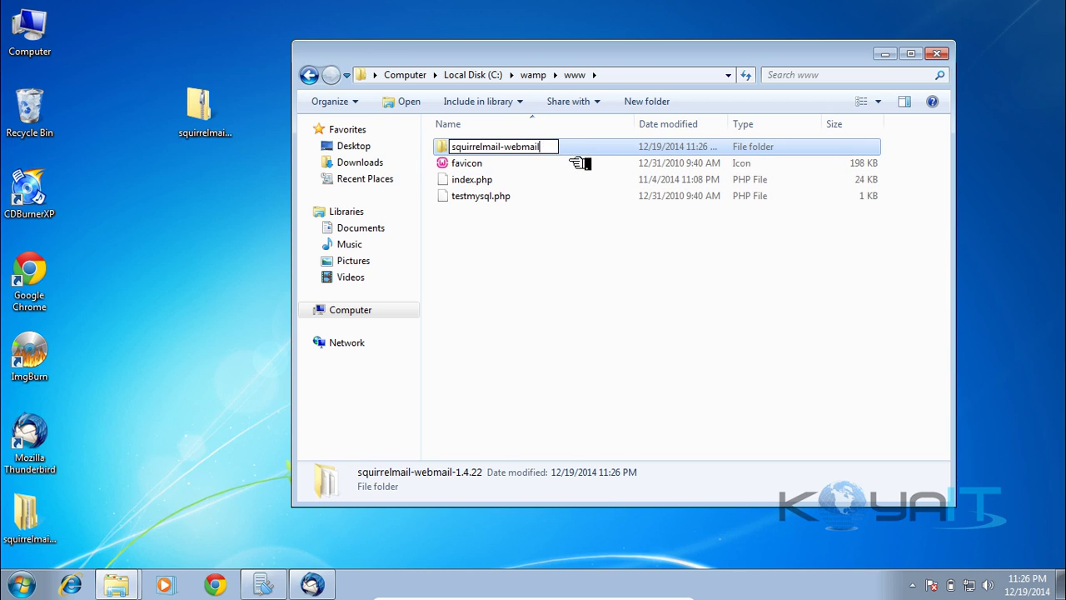
{"action": "key", "text": "Left"}
{"action": "key", "text": "Left"}
{"action": "key", "text": "Left"}
{"action": "key", "text": "Left"}
{"action": "key", "text": "Left"}
{"action": "key", "text": "Left"}
{"action": "key", "text": "Left"}
{"action": "key", "text": "Left"}
{"action": "key", "text": "BackSpace"}
{"action": "key", "text": "BackSpace"}
{"action": "key", "text": "BackSpace"}
{"action": "key", "text": "BackSpace"}
{"action": "key", "text": "Return"}
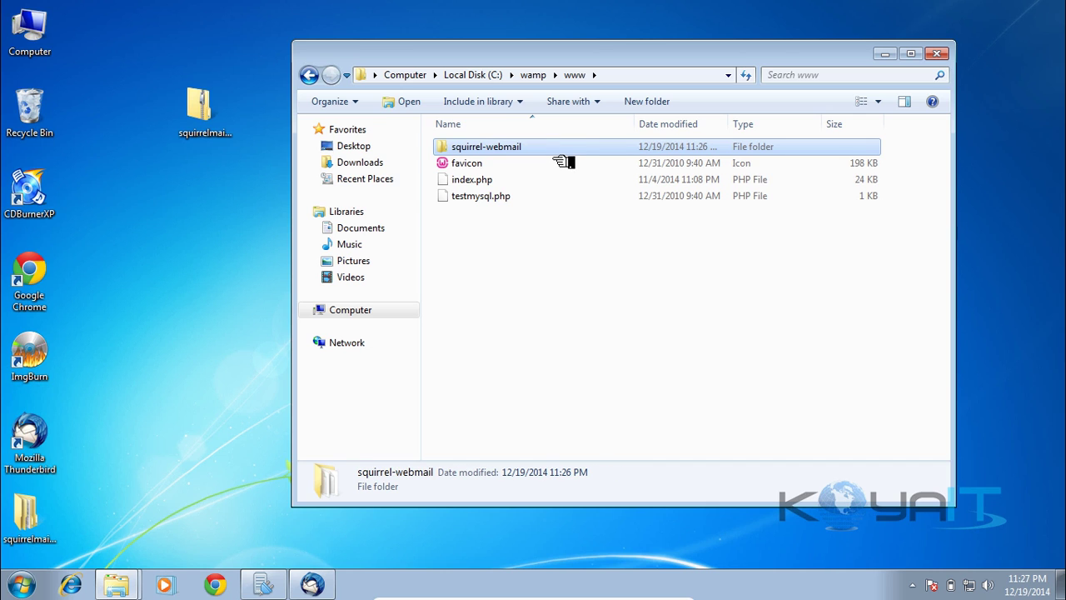
{"action": "left_click", "coordinate": [578, 268]}
{"action": "left_click", "coordinate": [553, 151]}
Open the squirrel-webmail folder and check the tray for a running WampServer
{"action": "double_click", "coordinate": [554, 166]}
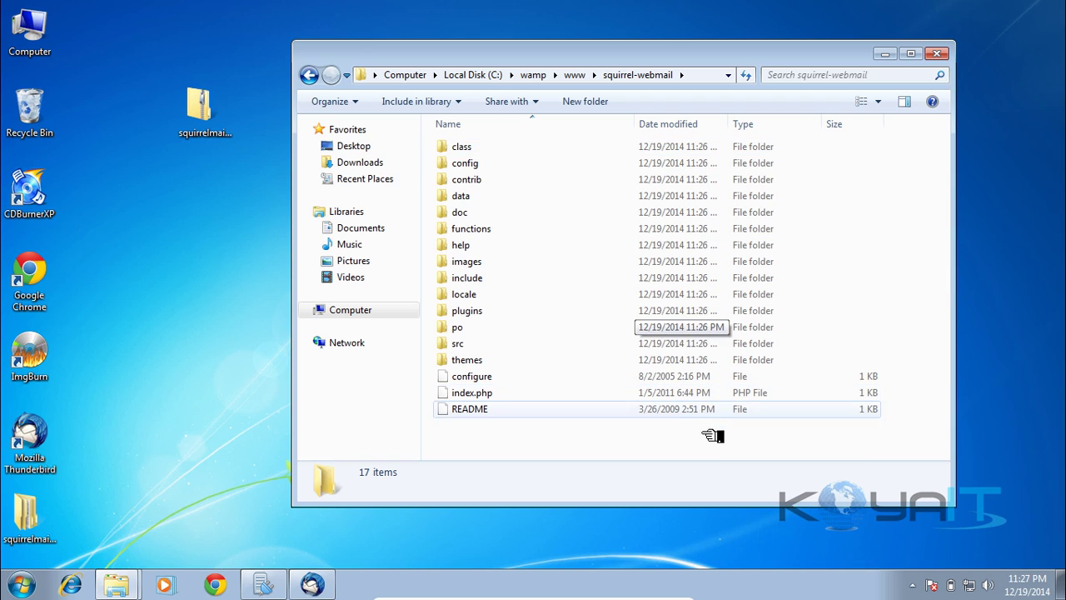
{"action": "left_click", "coordinate": [912, 585]}
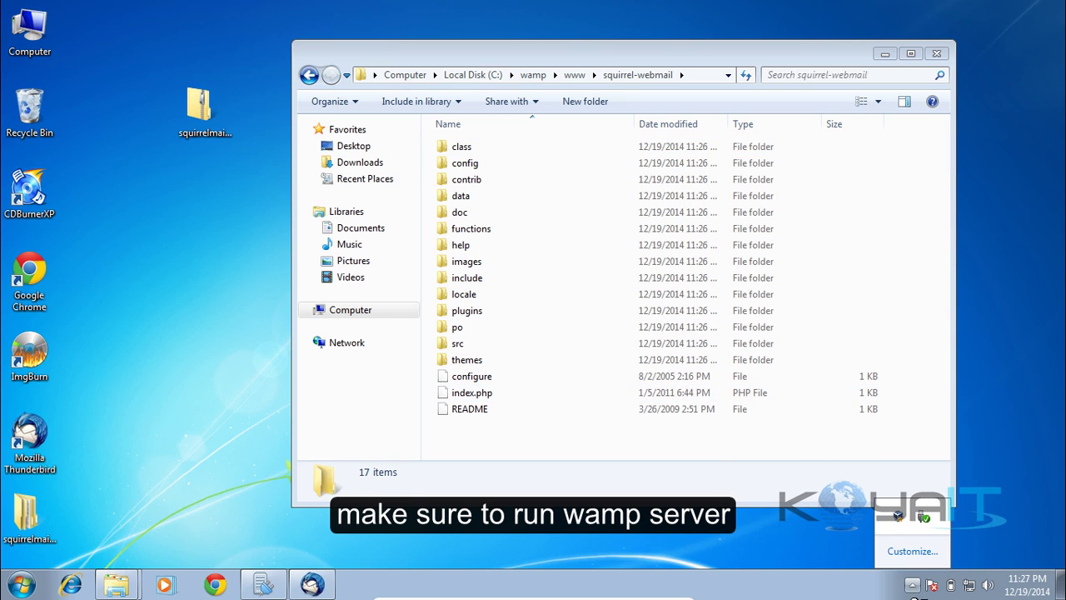
{"action": "left_click", "coordinate": [802, 557]}
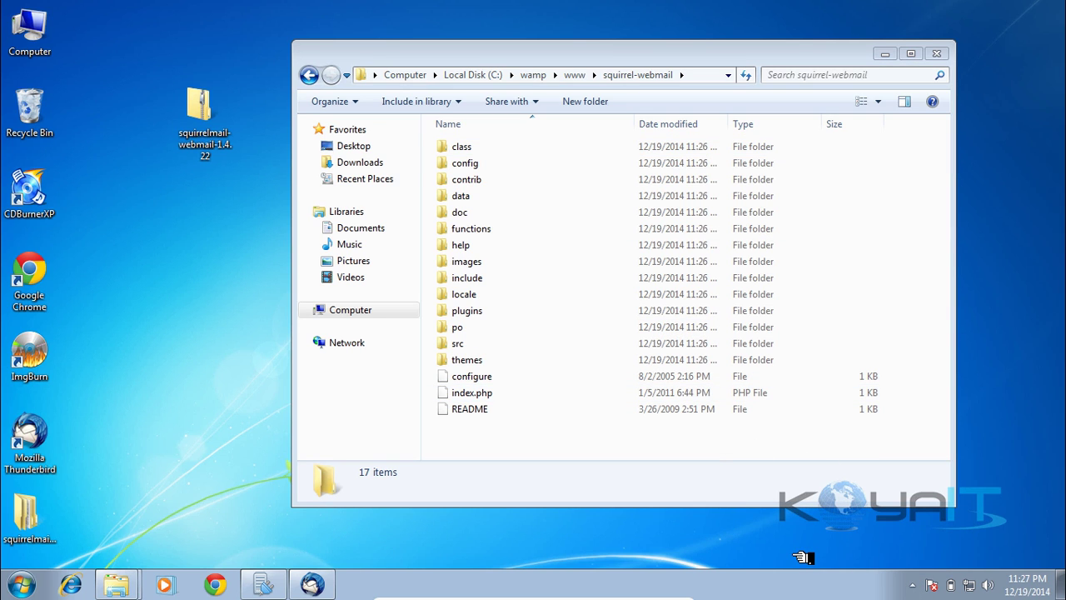
Launch WampServer with administrator rights and open its Localhost homepage
{"action": "key", "text": "super"}
{"action": "type", "text": "wam"}
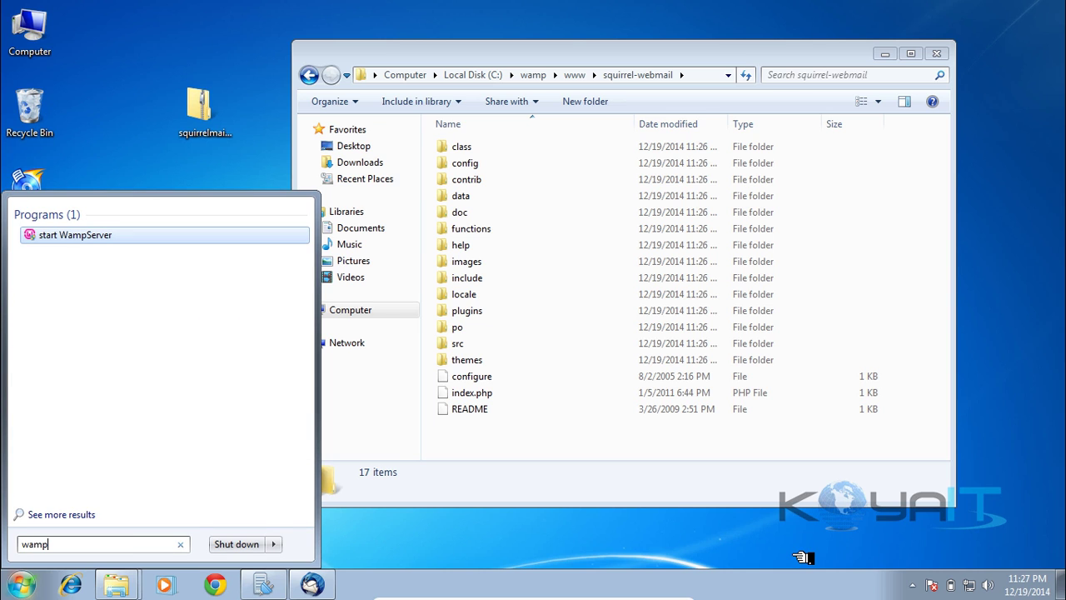
{"action": "type", "text": "p"}
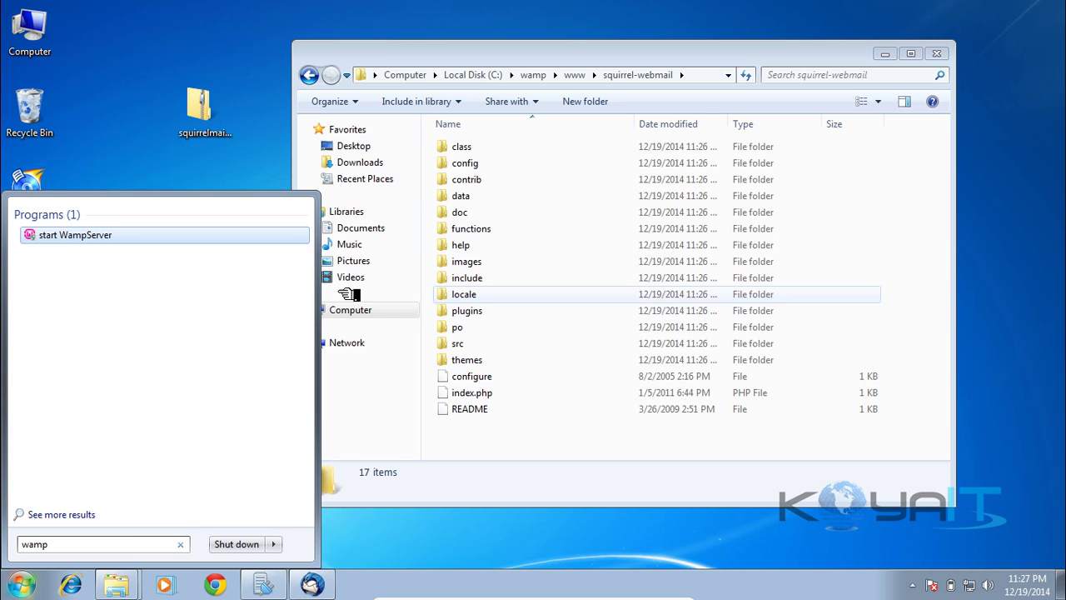
{"action": "left_click", "coordinate": [100, 240]}
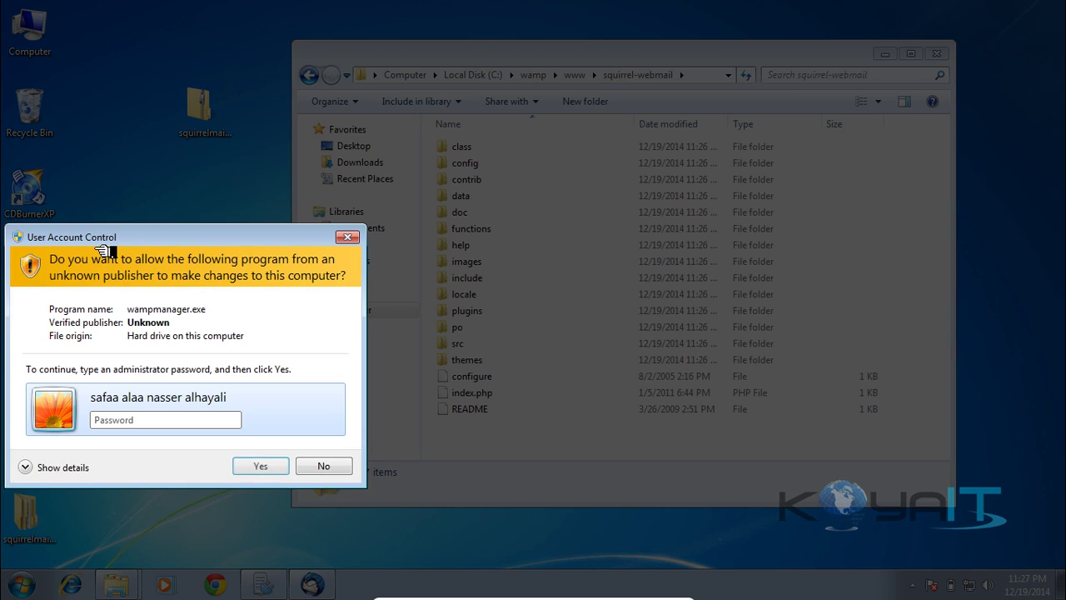
{"action": "key", "text": "Escape"}
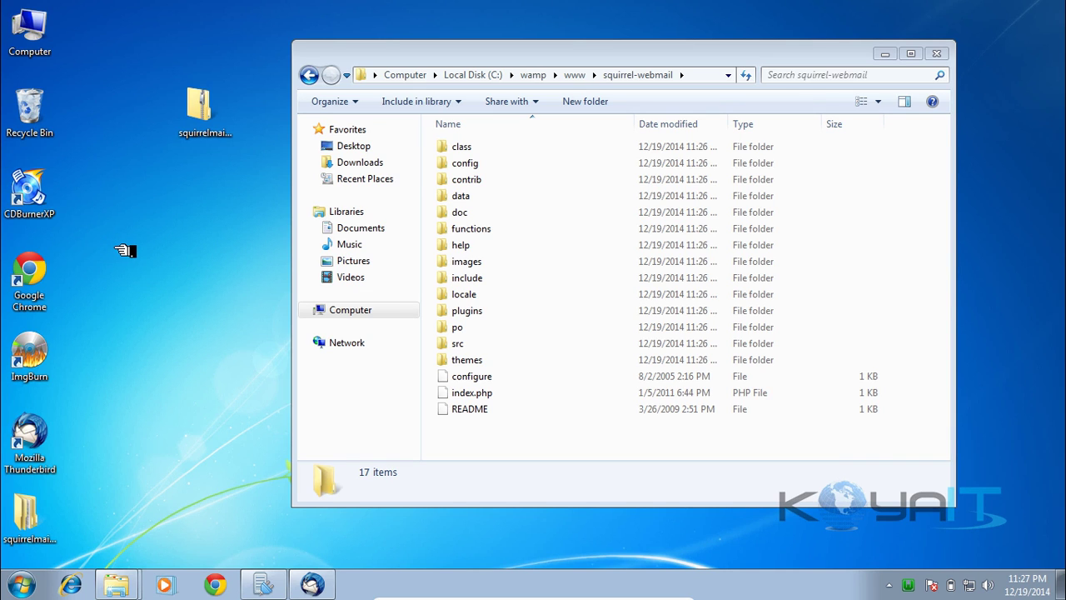
{"action": "left_click", "coordinate": [907, 586]}
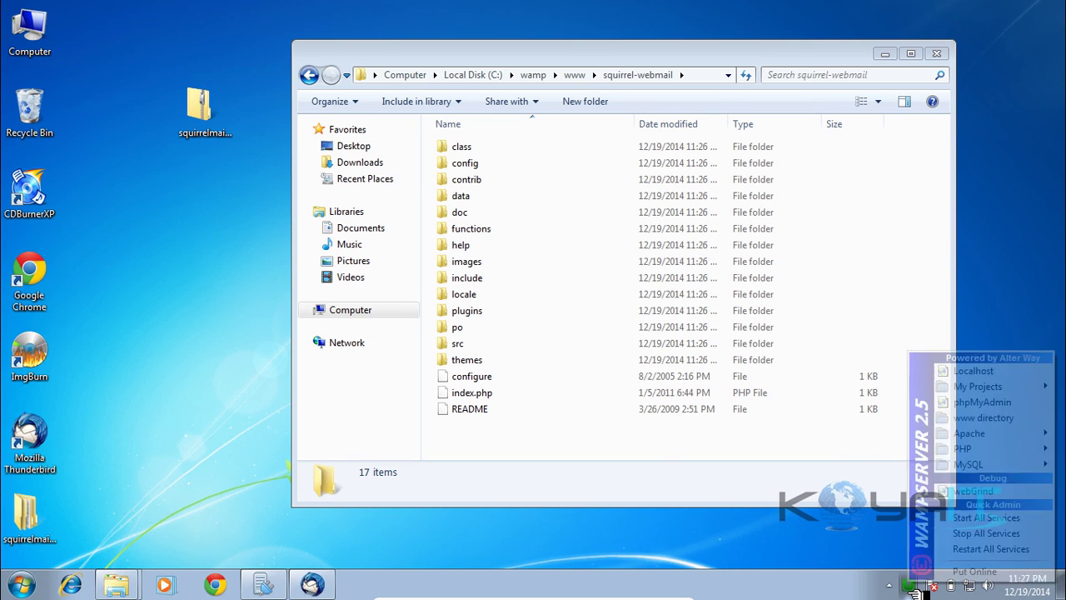
{"action": "left_click", "coordinate": [1015, 375]}
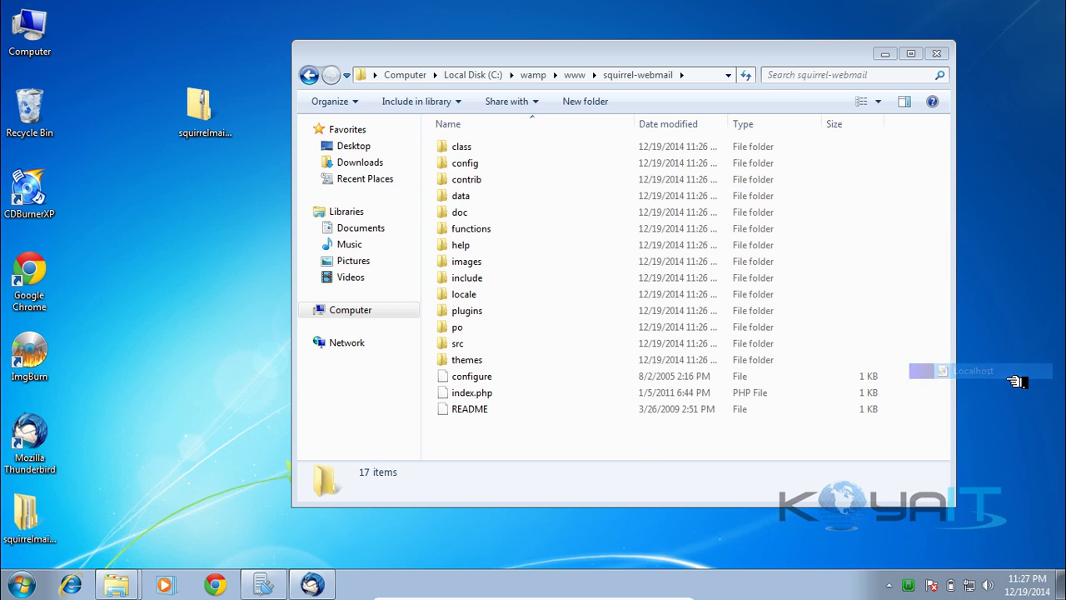
{"action": "scroll", "coordinate": [625, 353], "scroll_direction": "down", "scroll_amount": 2}
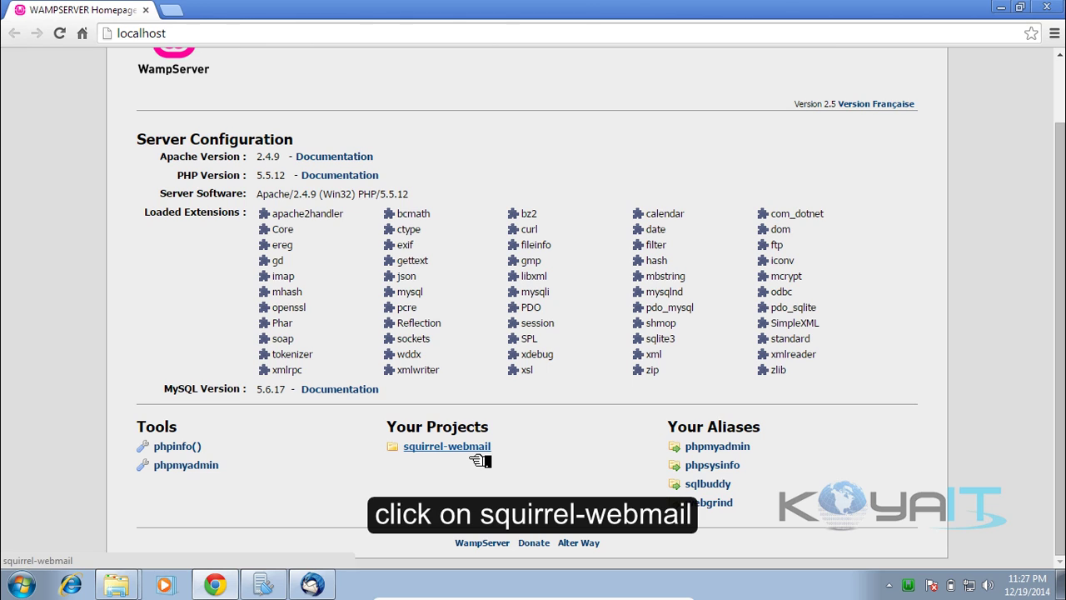
Load localhost/squirrel-webmail/, which reports config/config.php not found, then return to the folder window
{"action": "left_click", "coordinate": [446, 447]}
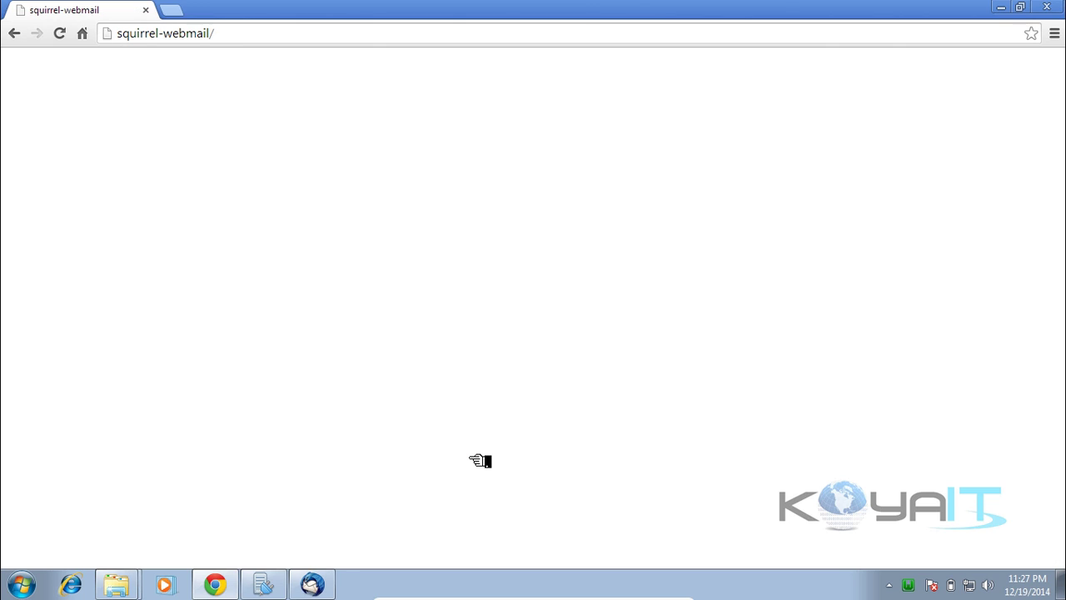
{"action": "left_click", "coordinate": [124, 42]}
{"action": "left_click", "coordinate": [122, 41]}
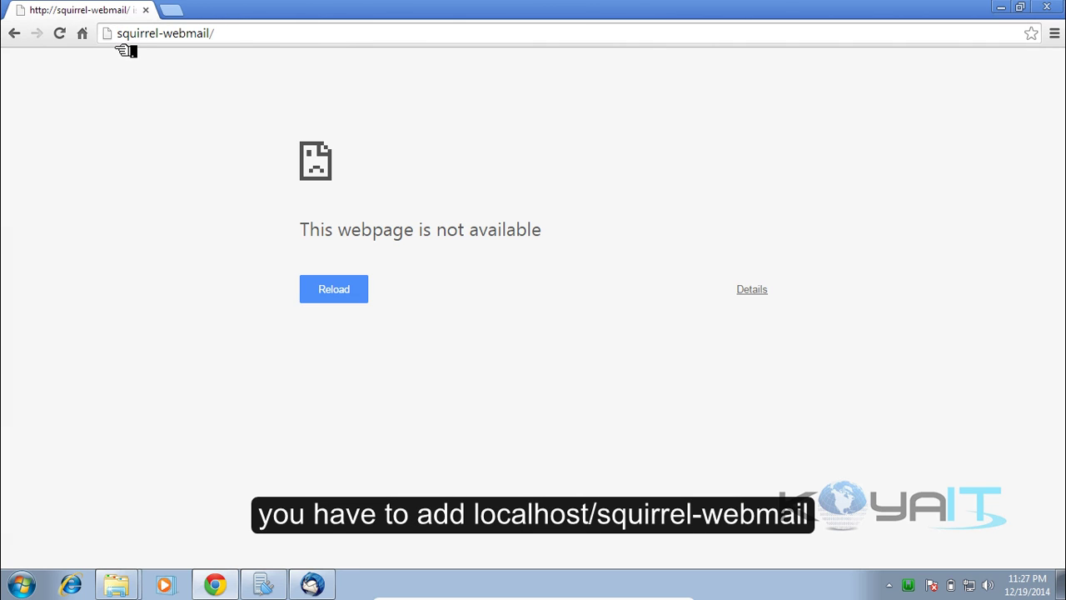
{"action": "type", "text": "local"}
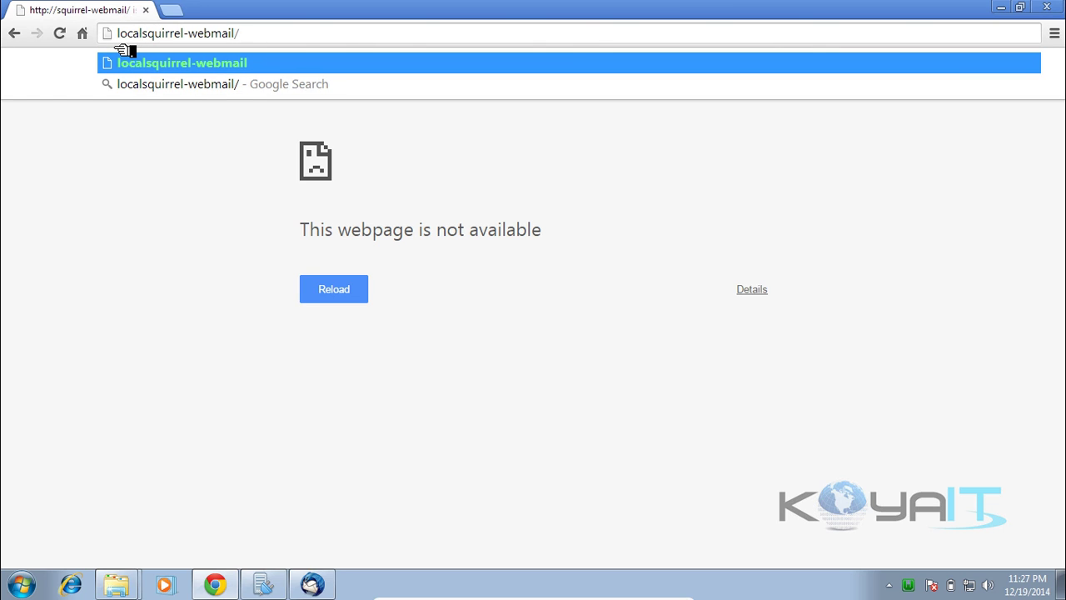
{"action": "type", "text": "host"}
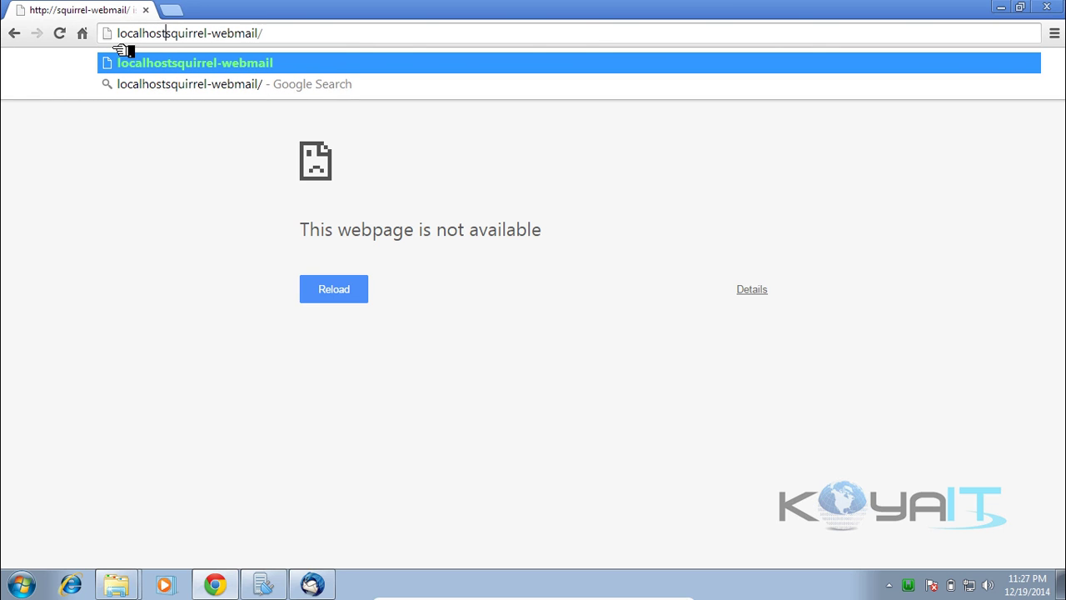
{"action": "type", "text": "/"}
{"action": "key", "text": "Return"}
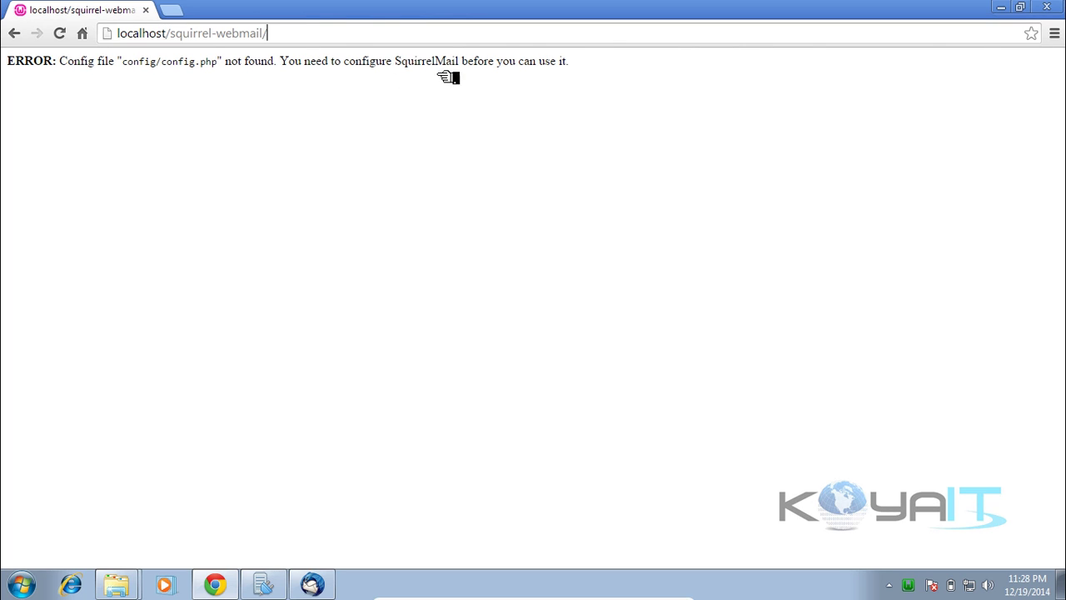
{"action": "left_click", "coordinate": [1000, 7]}
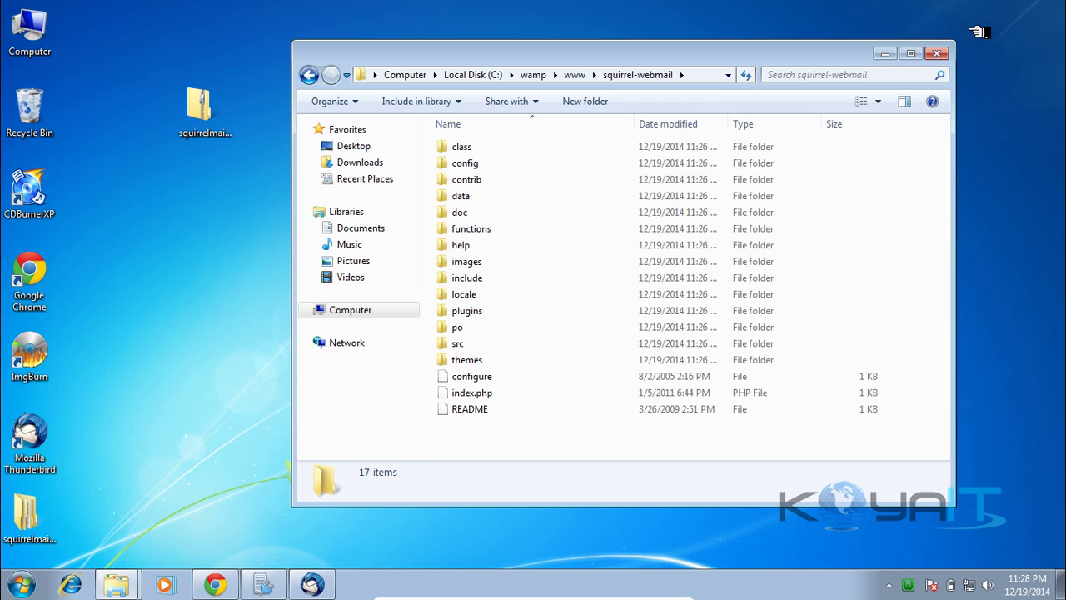
Rename config_default.php to config.php in the config folder, then bring Chrome back
{"action": "double_click", "coordinate": [738, 167]}
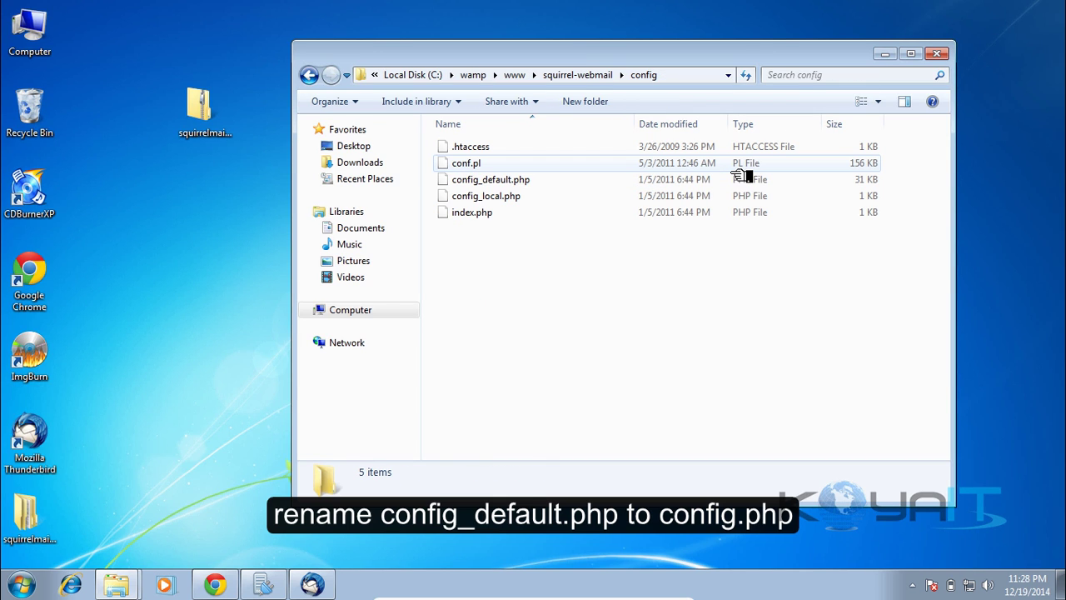
{"action": "left_click", "coordinate": [744, 180]}
{"action": "key", "text": "F2"}
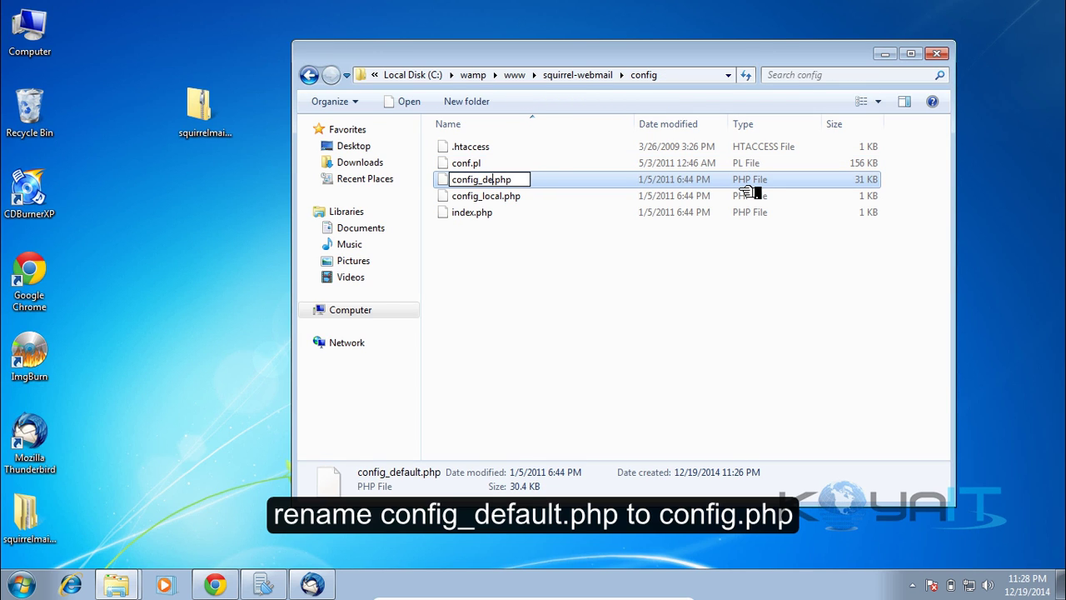
{"action": "key", "text": "Return"}
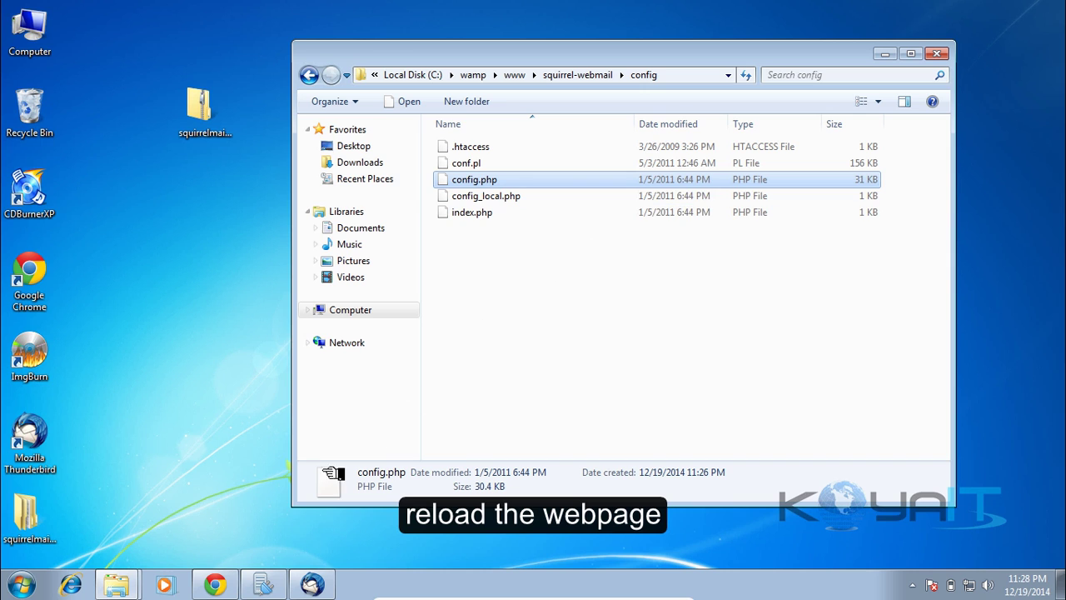
{"action": "left_click", "coordinate": [215, 584]}
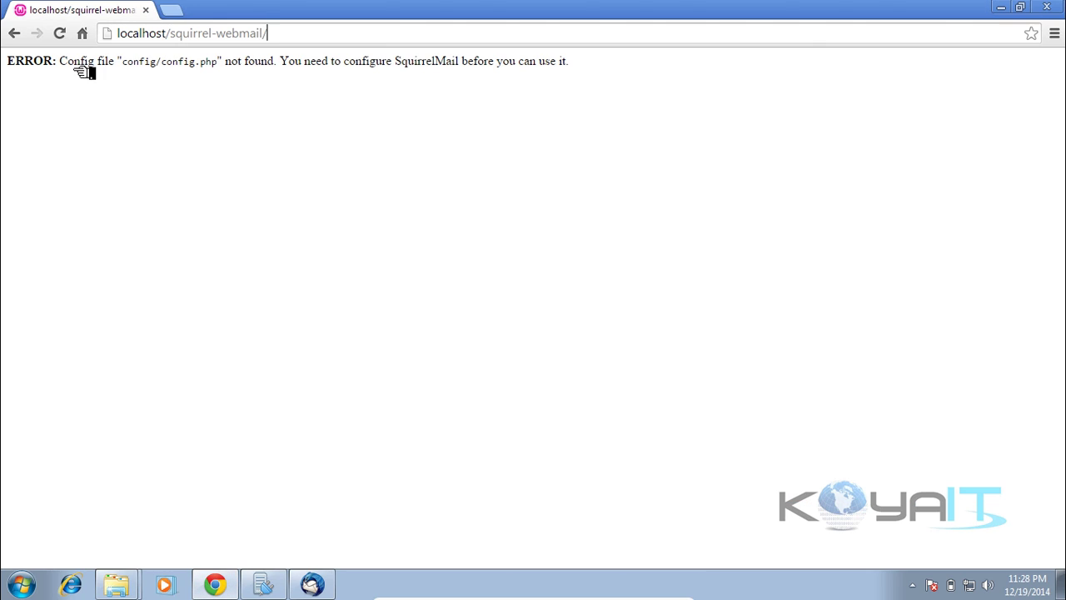
Reload the page to show the SquirrelMail 1.4.22 login form, then return to the config folder
{"action": "left_click", "coordinate": [59, 33]}
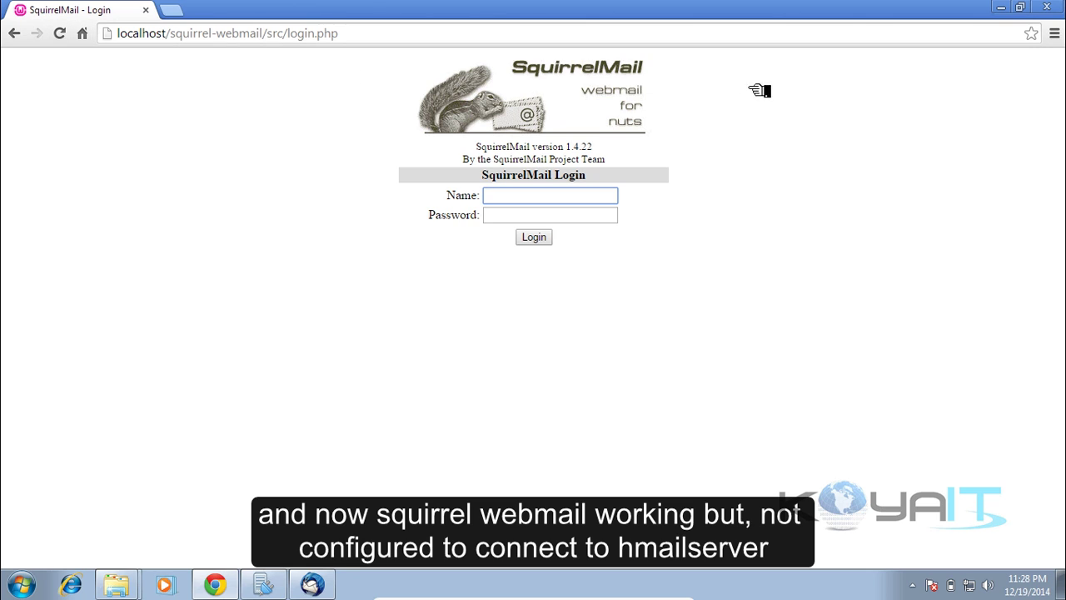
{"action": "left_click", "coordinate": [1001, 8]}
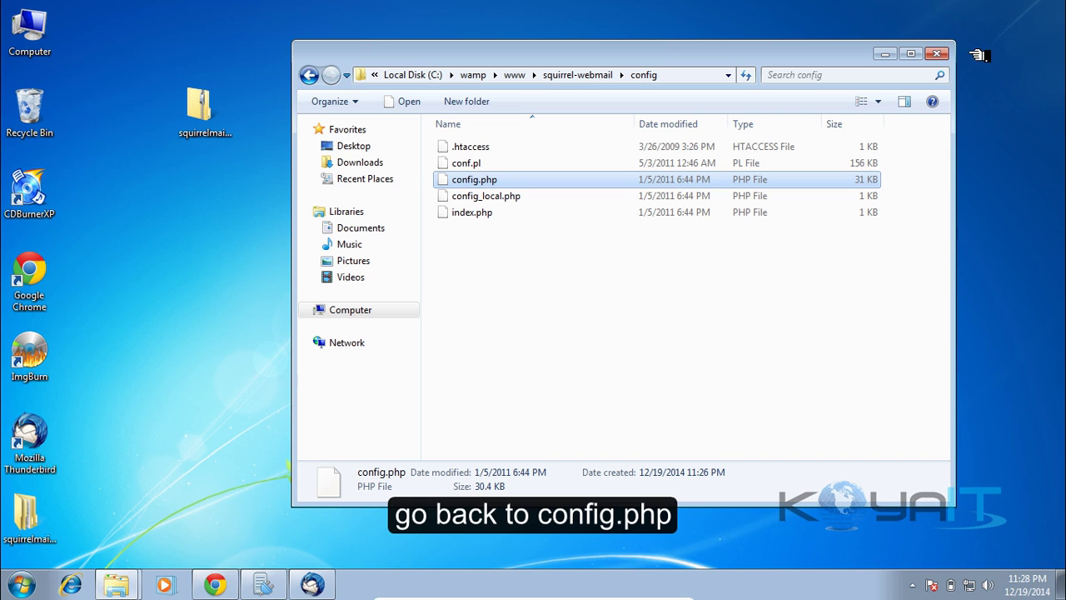
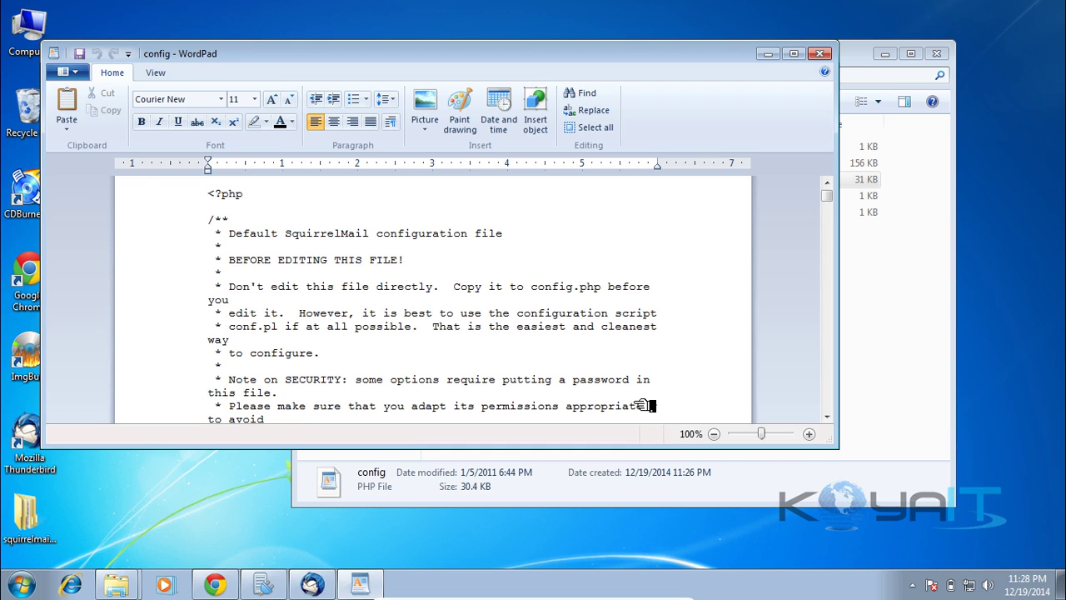
Maximize WordPad and change the $domain value from 'example.com' to 'yahoo.com'
{"action": "scroll", "coordinate": [369, 304], "scroll_direction": "down", "scroll_amount": 4}
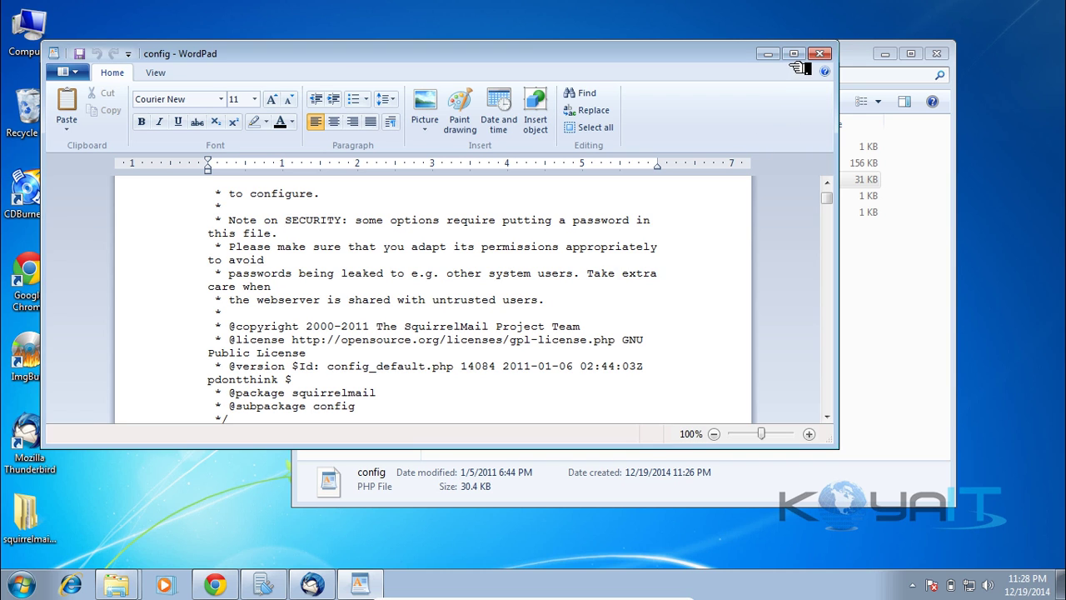
{"action": "left_click", "coordinate": [794, 54]}
{"action": "scroll", "coordinate": [585, 386], "scroll_direction": "down", "scroll_amount": 20}
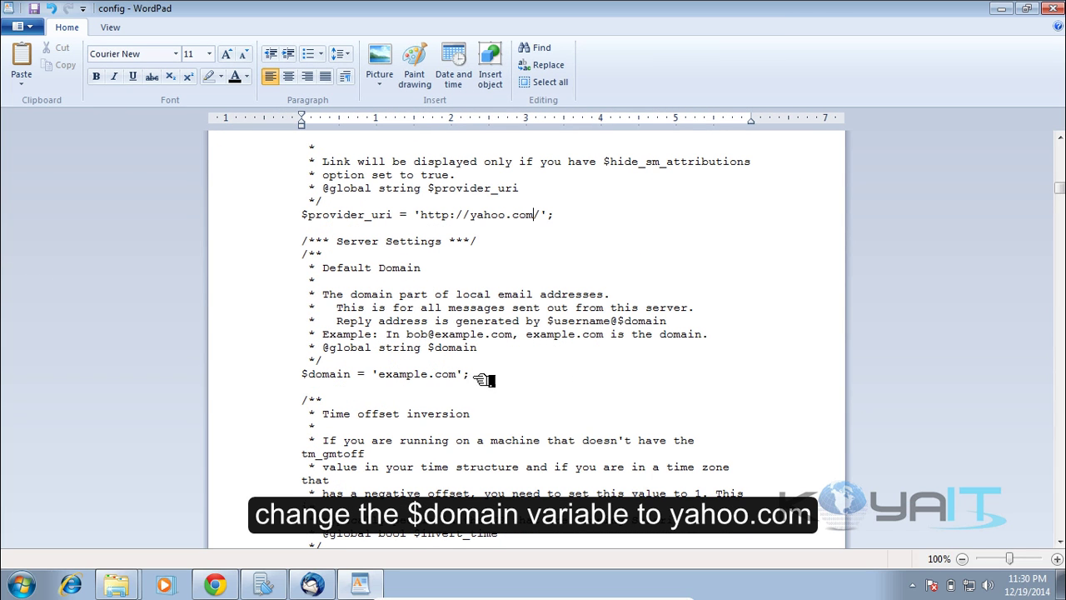
{"action": "left_click_drag", "start_coordinate": [380, 387], "coordinate": [461, 390]}
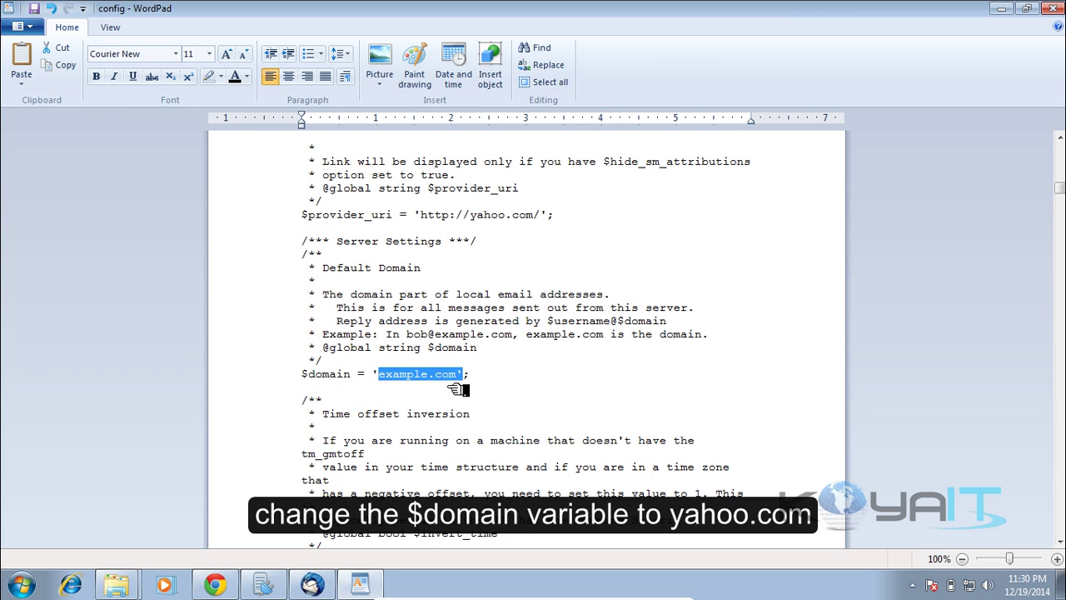
{"action": "type", "text": "yahoo"}
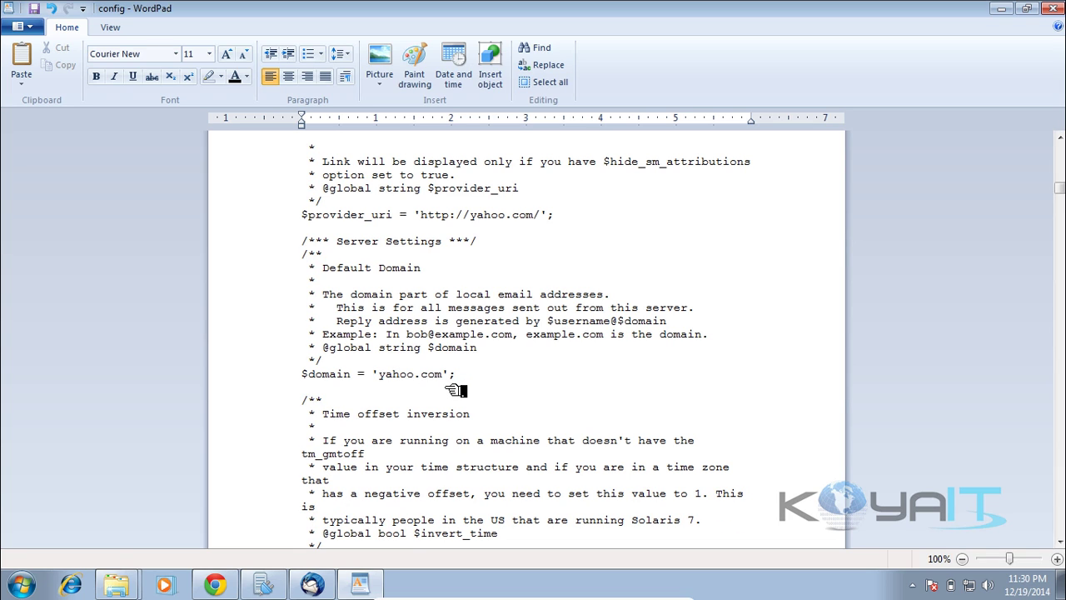
{"action": "scroll", "coordinate": [461, 390], "scroll_direction": "down", "scroll_amount": 6}
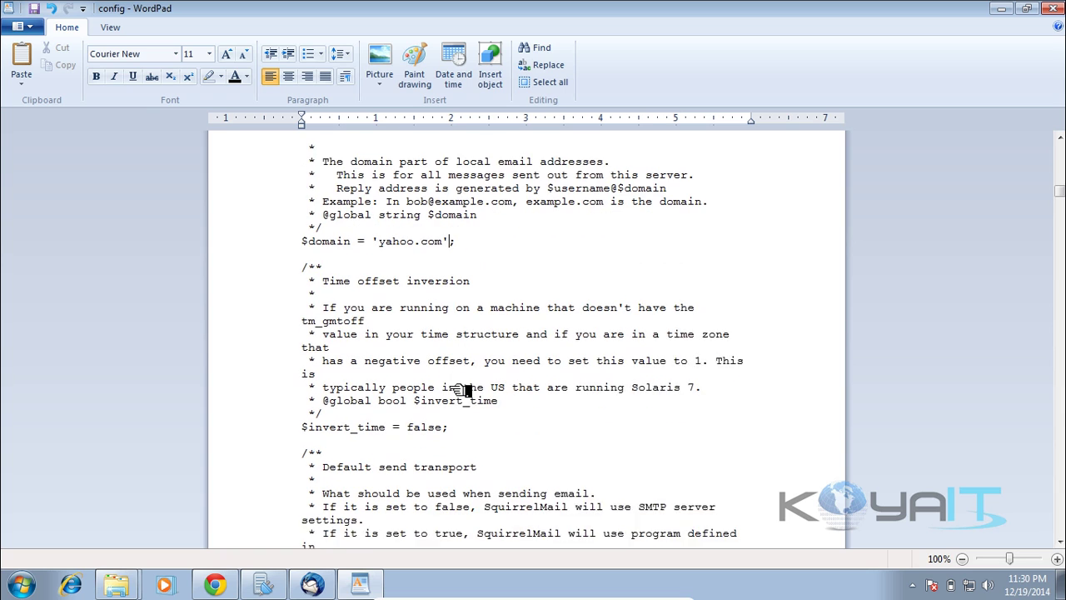
{"action": "scroll", "coordinate": [461, 390], "scroll_direction": "up", "scroll_amount": 2}
{"action": "scroll", "coordinate": [460, 389], "scroll_direction": "down", "scroll_amount": 5}
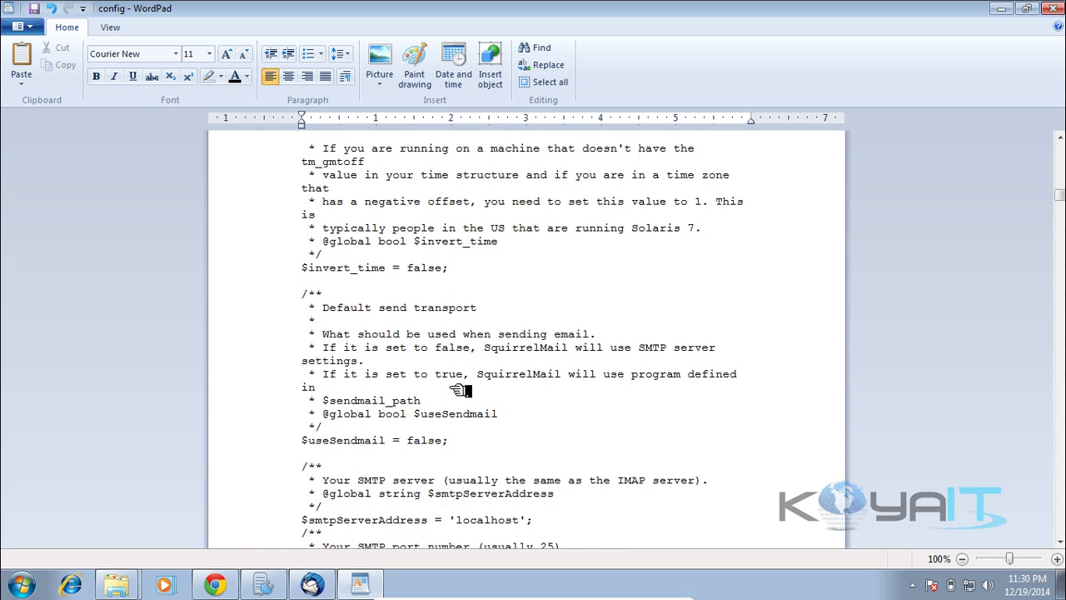
{"action": "scroll", "coordinate": [460, 390], "scroll_direction": "down", "scroll_amount": 2}
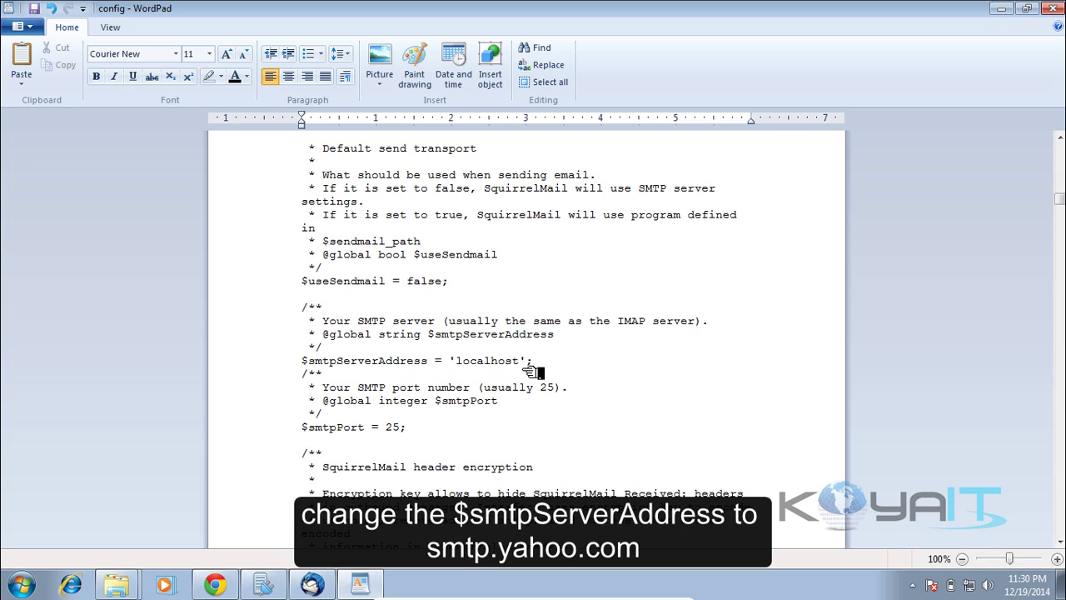
Replace 'localhost' with 'smtp.yahoo.com' in $smtpServerAddress, leaving $smtpPort at 25
{"action": "key", "text": "BackSpace"}
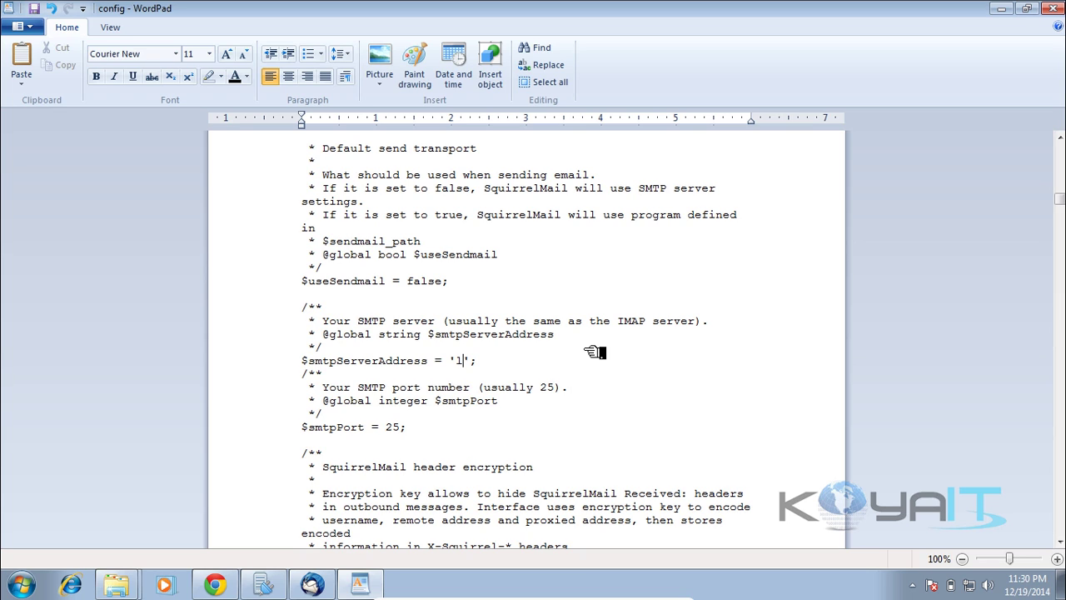
{"action": "key", "text": "BackSpace"}
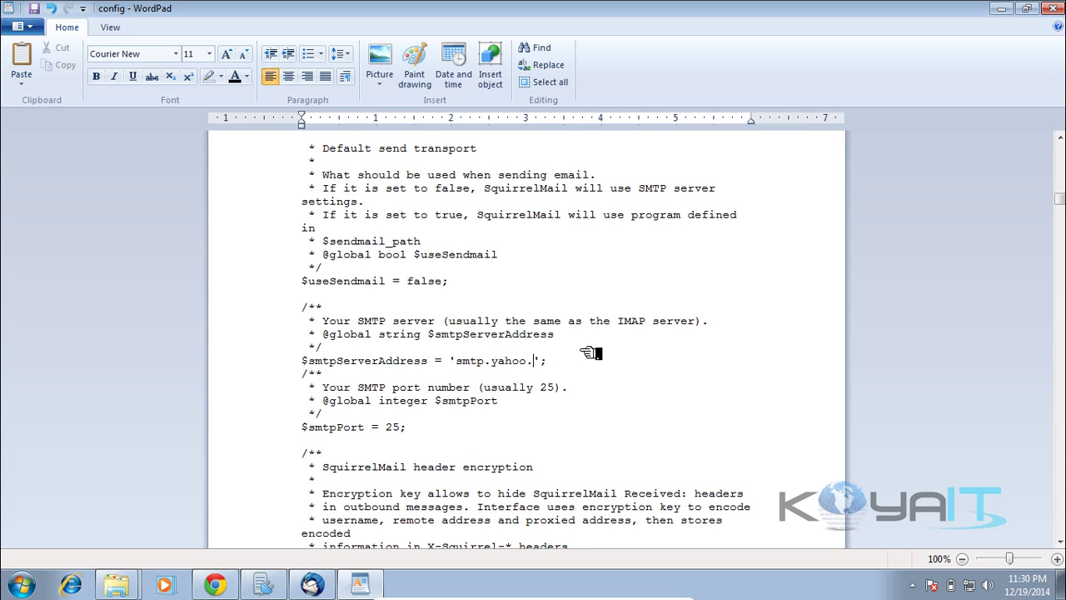
{"action": "left_click", "coordinate": [386, 427]}
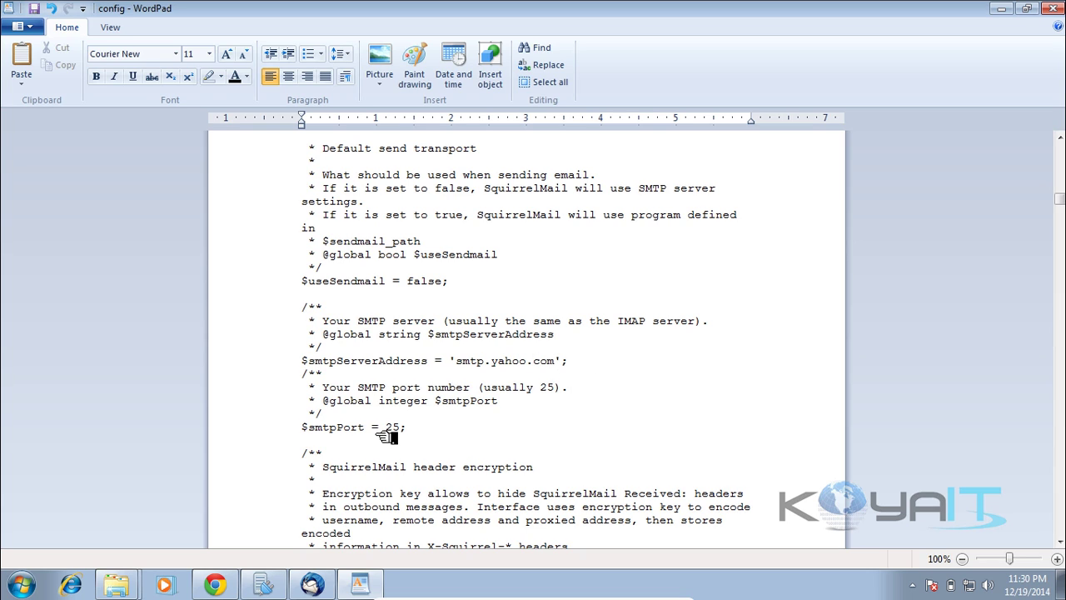
{"action": "left_click_drag", "start_coordinate": [388, 438], "coordinate": [405, 437]}
{"action": "left_click", "coordinate": [444, 434]}
{"action": "scroll", "coordinate": [500, 452], "scroll_direction": "down", "scroll_amount": 5}
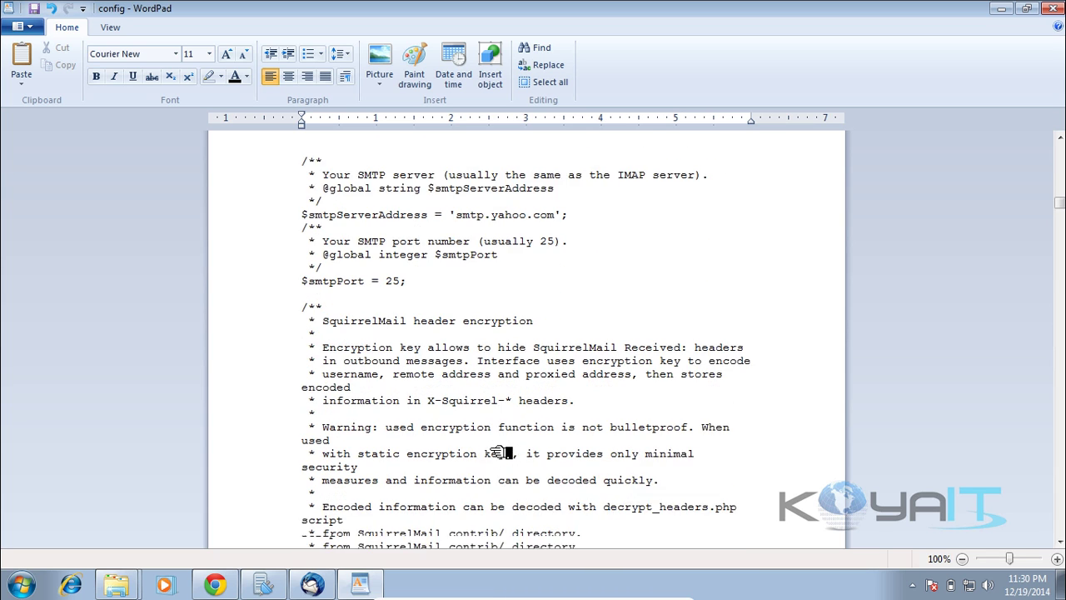
{"action": "scroll", "coordinate": [500, 452], "scroll_direction": "down", "scroll_amount": 4}
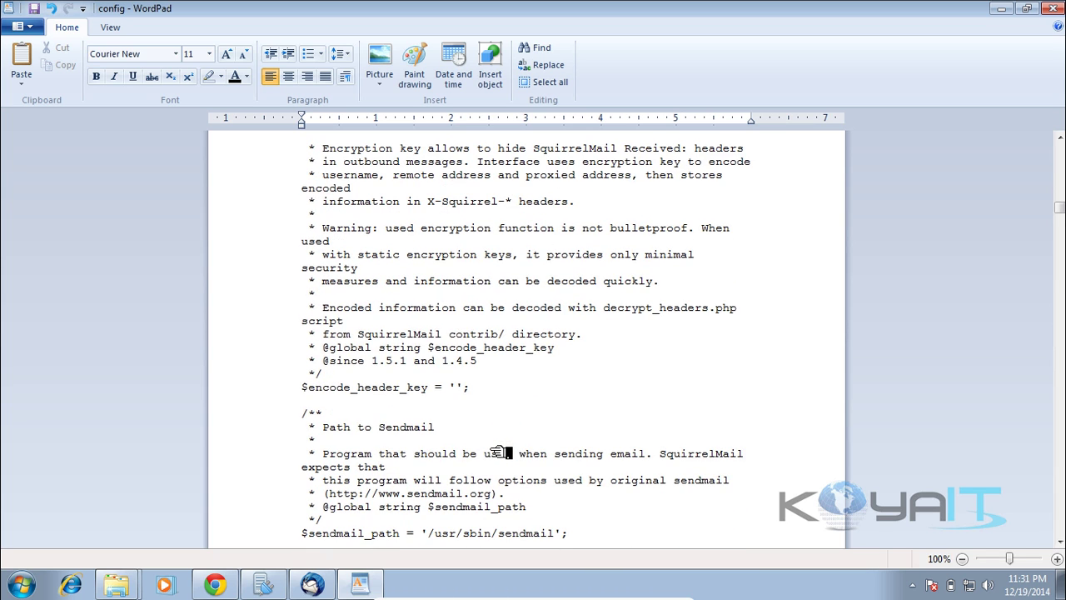
{"action": "scroll", "coordinate": [500, 452], "scroll_direction": "down", "scroll_amount": 2}
{"action": "scroll", "coordinate": [500, 452], "scroll_direction": "down", "scroll_amount": 7}
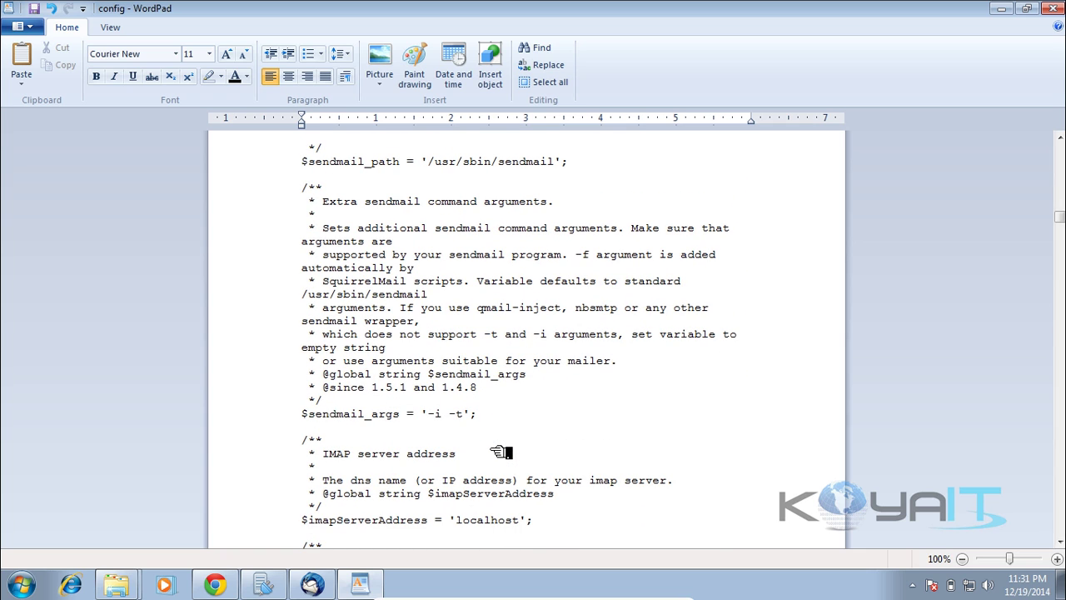
Review the IMAP server address 'localhost' and port 143, leaving both unchanged
{"action": "scroll", "coordinate": [500, 452], "scroll_direction": "down", "scroll_amount": 2}
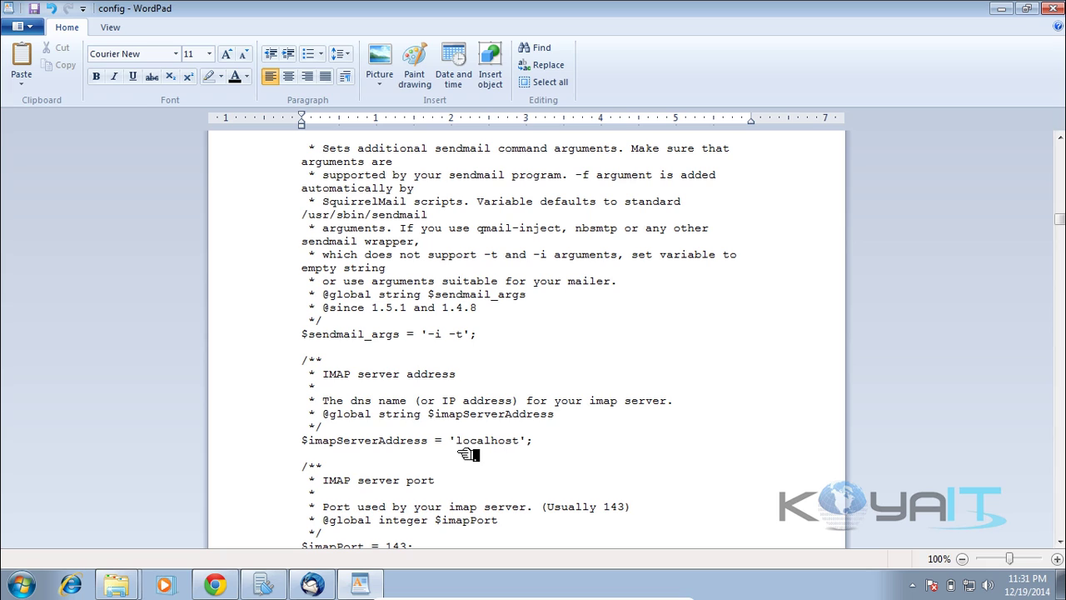
{"action": "left_click_drag", "start_coordinate": [467, 450], "coordinate": [519, 447]}
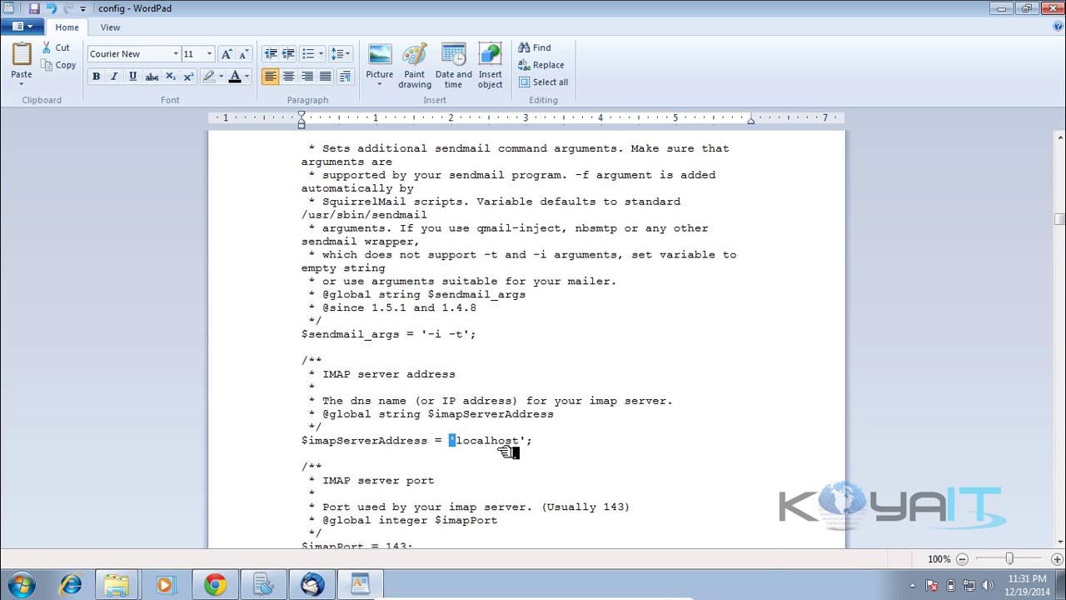
{"action": "left_click", "coordinate": [521, 450]}
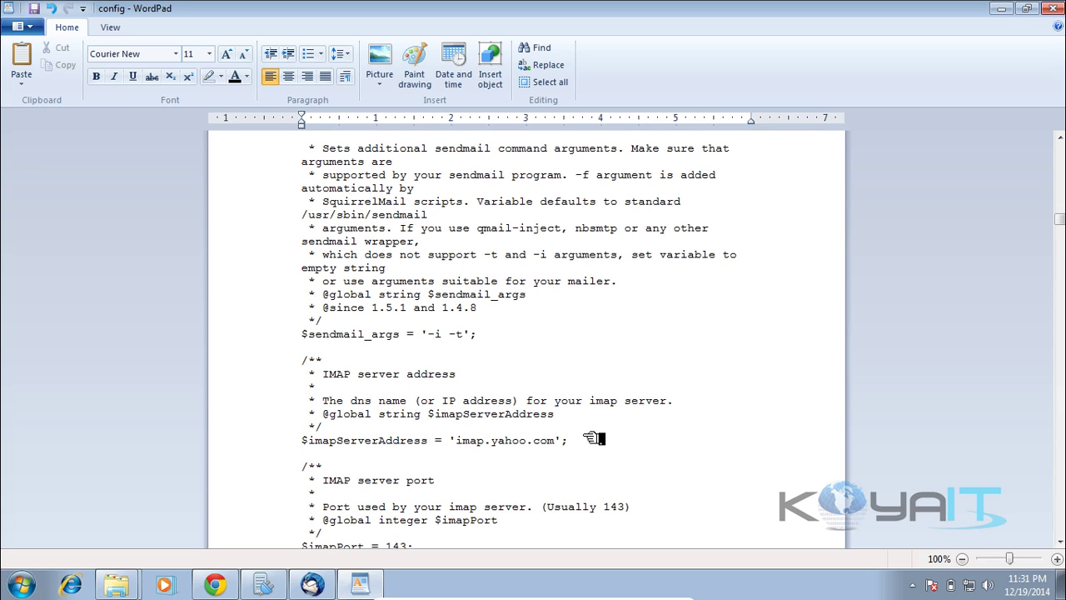
{"action": "scroll", "coordinate": [594, 438], "scroll_direction": "down", "scroll_amount": 3}
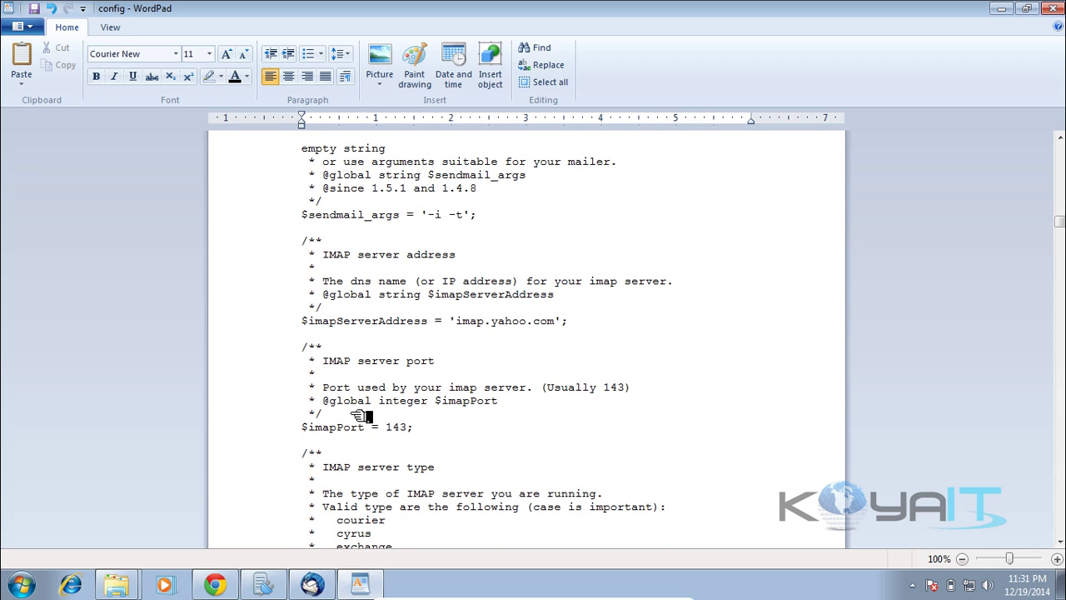
{"action": "left_click_drag", "start_coordinate": [385, 426], "coordinate": [408, 426]}
{"action": "left_click", "coordinate": [414, 427]}
{"action": "scroll", "coordinate": [417, 430], "scroll_direction": "down", "scroll_amount": 4}
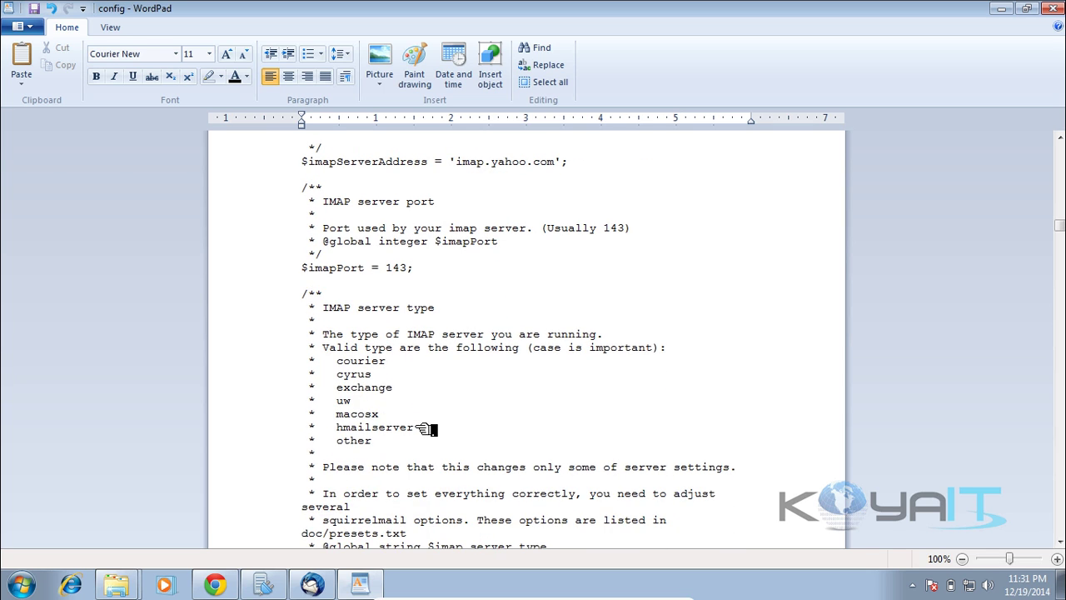
{"action": "scroll", "coordinate": [425, 427], "scroll_direction": "down", "scroll_amount": 1}
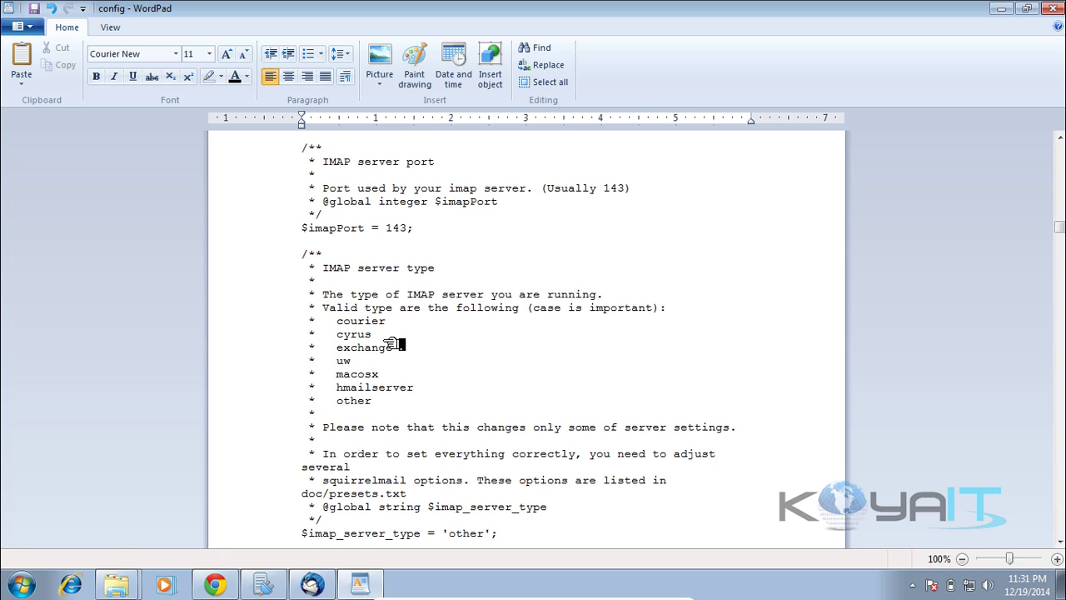
Copy 'hmailserver' from the valid types list and paste it as the $imap_server_type value
{"action": "left_click_drag", "start_coordinate": [325, 273], "coordinate": [432, 273]}
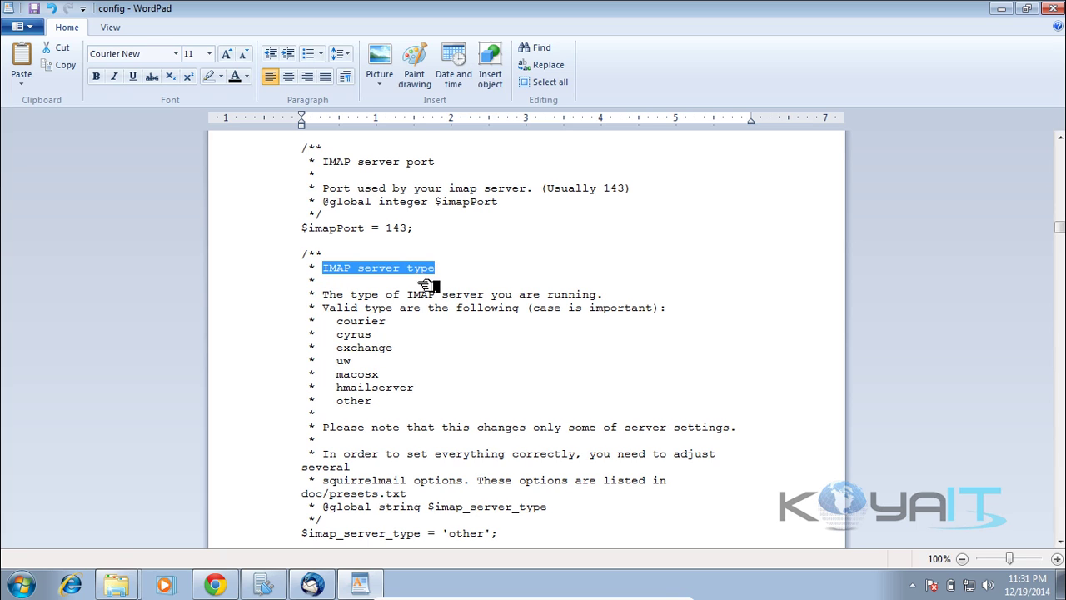
{"action": "left_click", "coordinate": [406, 347]}
{"action": "left_click", "coordinate": [338, 390]}
{"action": "left_click_drag", "start_coordinate": [337, 389], "coordinate": [414, 391]}
{"action": "key", "text": "ctrl+c"}
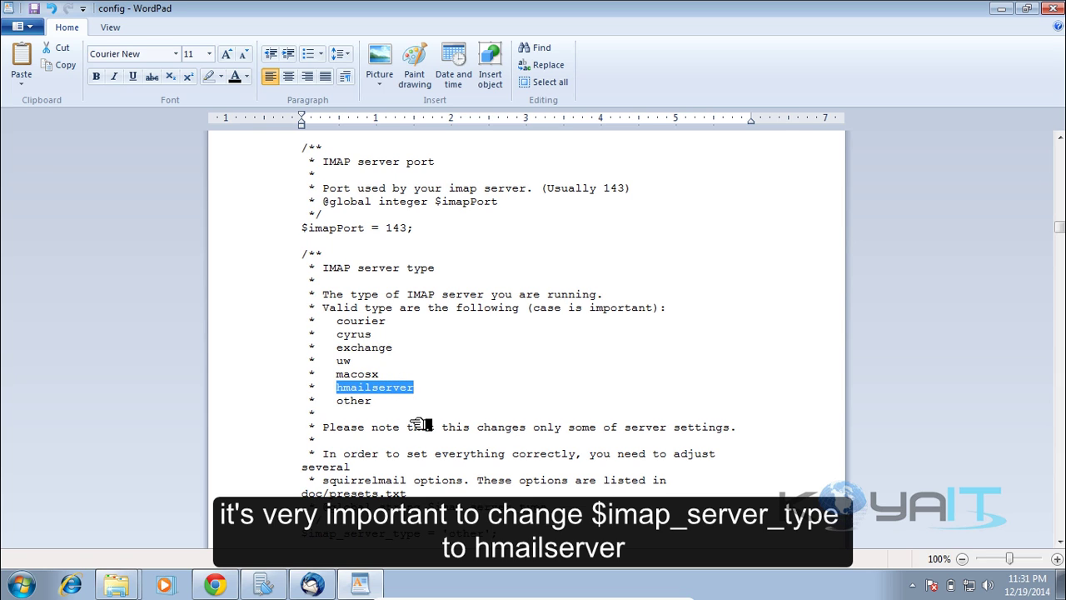
{"action": "scroll", "coordinate": [421, 423], "scroll_direction": "down", "scroll_amount": 2}
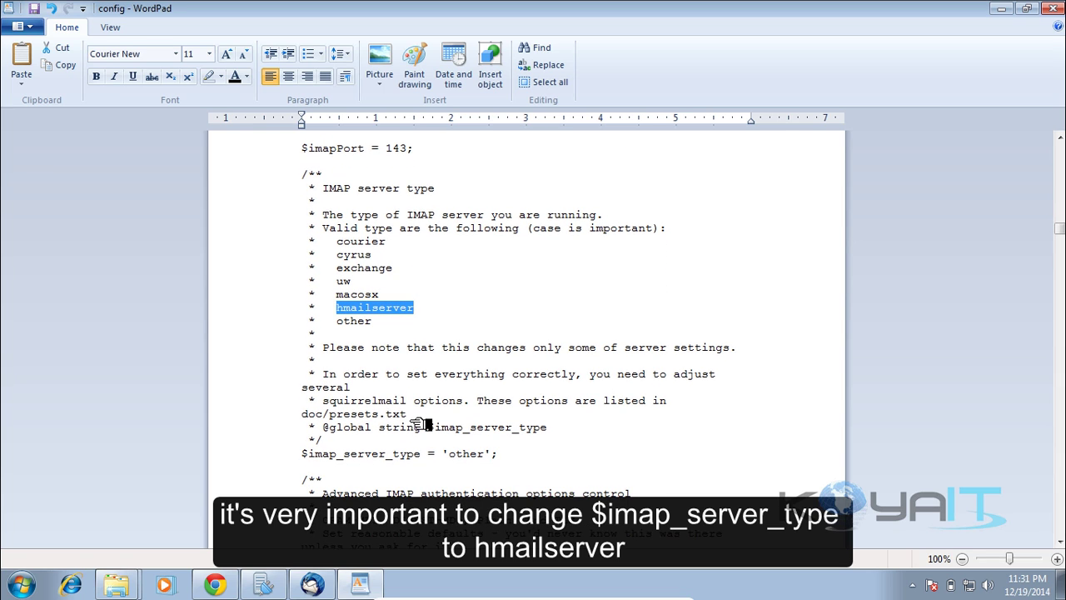
{"action": "left_click_drag", "start_coordinate": [449, 467], "coordinate": [487, 469]}
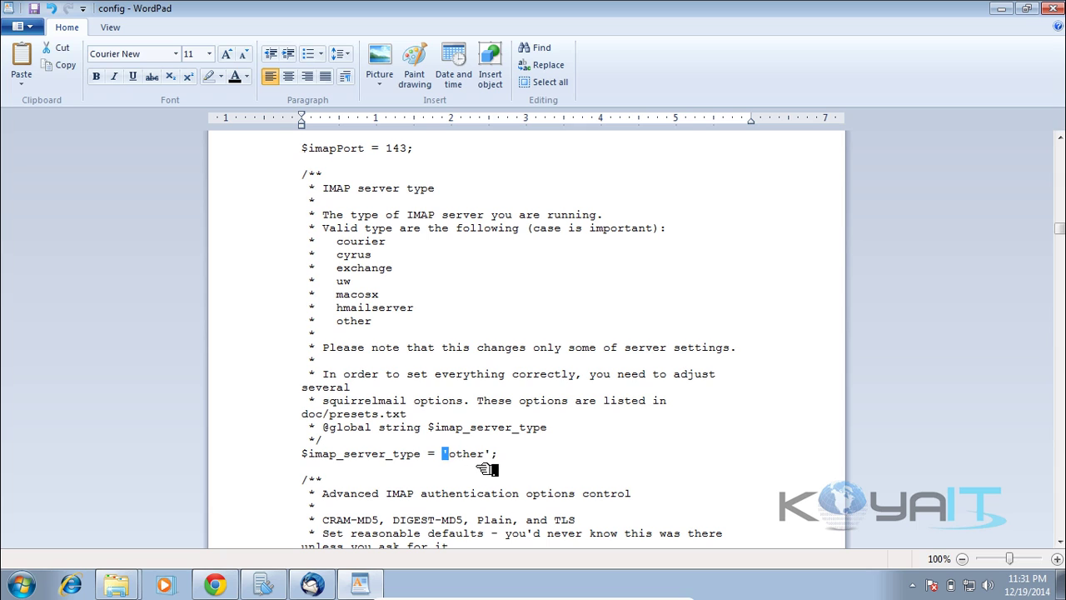
{"action": "left_click", "coordinate": [488, 469]}
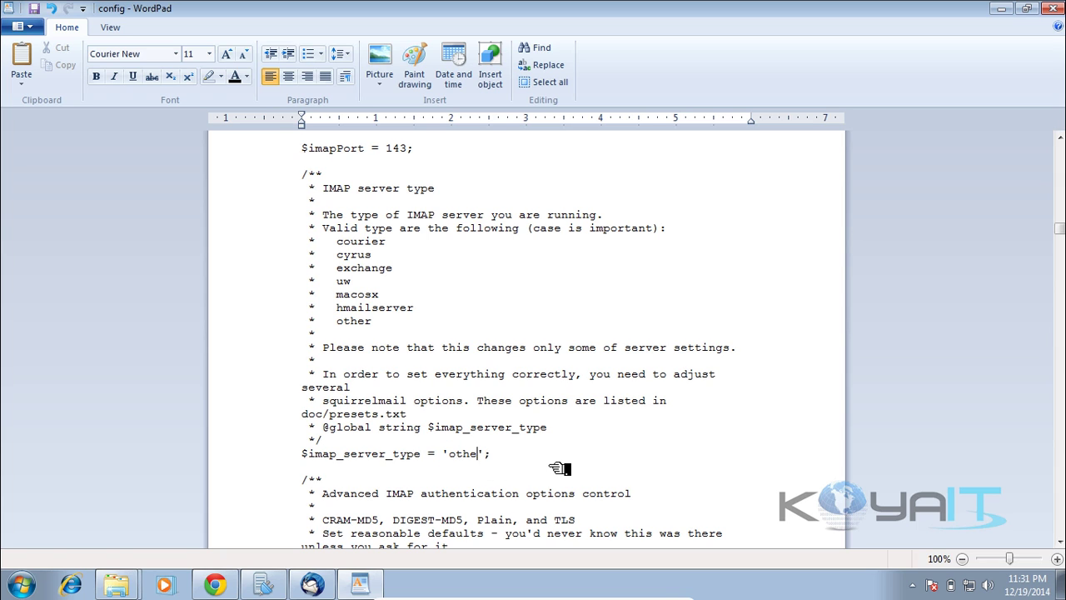
{"action": "key", "text": "ctrl+v"}
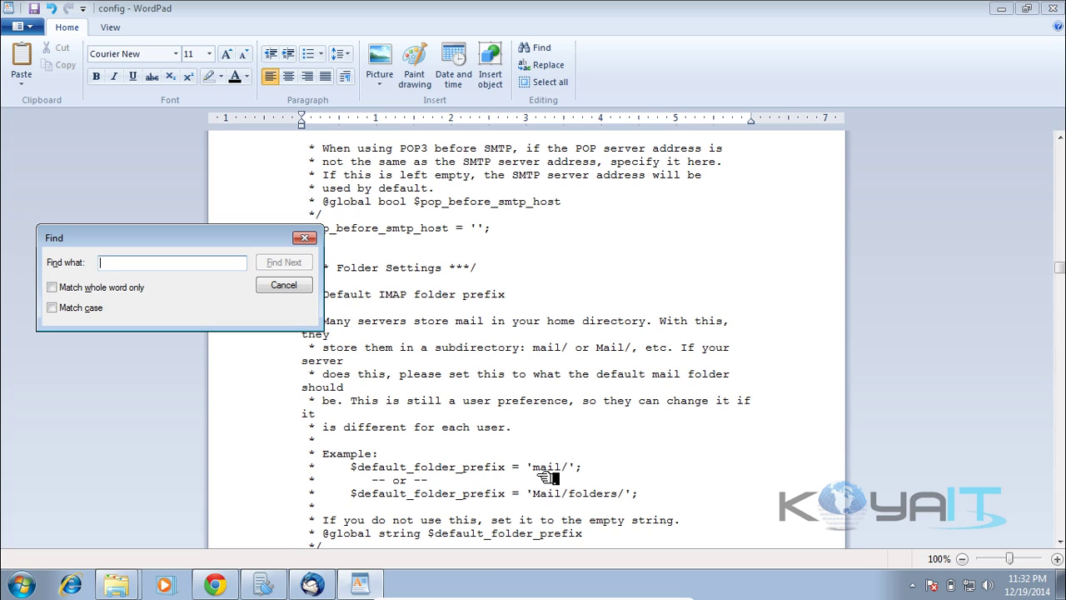
Search whole-word for '$data' to locate the $data_dir line reading '/var/local/squirrelmail/data/'
{"action": "type", "text": "$data"}
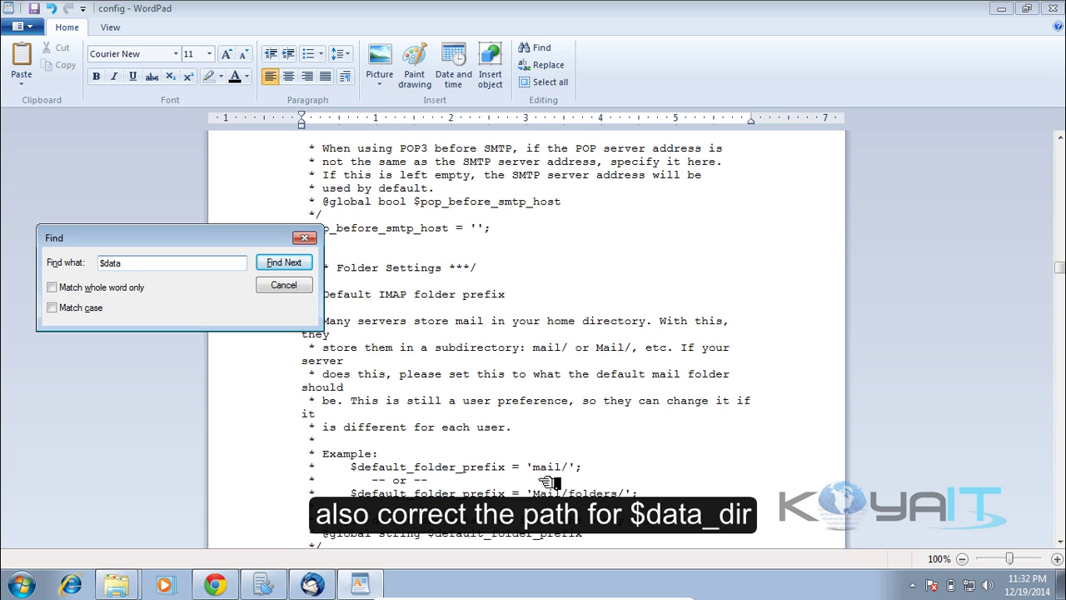
{"action": "left_click", "coordinate": [133, 289]}
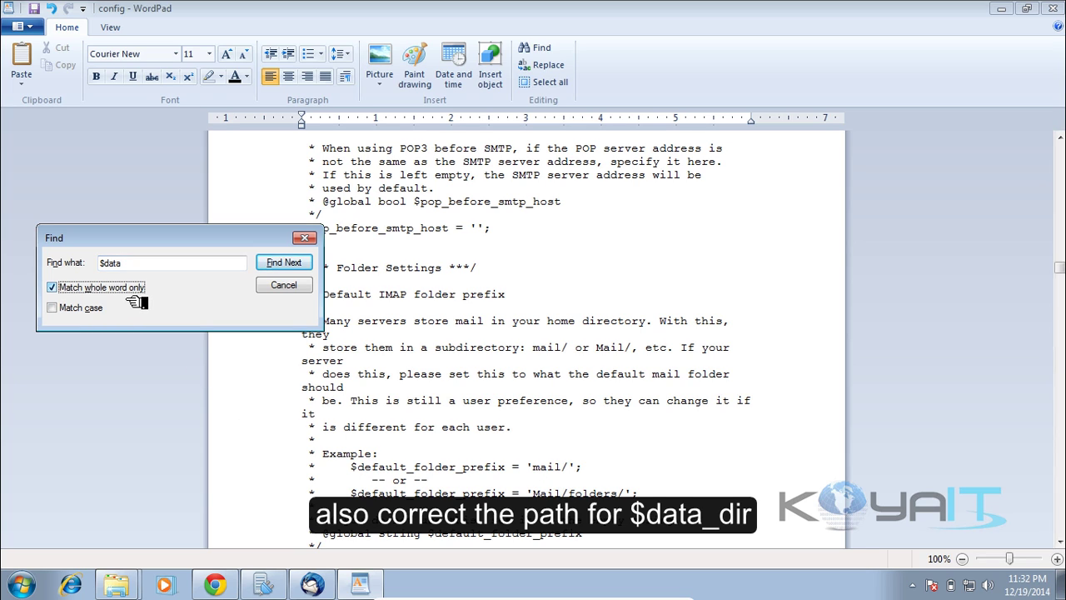
{"action": "left_click", "coordinate": [276, 270]}
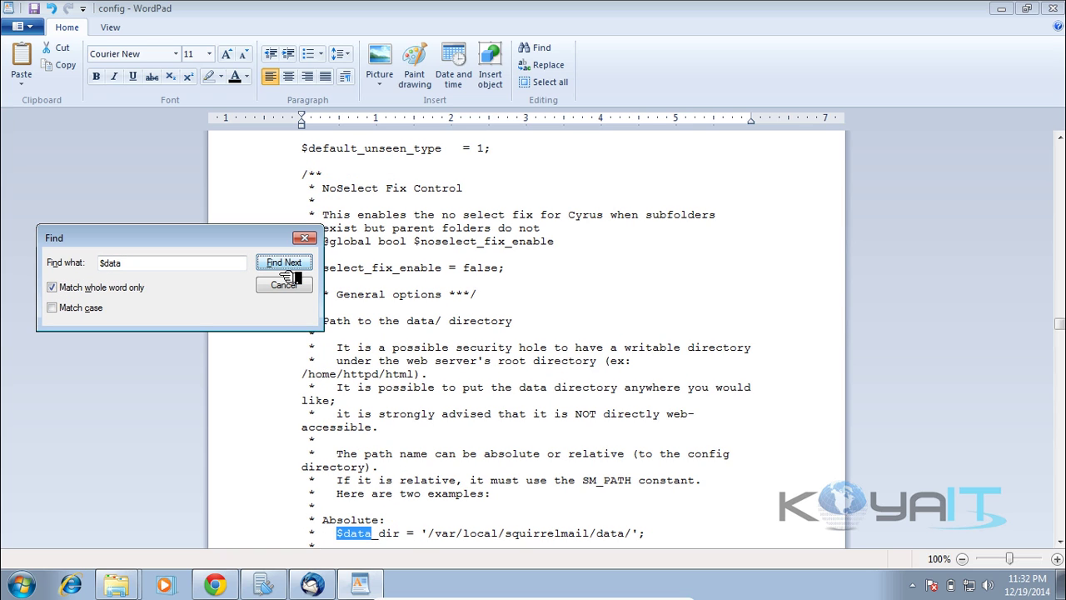
{"action": "left_click", "coordinate": [305, 238]}
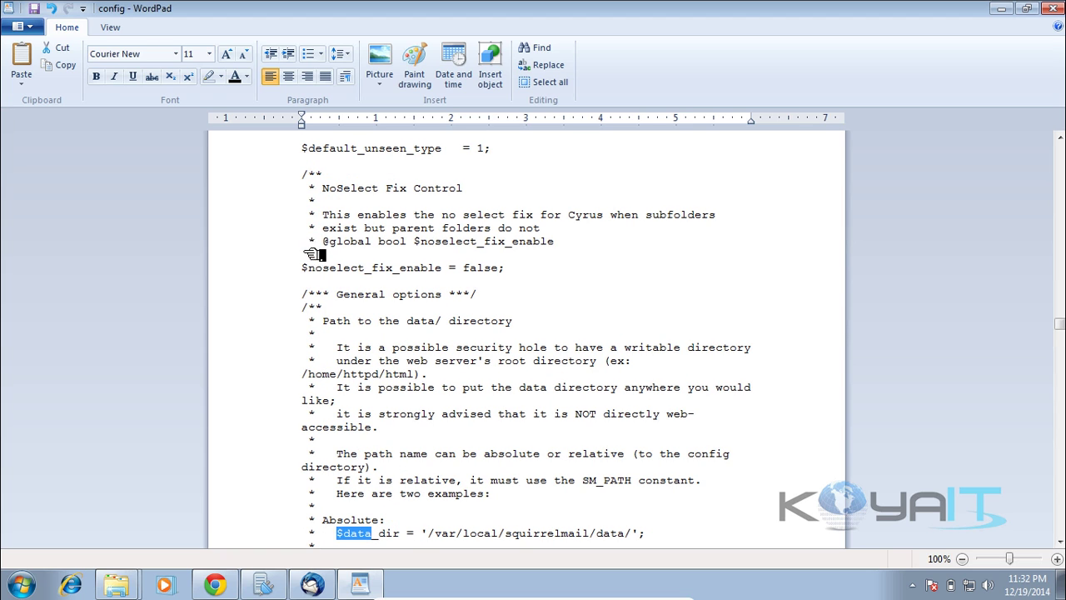
{"action": "scroll", "coordinate": [410, 395], "scroll_direction": "down", "scroll_amount": 5}
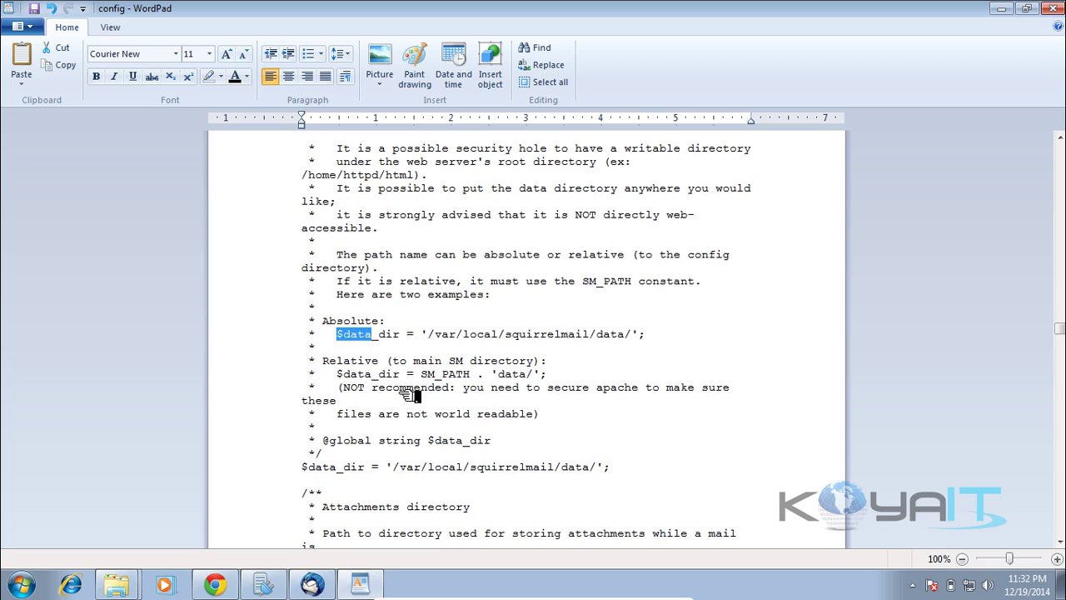
{"action": "left_click", "coordinate": [387, 467]}
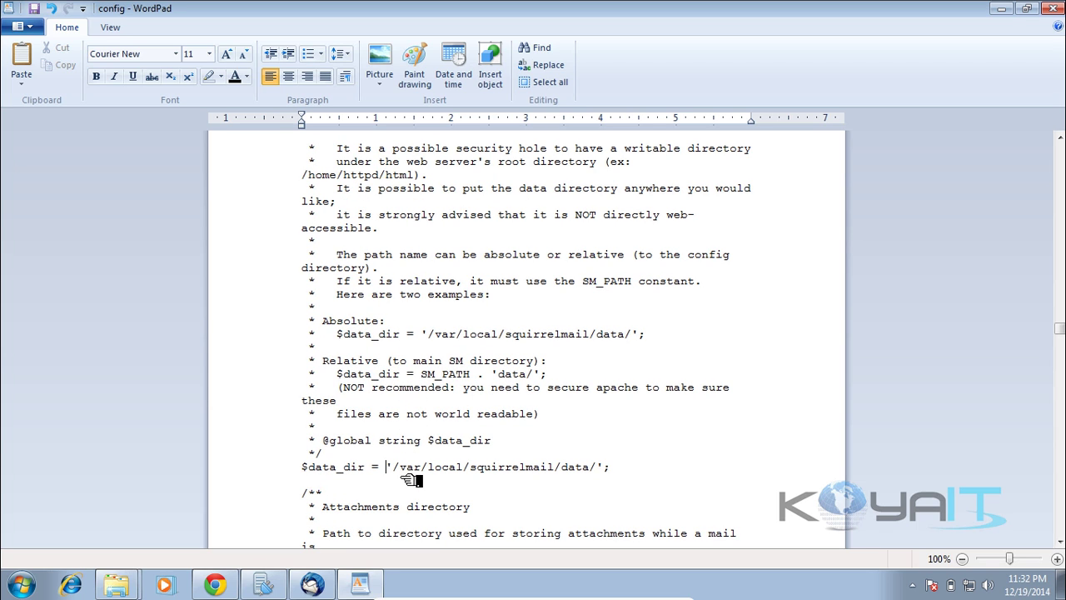
{"action": "left_click_drag", "start_coordinate": [402, 476], "coordinate": [540, 478]}
{"action": "left_click", "coordinate": [540, 479]}
In Explorer, open the squirrel-webmail data folder and copy its path C:\wamp\www\squirrel-webmail\data
{"action": "left_click", "coordinate": [121, 589]}
{"action": "left_click", "coordinate": [116, 549]}
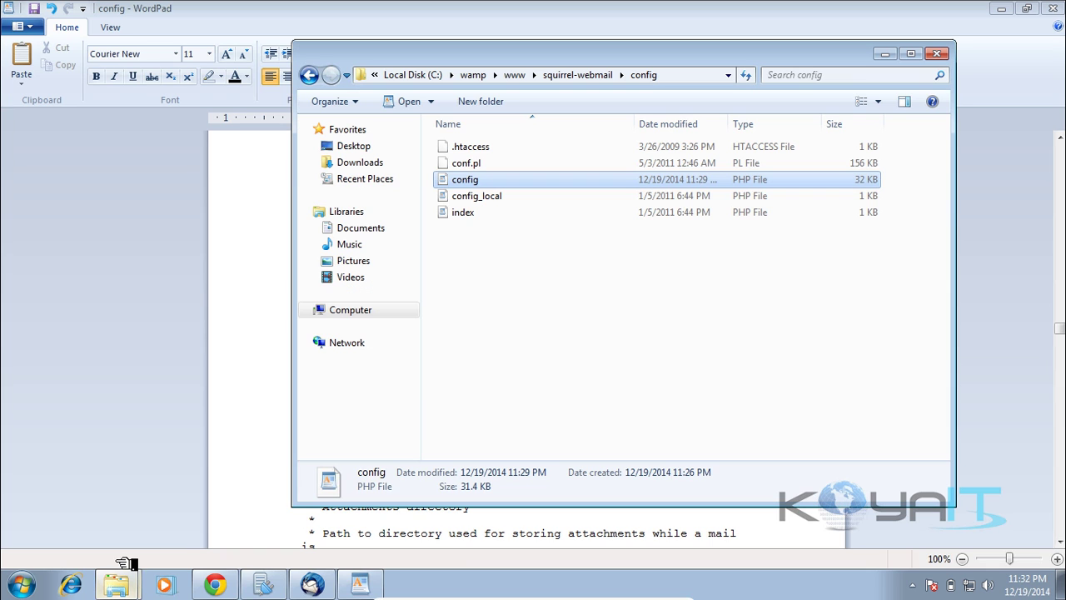
{"action": "left_click", "coordinate": [566, 325]}
{"action": "left_click", "coordinate": [583, 81]}
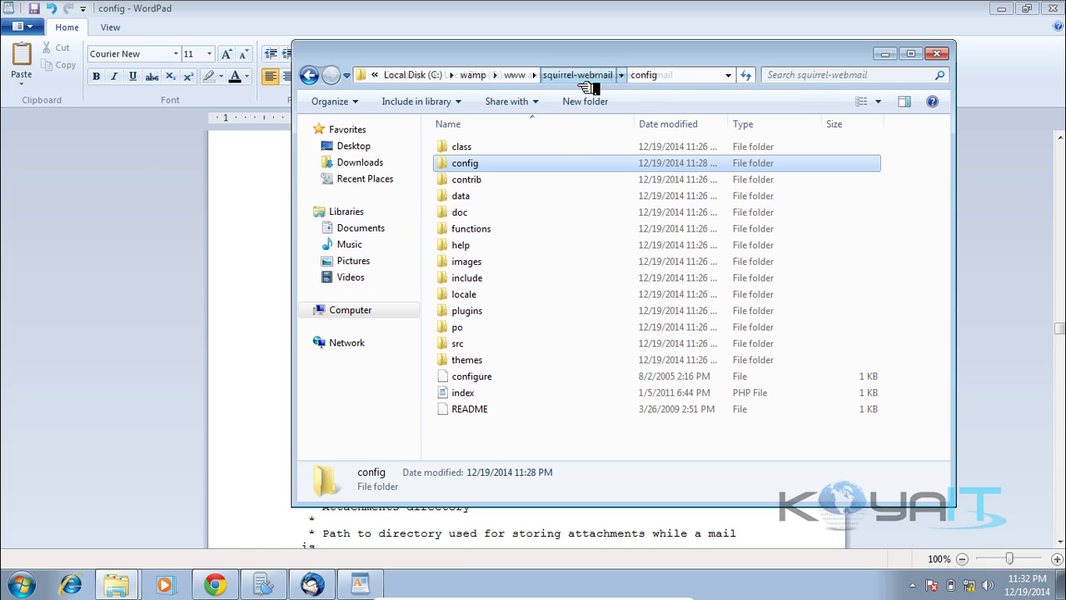
{"action": "double_click", "coordinate": [541, 198]}
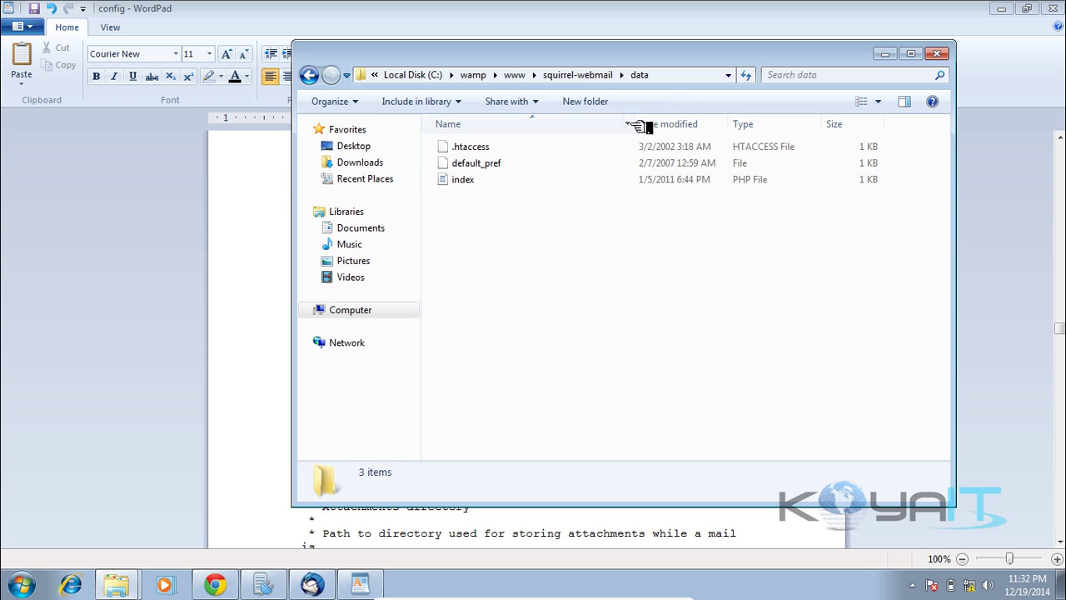
{"action": "left_click", "coordinate": [698, 82]}
{"action": "right_click", "coordinate": [671, 77]}
{"action": "left_click", "coordinate": [704, 117]}
Replace the old $data_dir path with the copied Windows data folder path
{"action": "left_click", "coordinate": [275, 320]}
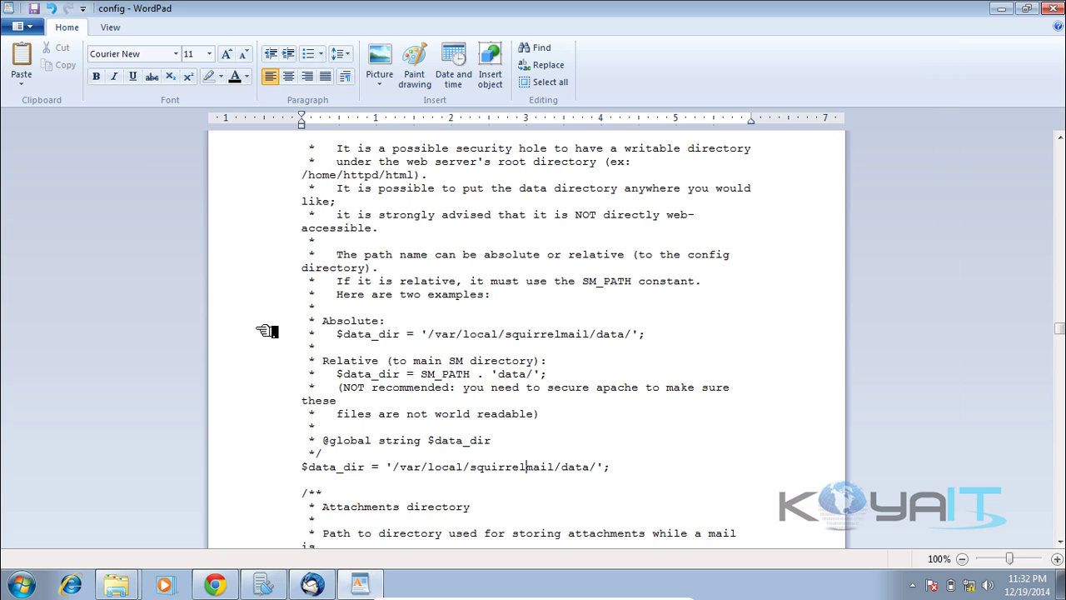
{"action": "left_click_drag", "start_coordinate": [393, 468], "coordinate": [594, 473]}
{"action": "left_click", "coordinate": [596, 472]}
{"action": "key", "text": "BackSpace"}
{"action": "key", "text": "BackSpace"}
{"action": "key", "text": "BackSpace"}
{"action": "key", "text": "BackSpace"}
{"action": "key", "text": "BackSpace"}
{"action": "key", "text": "BackSpace"}
{"action": "key", "text": "BackSpace"}
{"action": "key", "text": "BackSpace"}
{"action": "key", "text": "BackSpace"}
{"action": "key", "text": "BackSpace"}
{"action": "key", "text": "BackSpace"}
{"action": "key", "text": "BackSpace"}
{"action": "key", "text": "BackSpace"}
{"action": "key", "text": "BackSpace"}
{"action": "key", "text": "BackSpace"}
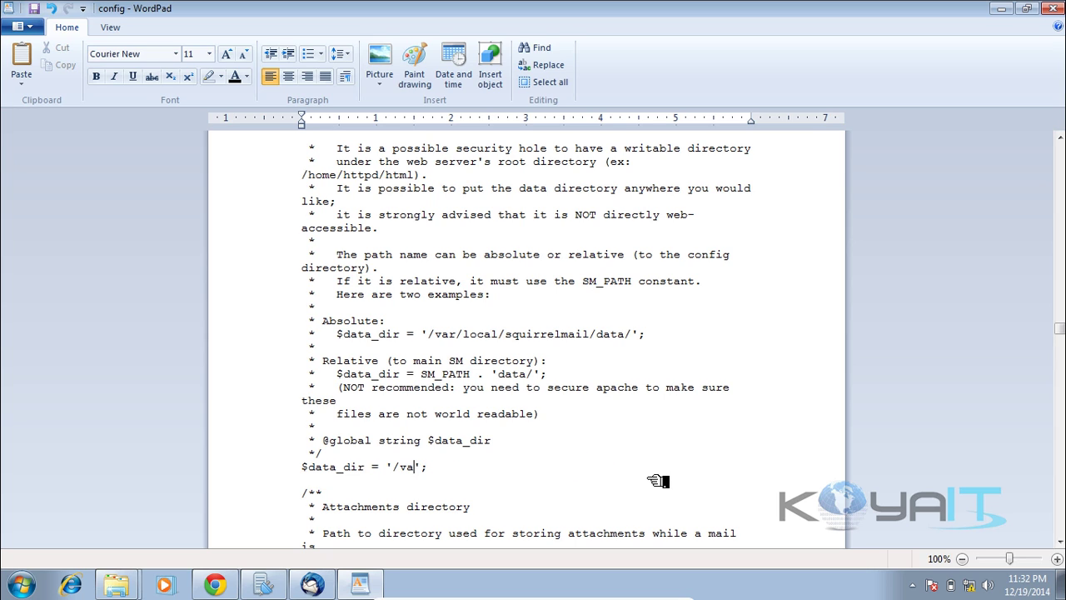
{"action": "key", "text": "ctrl+v"}
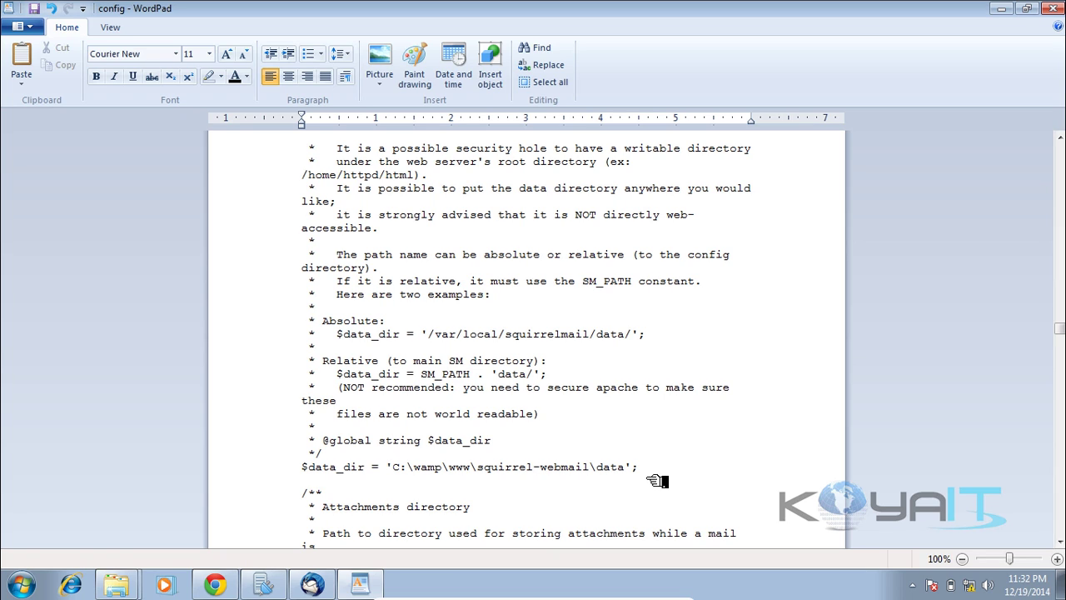
Change the backslashes to forward slashes so $data_dir reads 'C:/wamp/www/squirrel-webmail/data/'
{"action": "key", "text": "BackSpace"}
{"action": "key", "text": "BackSpace"}
{"action": "type", "text": "/"}
{"action": "key", "text": "BackSpace"}
{"action": "type", "text": "/"}
{"action": "key", "text": "BackSpace"}
{"action": "type", "text": "/"}
{"action": "scroll", "coordinate": [656, 481], "scroll_direction": "down", "scroll_amount": 8}
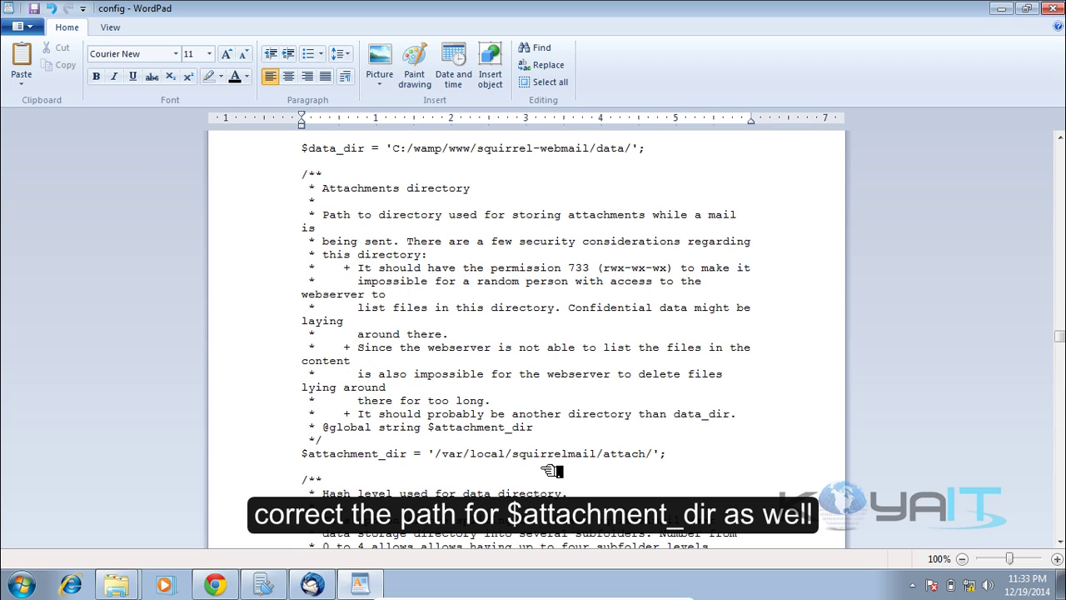
{"action": "left_click", "coordinate": [319, 456]}
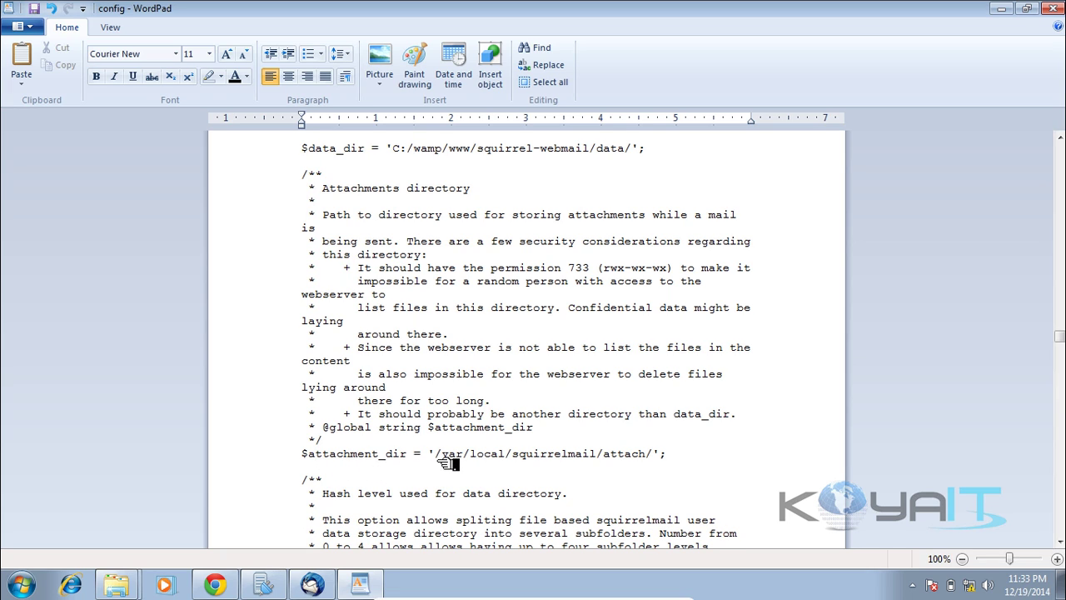
{"action": "left_click", "coordinate": [116, 584]}
Create a new 'attach' folder in squirrel-webmail, open it, and select its path
{"action": "left_click", "coordinate": [149, 553]}
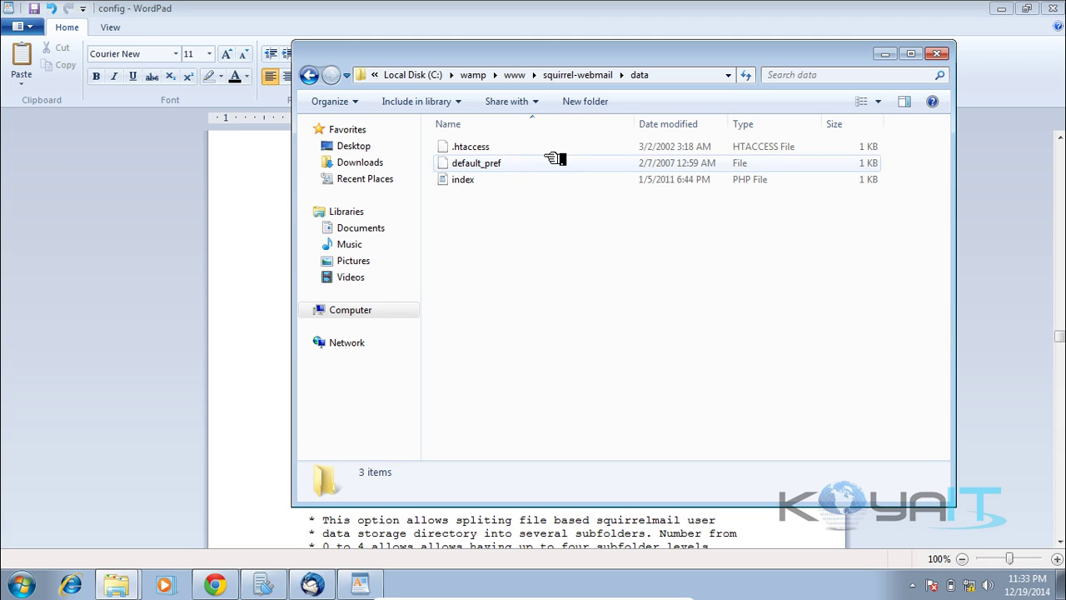
{"action": "left_click", "coordinate": [571, 80]}
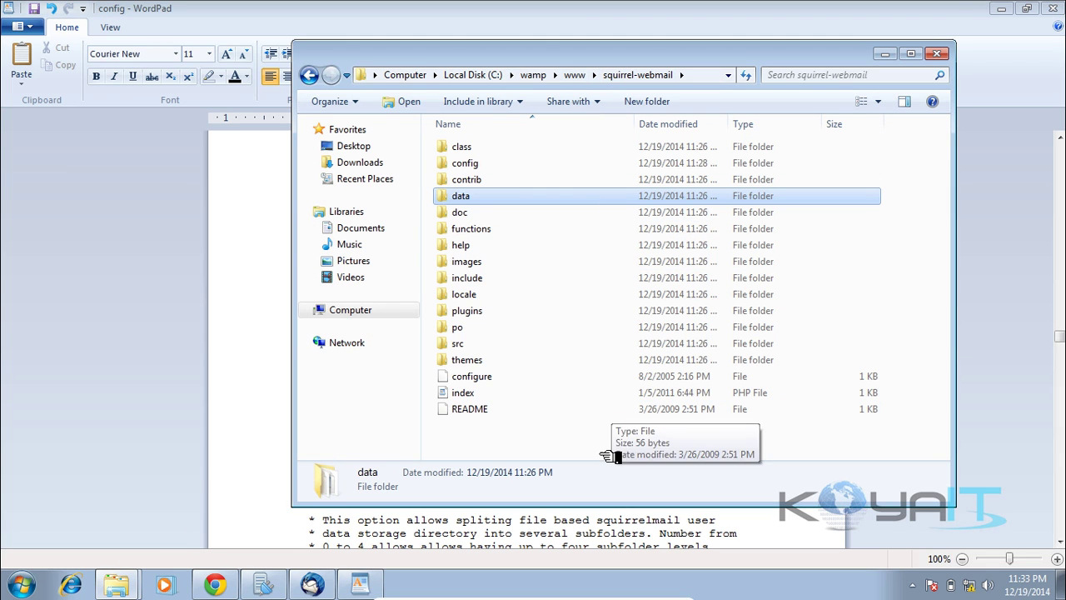
{"action": "left_click", "coordinate": [612, 429]}
{"action": "left_click", "coordinate": [585, 100]}
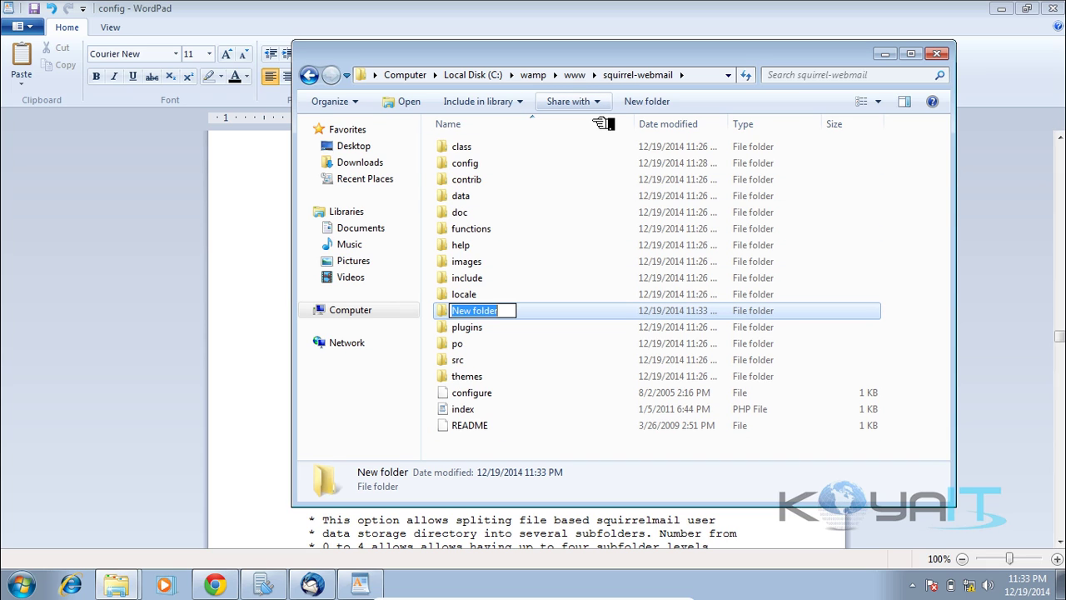
{"action": "type", "text": "attach"}
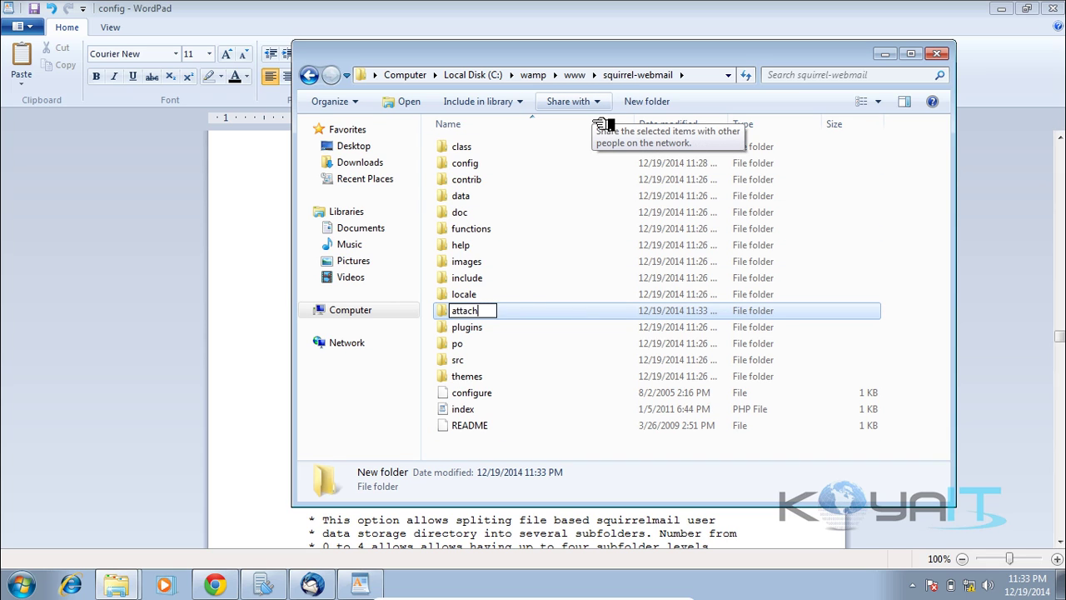
{"action": "key", "text": "Return"}
{"action": "key", "text": "Return"}
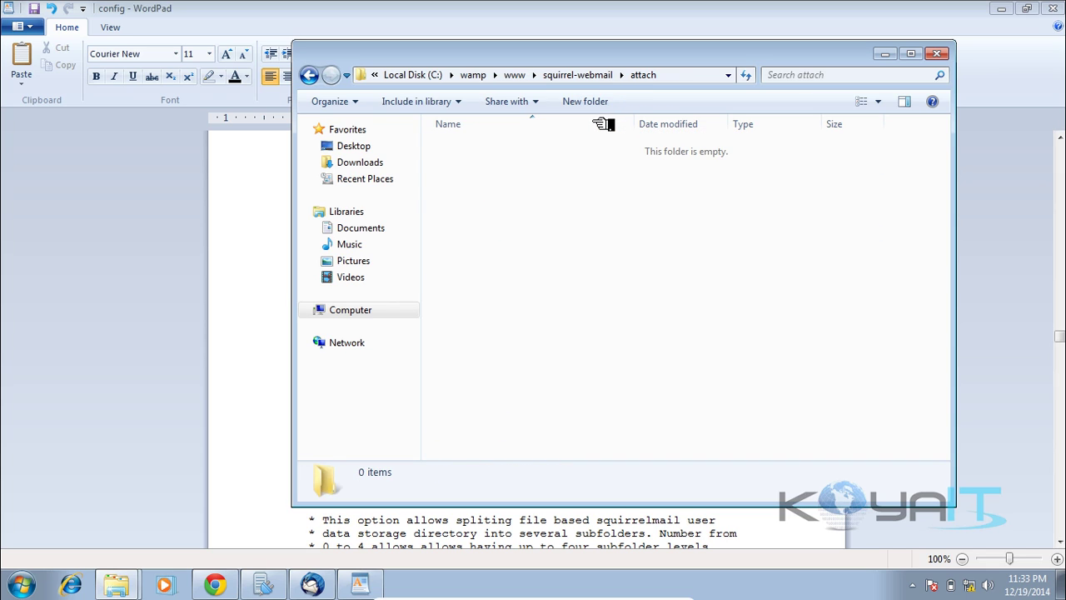
{"action": "left_click", "coordinate": [700, 81]}
{"action": "right_click", "coordinate": [704, 89]}
Copy the attach folder path and paste it over the old $attachment_dir path
{"action": "left_click", "coordinate": [720, 133]}
{"action": "left_click", "coordinate": [108, 292]}
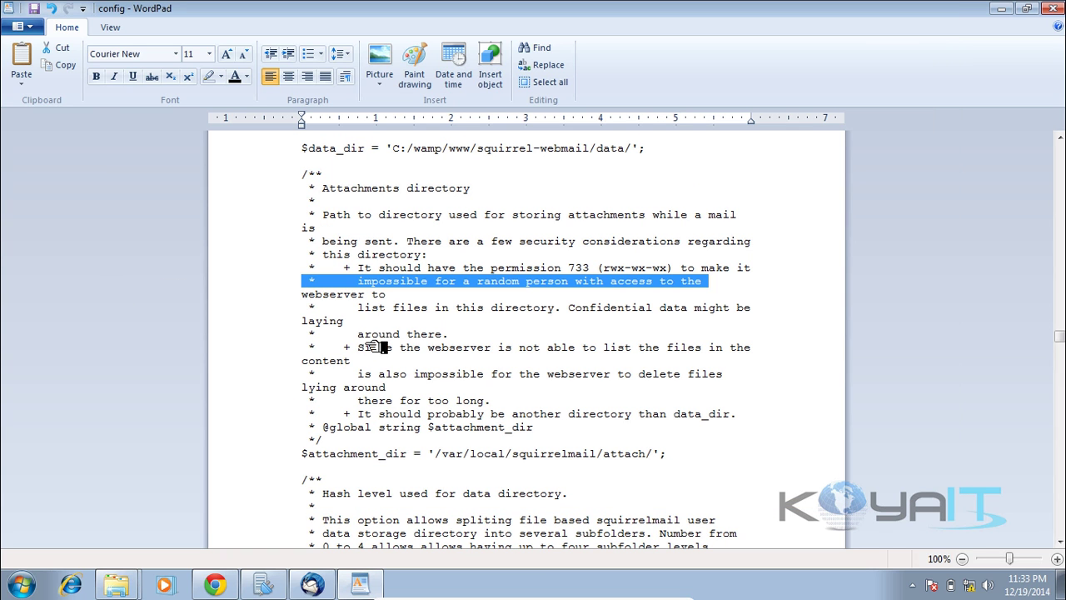
{"action": "left_click", "coordinate": [374, 454]}
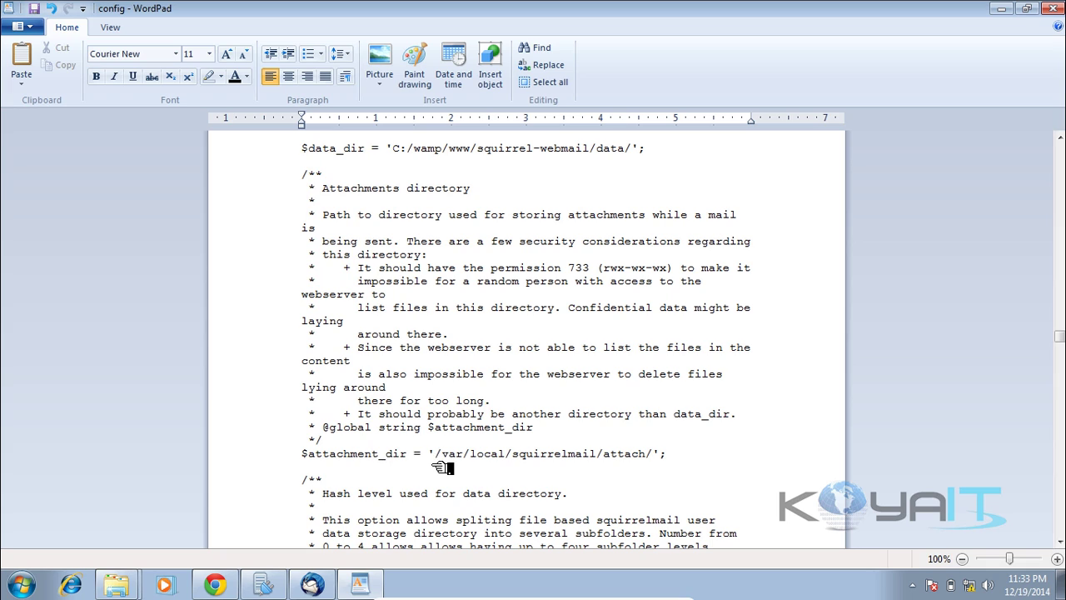
{"action": "left_click_drag", "start_coordinate": [428, 454], "coordinate": [662, 465]}
{"action": "left_click", "coordinate": [653, 460]}
{"action": "key", "text": "BackSpace"}
{"action": "key", "text": "BackSpace"}
{"action": "key", "text": "BackSpace"}
{"action": "key", "text": "BackSpace"}
{"action": "key", "text": "BackSpace"}
{"action": "key", "text": "BackSpace"}
{"action": "key", "text": "BackSpace"}
{"action": "key", "text": "BackSpace"}
{"action": "key", "text": "BackSpace"}
{"action": "key", "text": "BackSpace"}
{"action": "key", "text": "BackSpace"}
{"action": "key", "text": "BackSpace"}
{"action": "key", "text": "BackSpace"}
{"action": "key", "text": "BackSpace"}
{"action": "key", "text": "BackSpace"}
{"action": "key", "text": "BackSpace"}
{"action": "key", "text": "BackSpace"}
{"action": "key", "text": "BackSpace"}
{"action": "key", "text": "BackSpace"}
{"action": "key", "text": "BackSpace"}
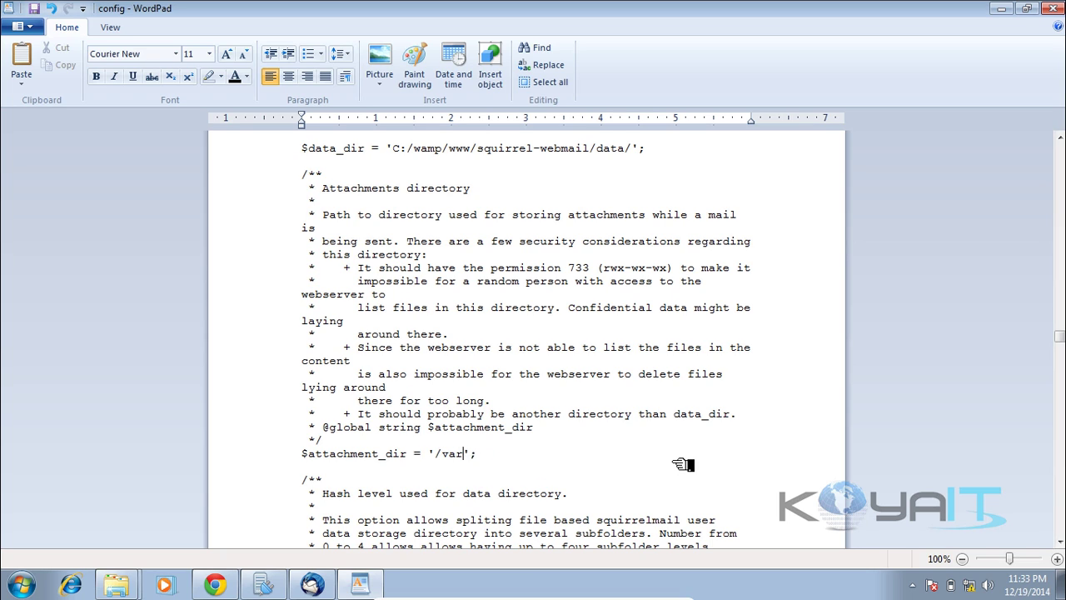
{"action": "key", "text": "ctrl+v"}
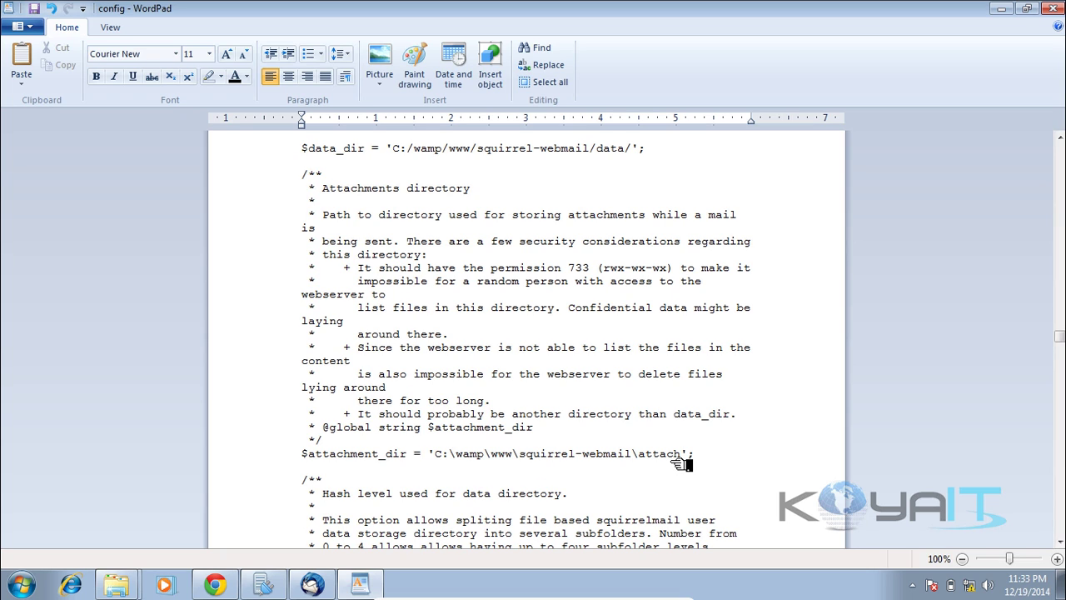
Fix slashes so $attachment_dir reads 'C:/wamp/www/squirrel-webmail/attach/', then close WordPad
{"action": "key", "text": "BackSpace"}
{"action": "type", "text": "/"}
{"action": "key", "text": "BackSpace"}
{"action": "type", "text": "/"}
{"action": "scroll", "coordinate": [683, 464], "scroll_direction": "down", "scroll_amount": 8}
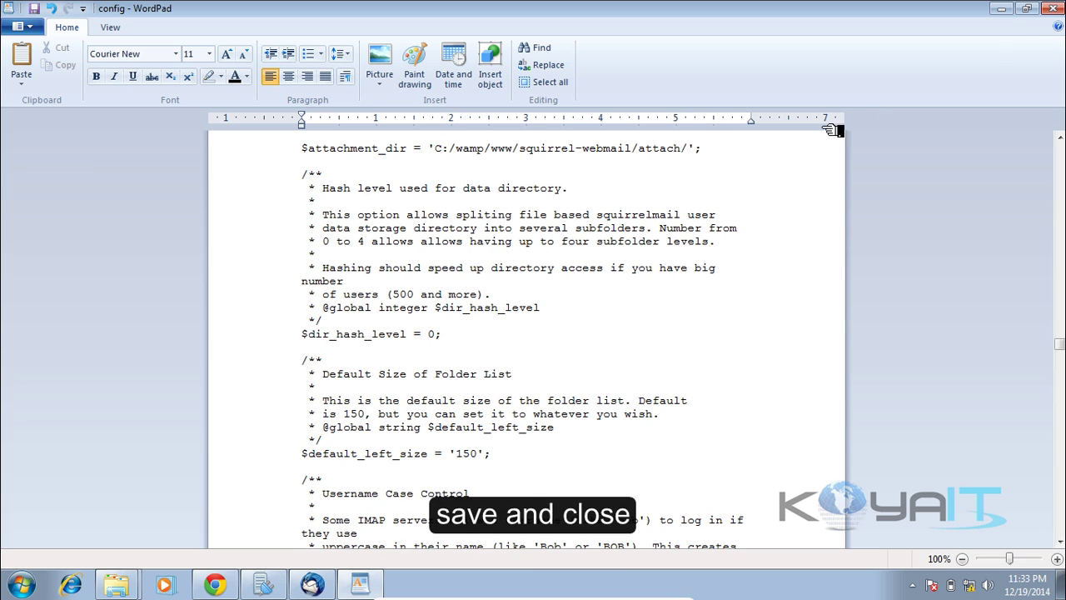
{"action": "left_click", "coordinate": [1051, 9]}
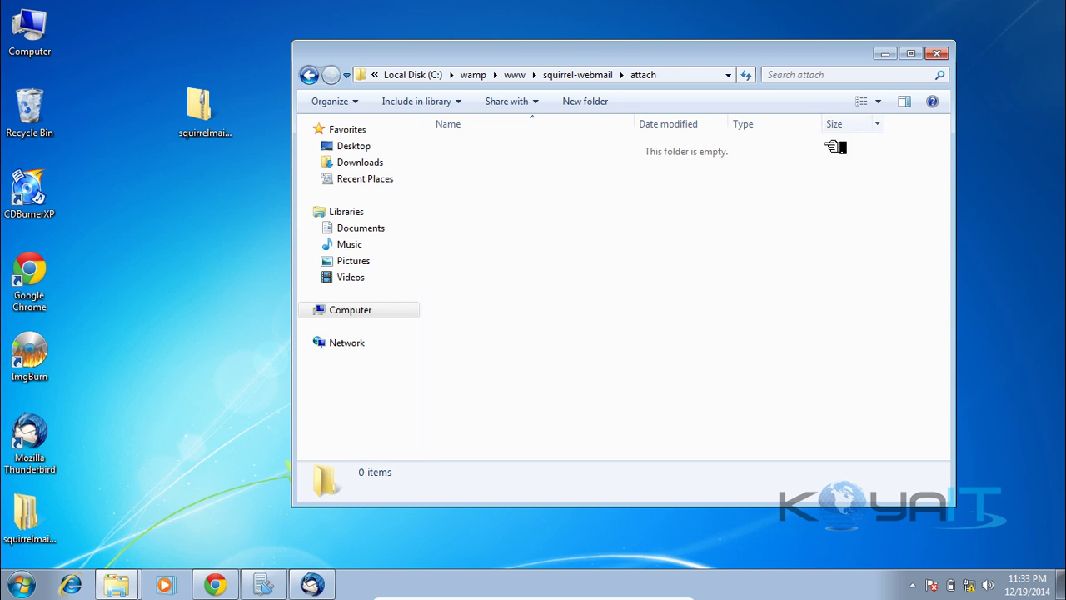
Log in to SquirrelMail with the Yahoo account's email and password, letting Chrome save the password
{"action": "left_click", "coordinate": [236, 587]}
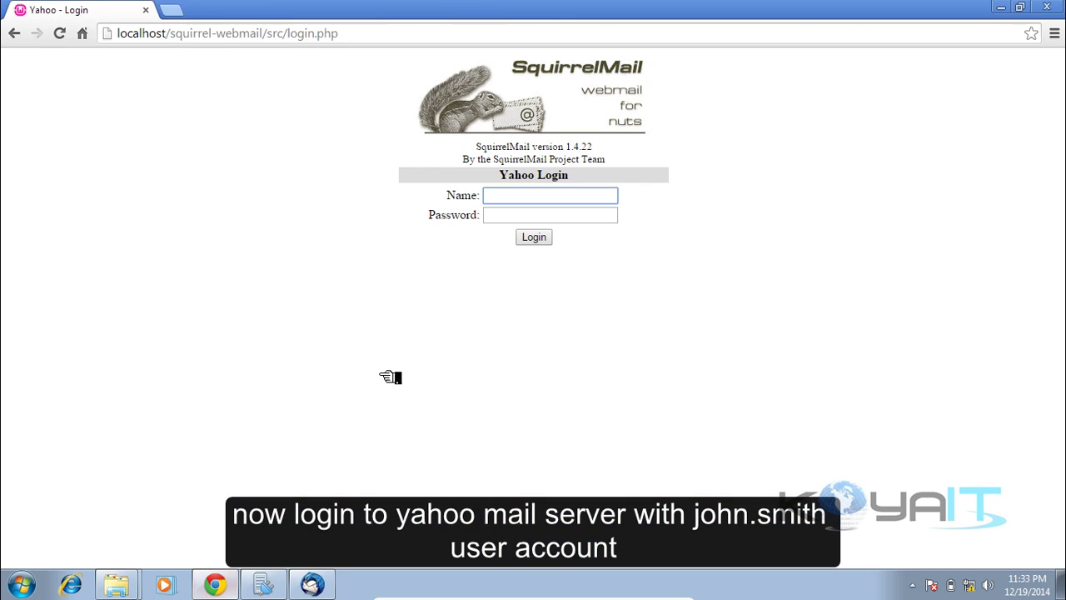
{"action": "type", "text": "john.smith@yahoo.com"}
{"action": "key", "text": "Tab"}
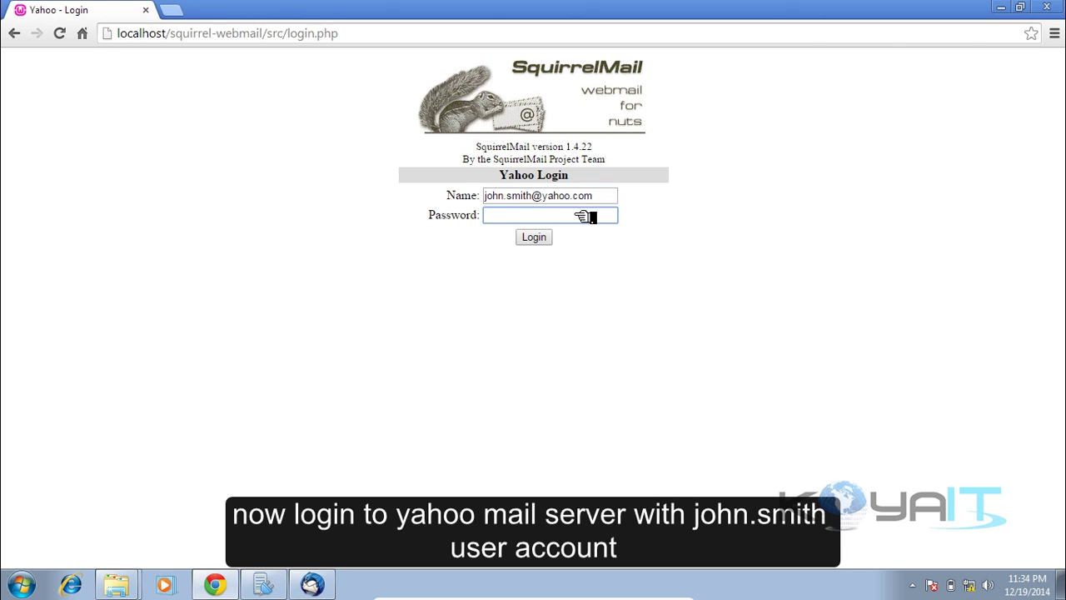
{"action": "type", "text": "password"}
{"action": "left_click", "coordinate": [548, 243]}
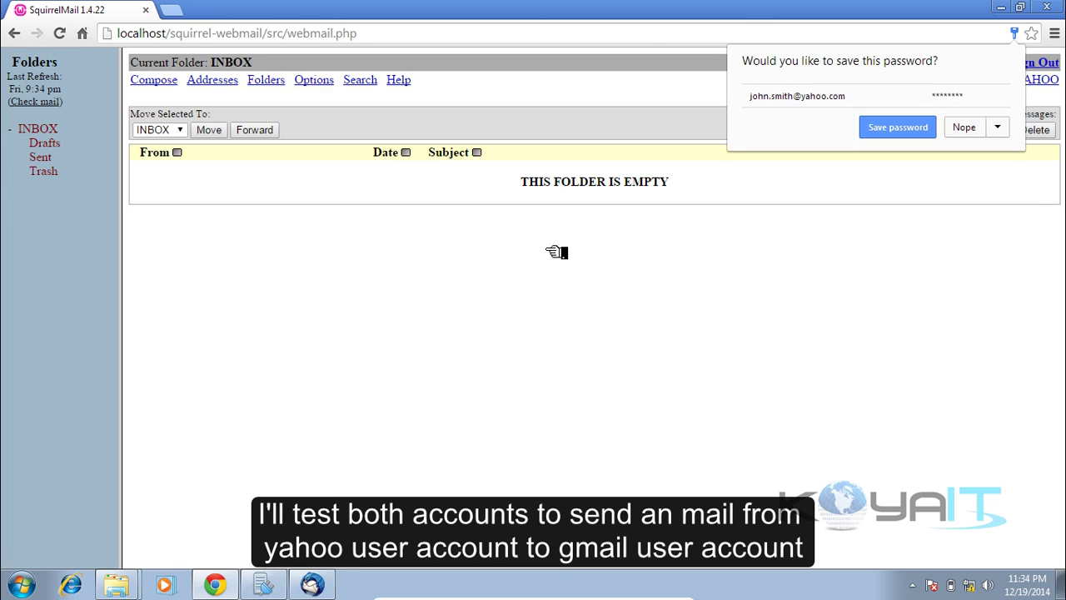
{"action": "left_click", "coordinate": [927, 142]}
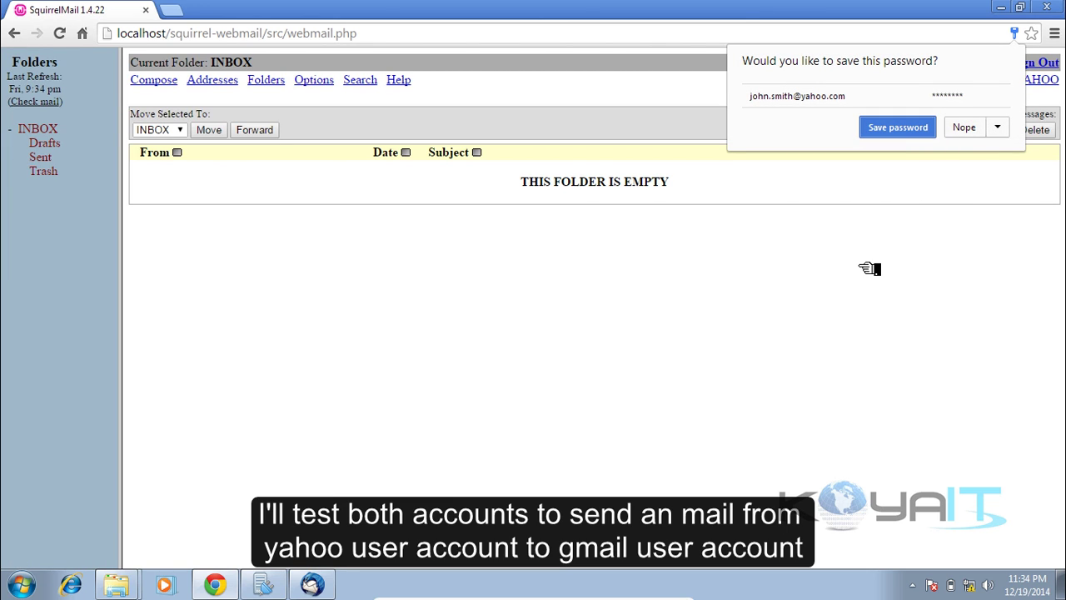
Send the Gmail user a mail titled 'Hello message' with body 'hi, how you doing?'
{"action": "left_click", "coordinate": [173, 87]}
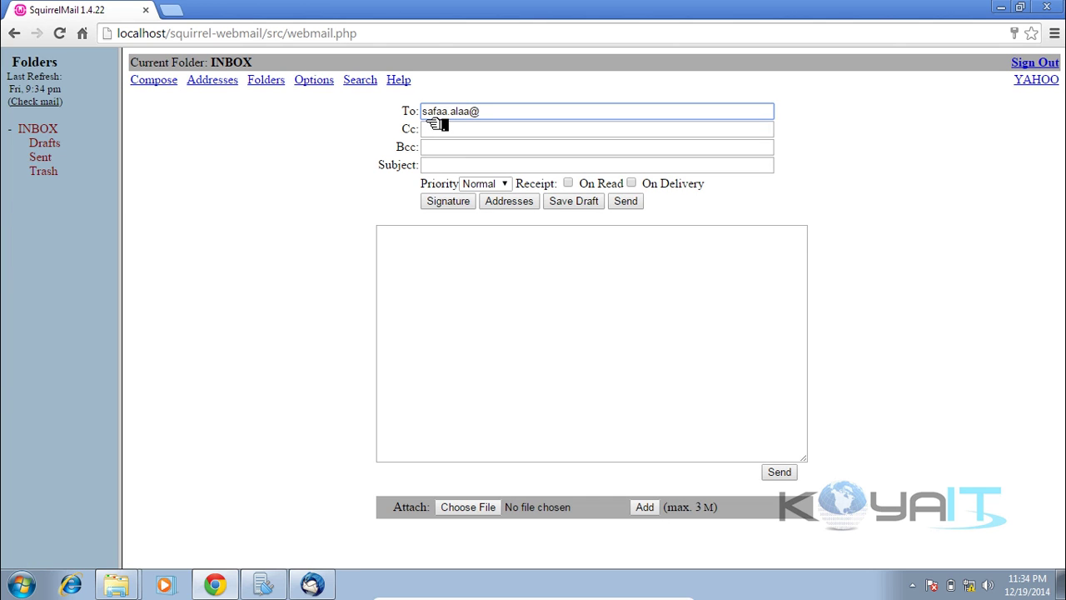
{"action": "left_click", "coordinate": [434, 126]}
{"action": "key", "text": "Tab"}
{"action": "key", "text": "Tab"}
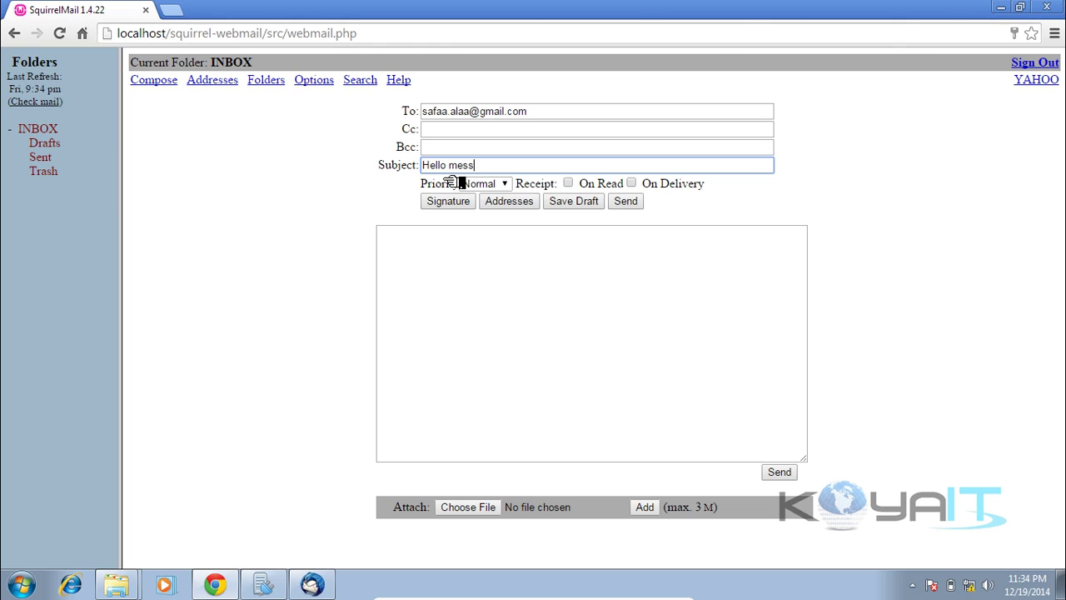
{"action": "left_click", "coordinate": [467, 282]}
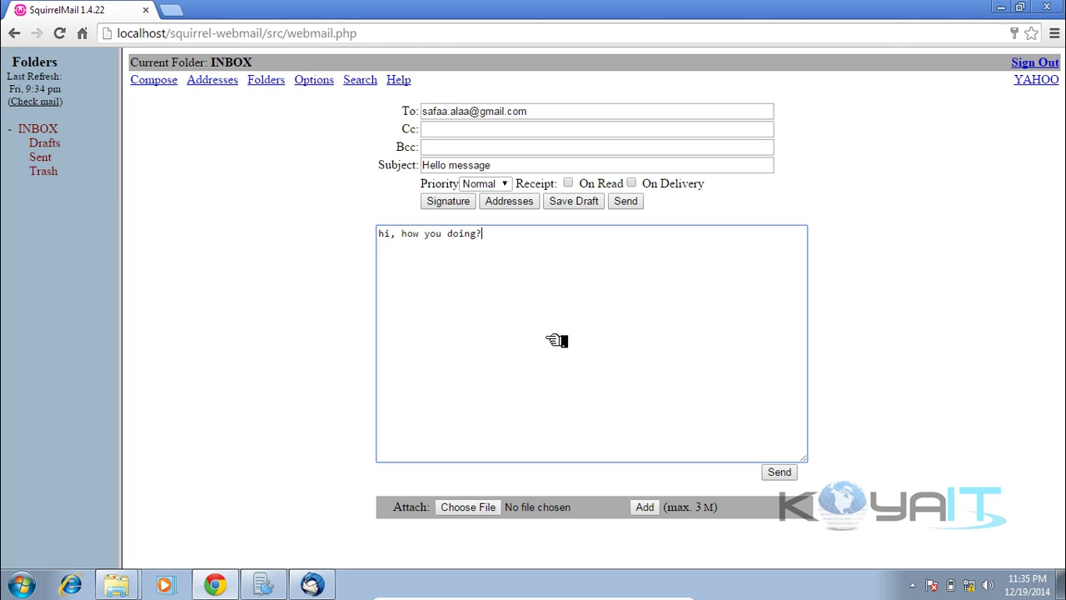
{"action": "left_click", "coordinate": [787, 479]}
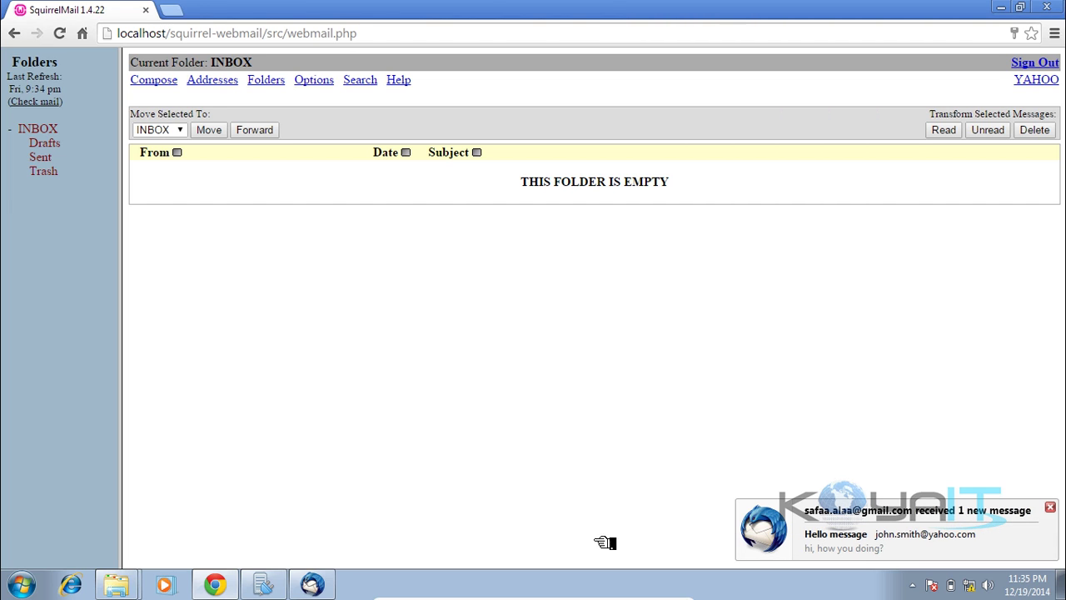
Open the received 'Hello message' from the Yahoo account in Thunderbird's Gmail inbox
{"action": "left_click", "coordinate": [316, 583]}
{"action": "double_click", "coordinate": [265, 119]}
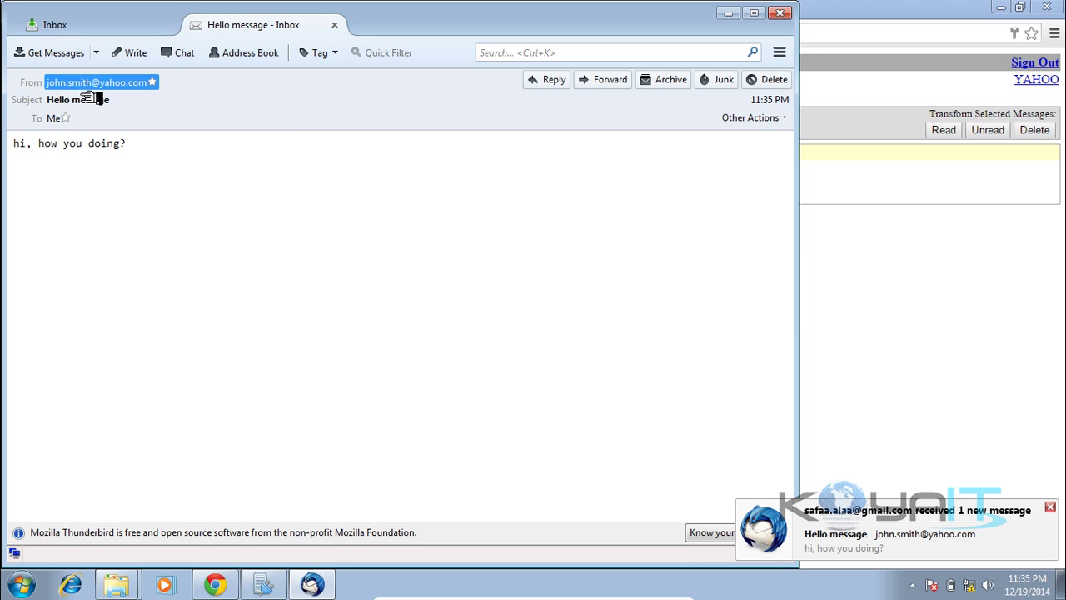
{"action": "left_click", "coordinate": [98, 160]}
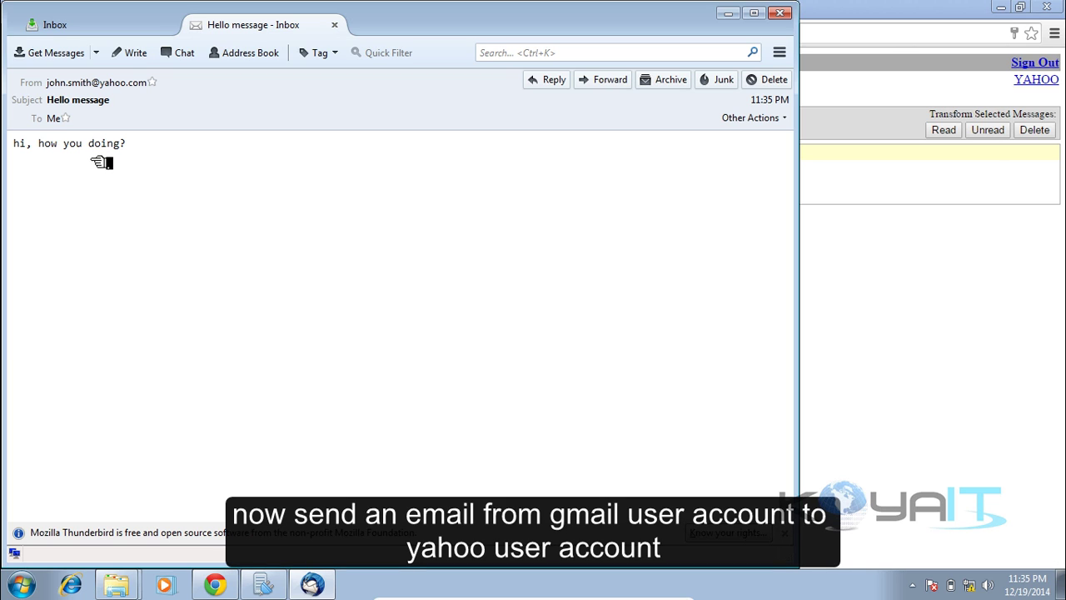
Send the Yahoo address a reply titled 'hello message response' saying 'Welcome, am fine and you?'
{"action": "left_click", "coordinate": [136, 56]}
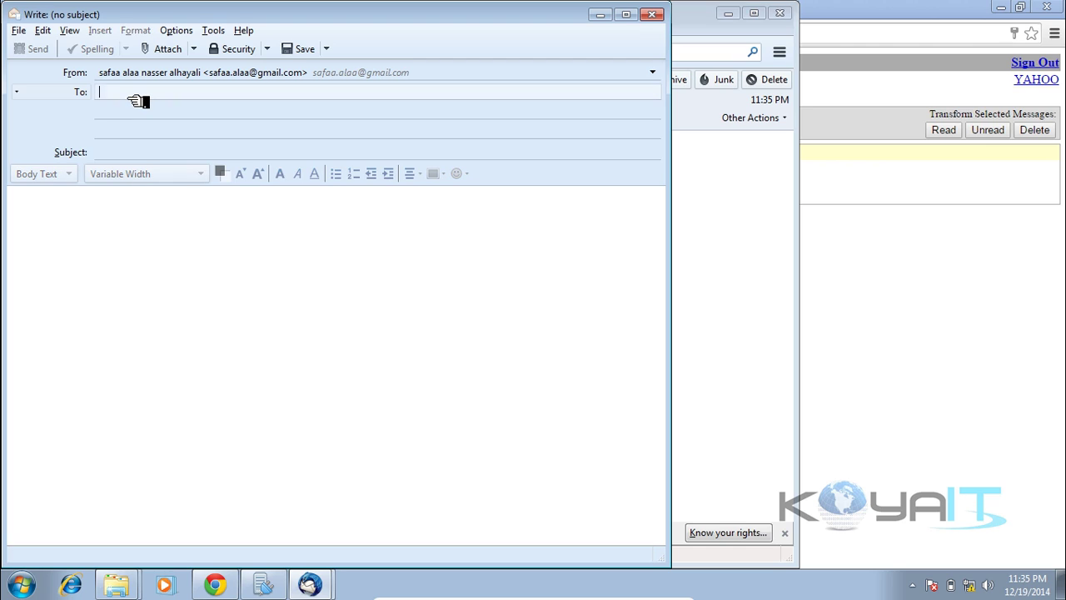
{"action": "type", "text": "john.smith@yahoo.com"}
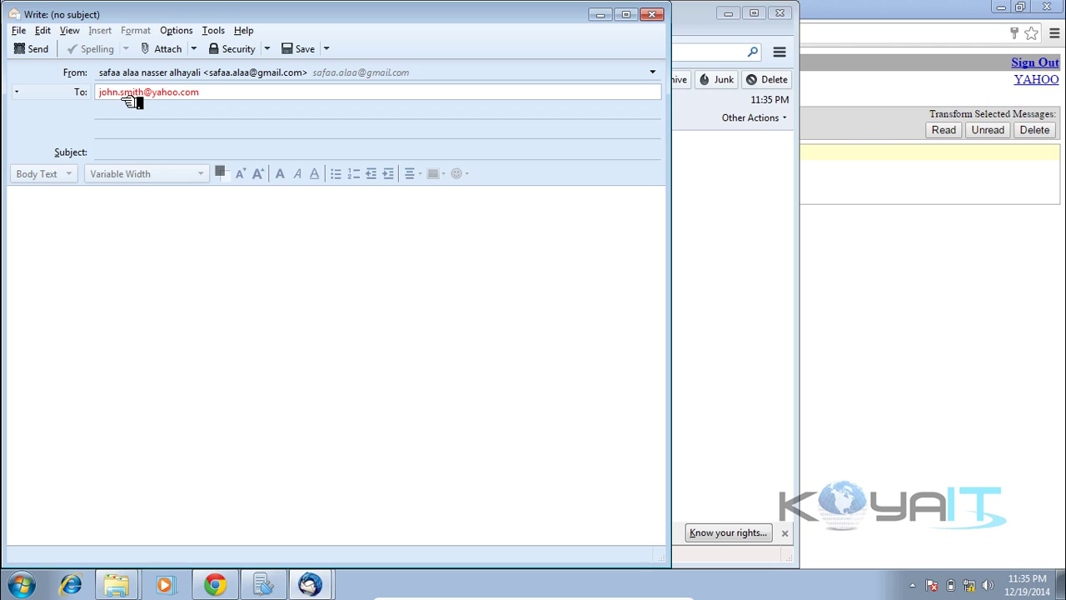
{"action": "left_click", "coordinate": [143, 157]}
{"action": "type", "text": "hello message response"}
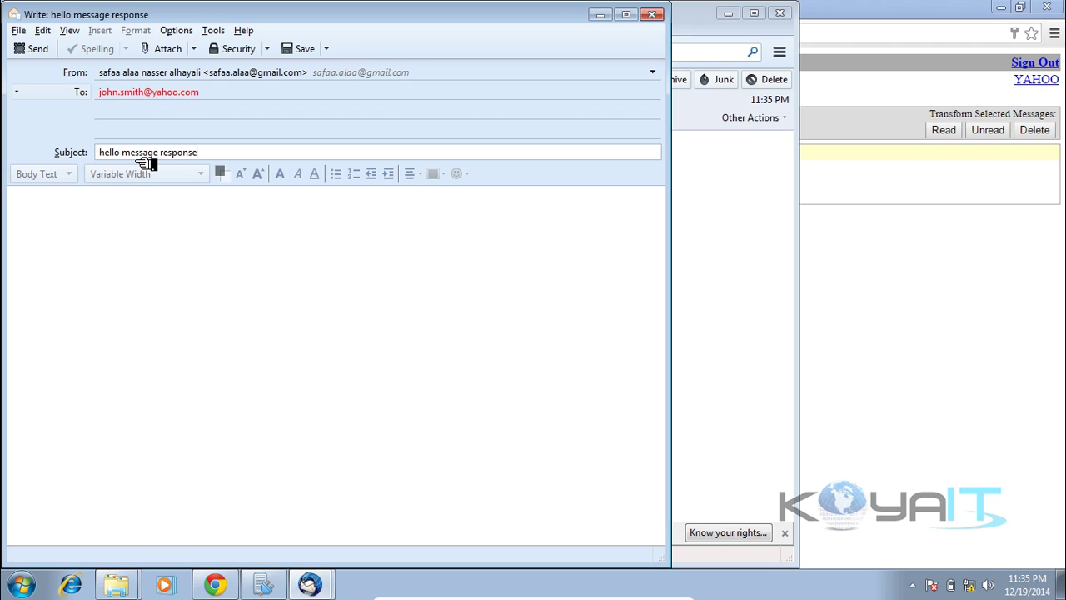
{"action": "left_click", "coordinate": [154, 305]}
{"action": "type", "text": "We"}
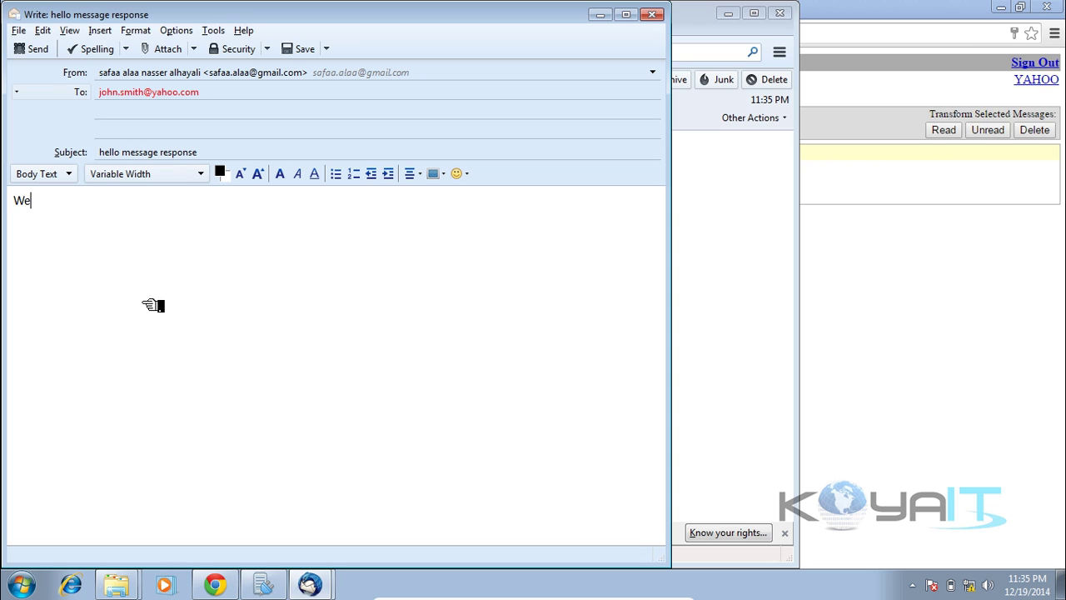
{"action": "type", "text": "lcome, am fine and"}
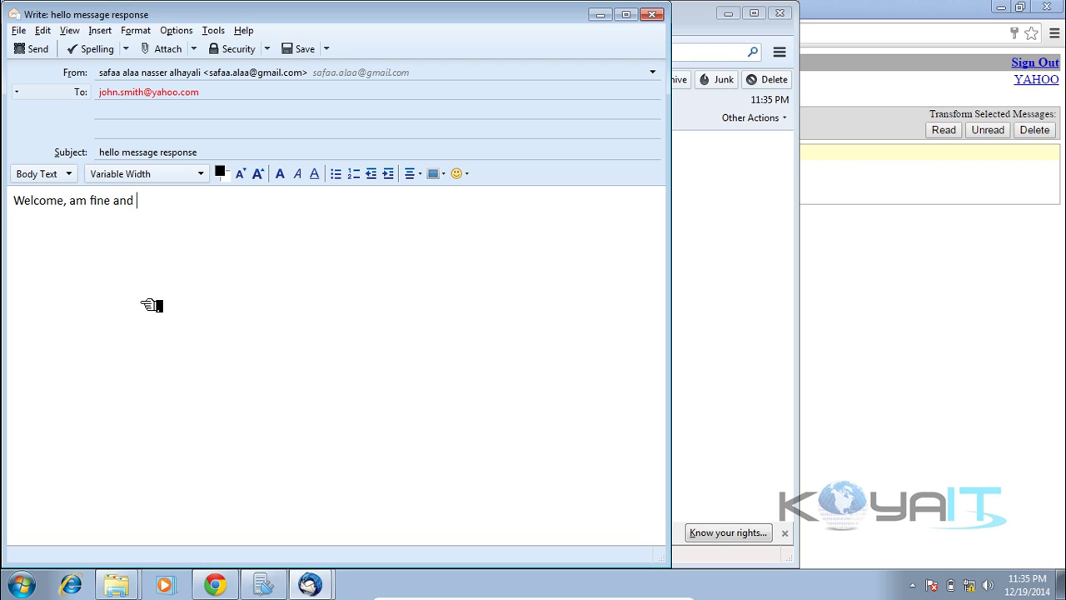
{"action": "type", "text": " you?"}
{"action": "left_click", "coordinate": [38, 55]}
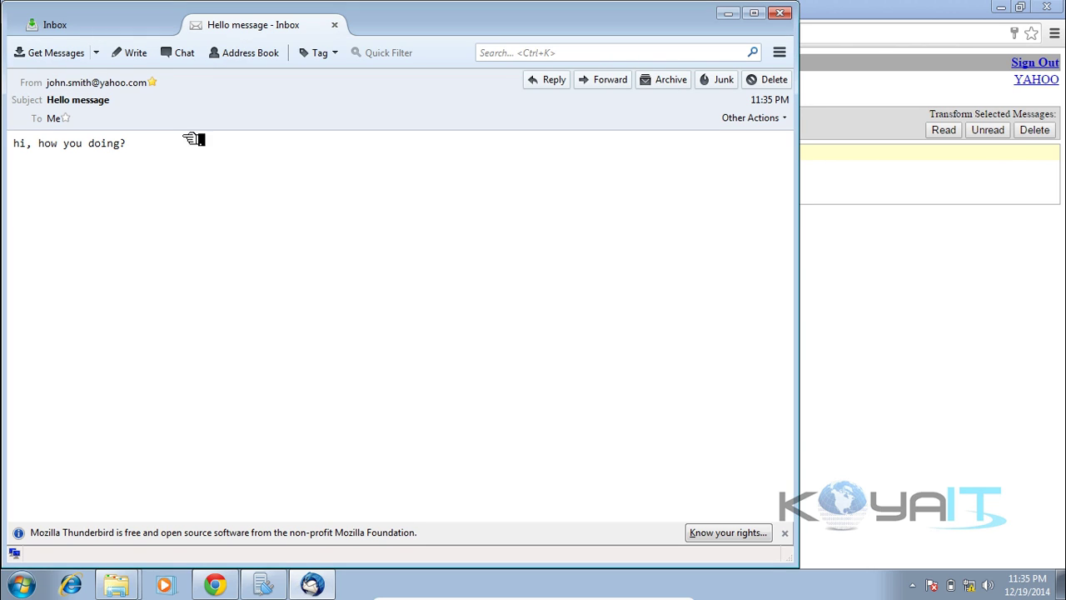
Refresh the SquirrelMail INBOX in Chrome and open the 'hello message response' from Gmail
{"action": "left_click", "coordinate": [908, 14]}
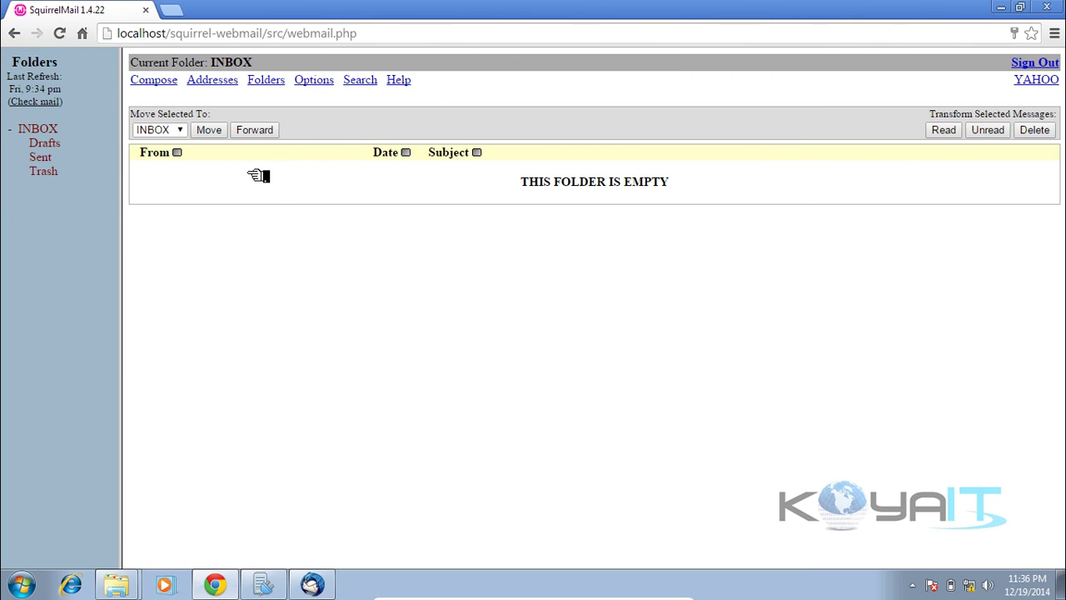
{"action": "left_click", "coordinate": [62, 35]}
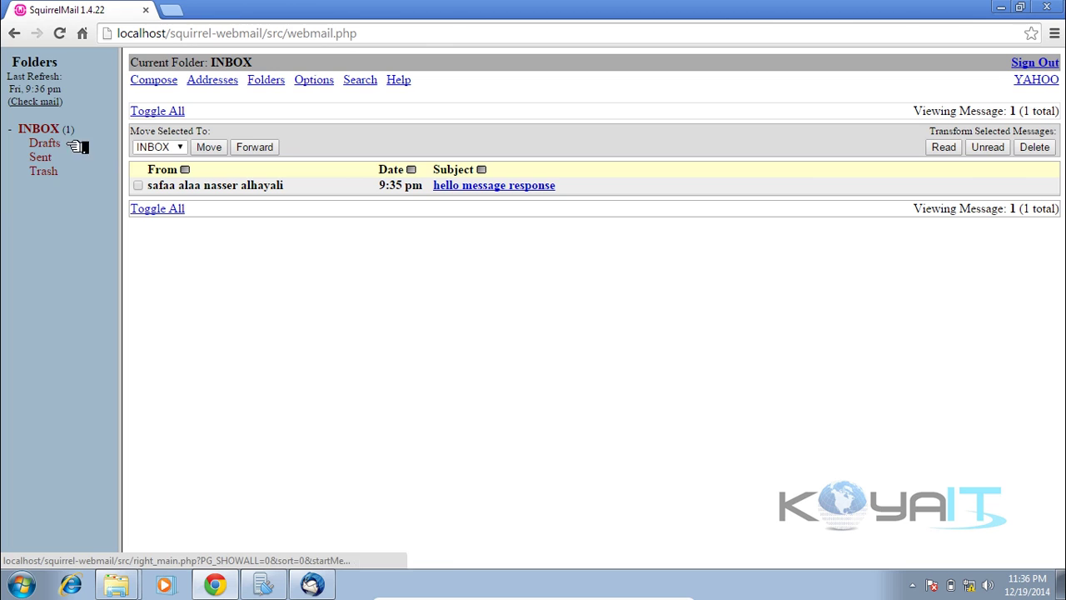
{"action": "left_click", "coordinate": [509, 197]}
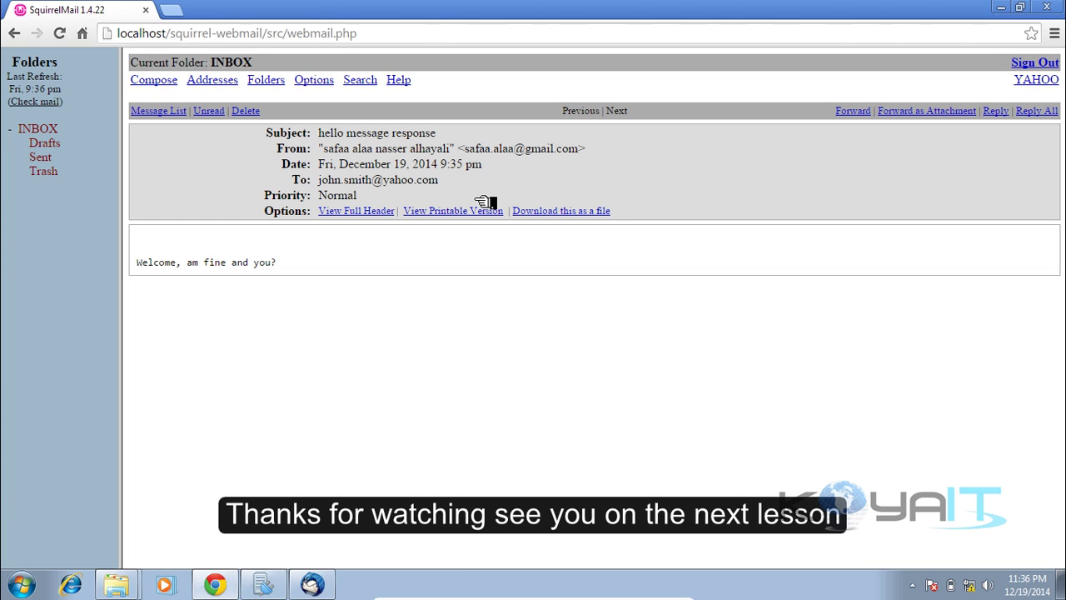